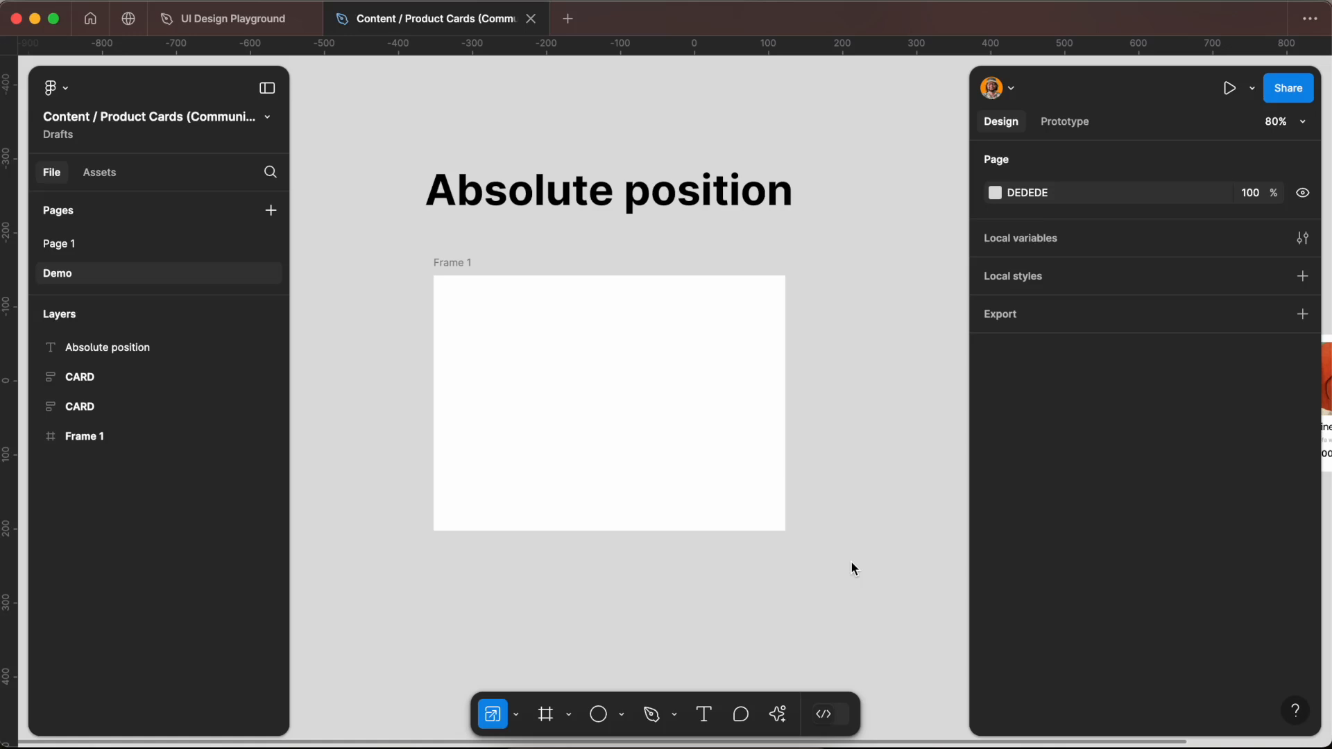
Draw a rectangle about 92 × 70 px near the upper-left corner of Frame 1.
key(r)
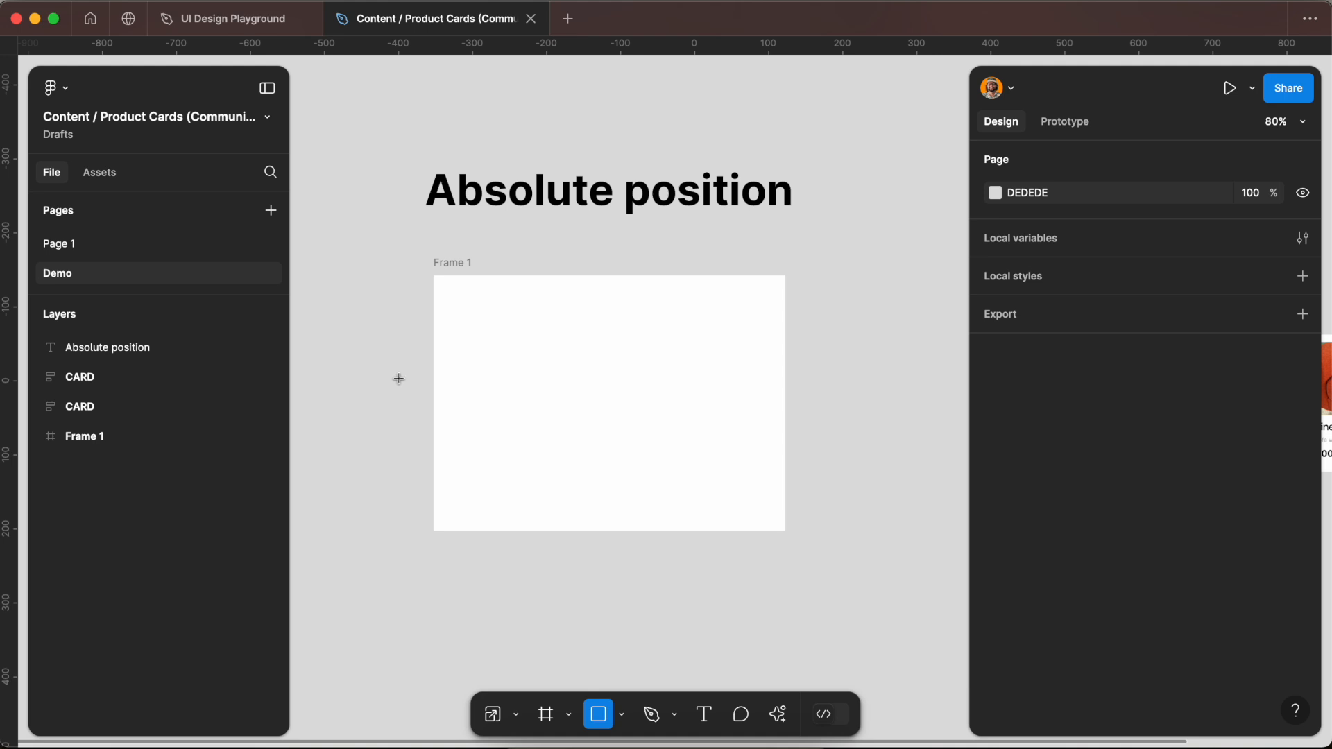
drag(459, 308, 528, 360)
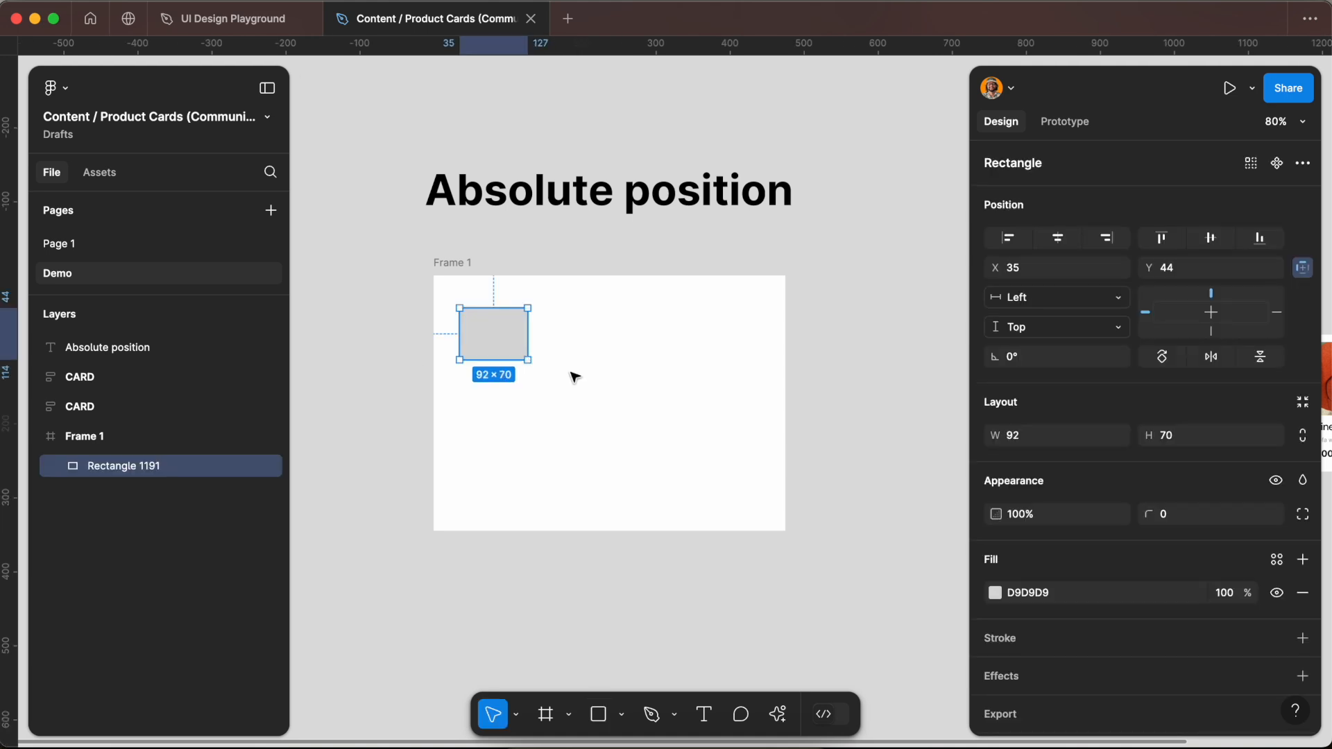
mouse_move(487, 339)
mouse_down()
mouse_move(525, 342)
mouse_move(492, 354)
mouse_move(631, 337)
mouse_move(495, 367)
mouse_move(502, 342)
mouse_up()
Change the rectangle's fill to orange, hex F19007, at full opacity.
click(996, 592)
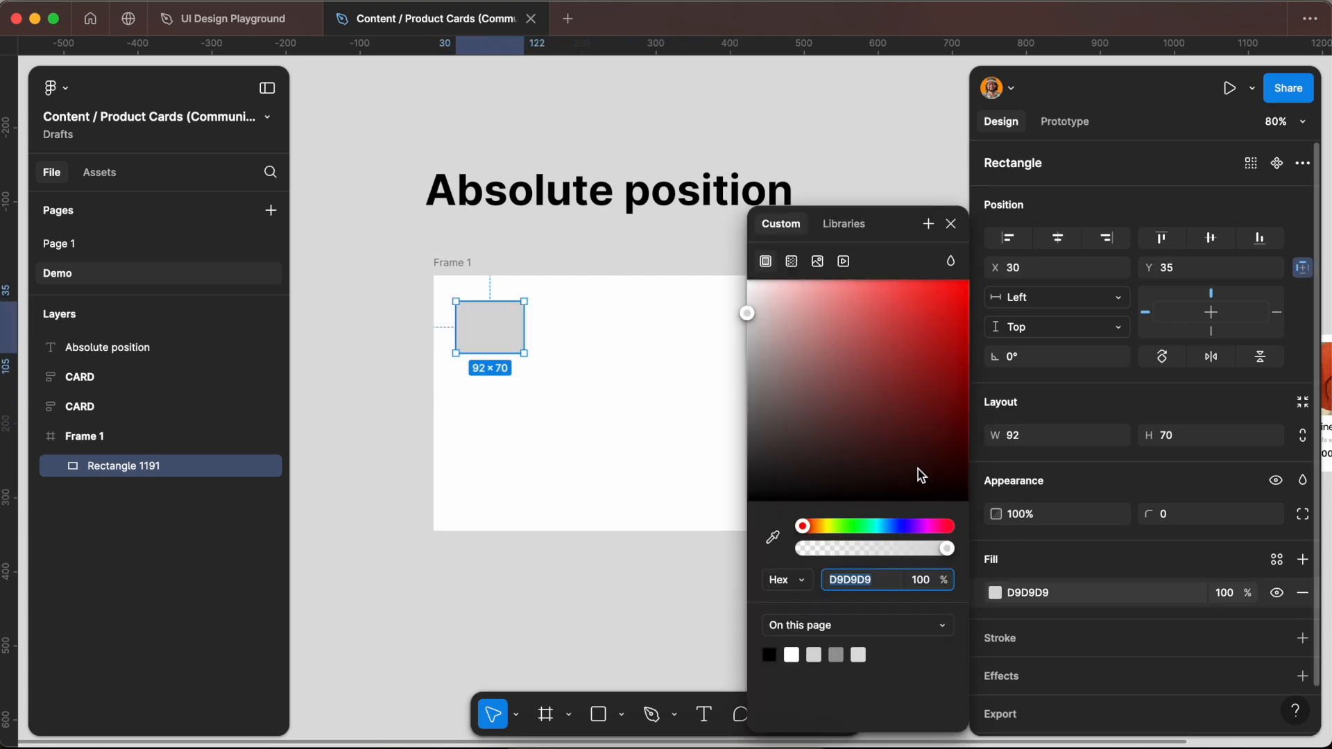
click(966, 281)
drag(876, 547, 947, 549)
click(828, 531)
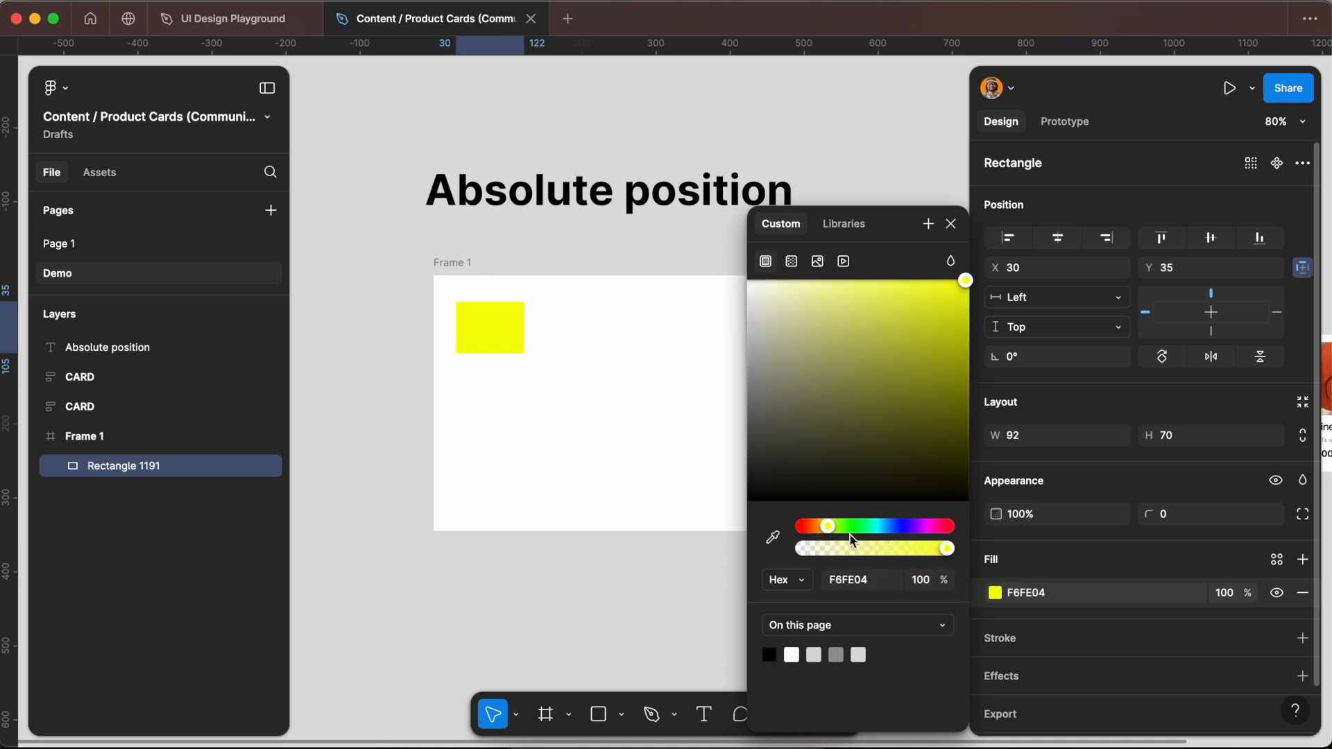
drag(828, 531, 820, 531)
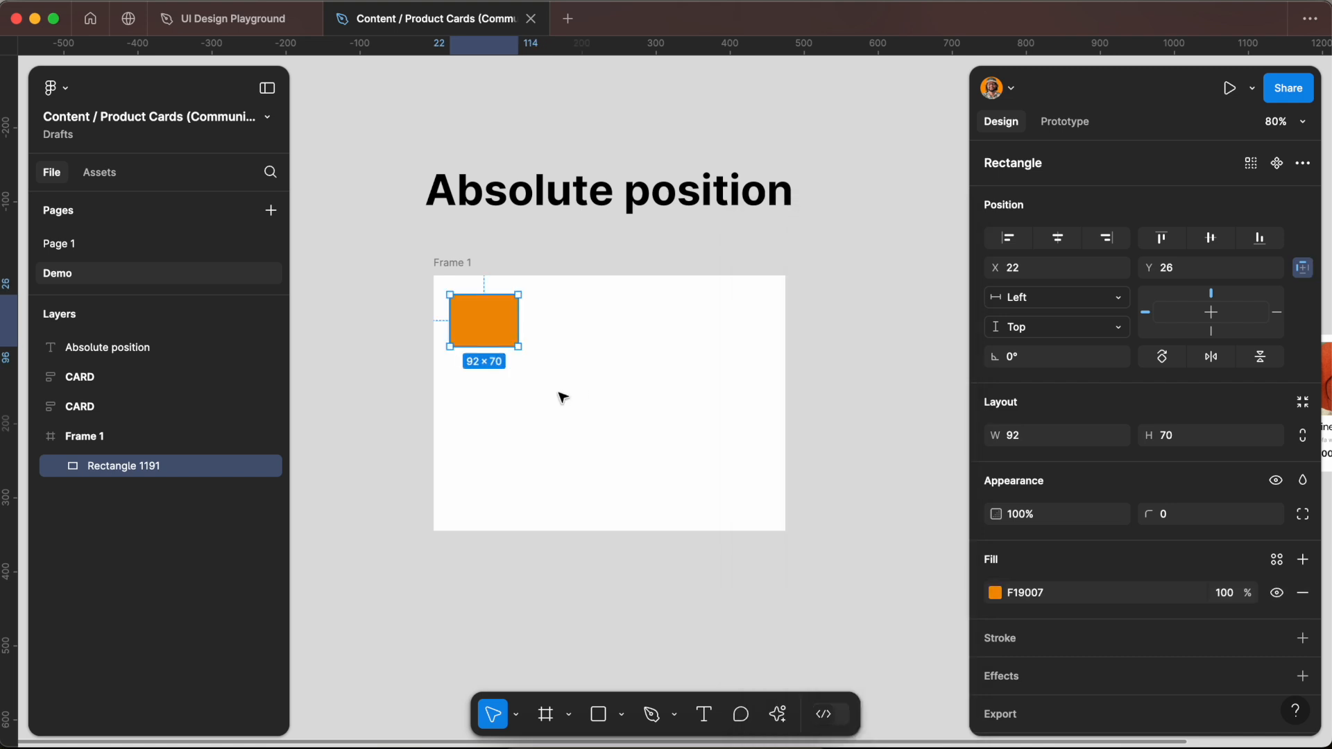
Reposition the orange rectangle freely inside Frame 1, ending near its middle at about X 156, Y 160.
drag(497, 325, 534, 482)
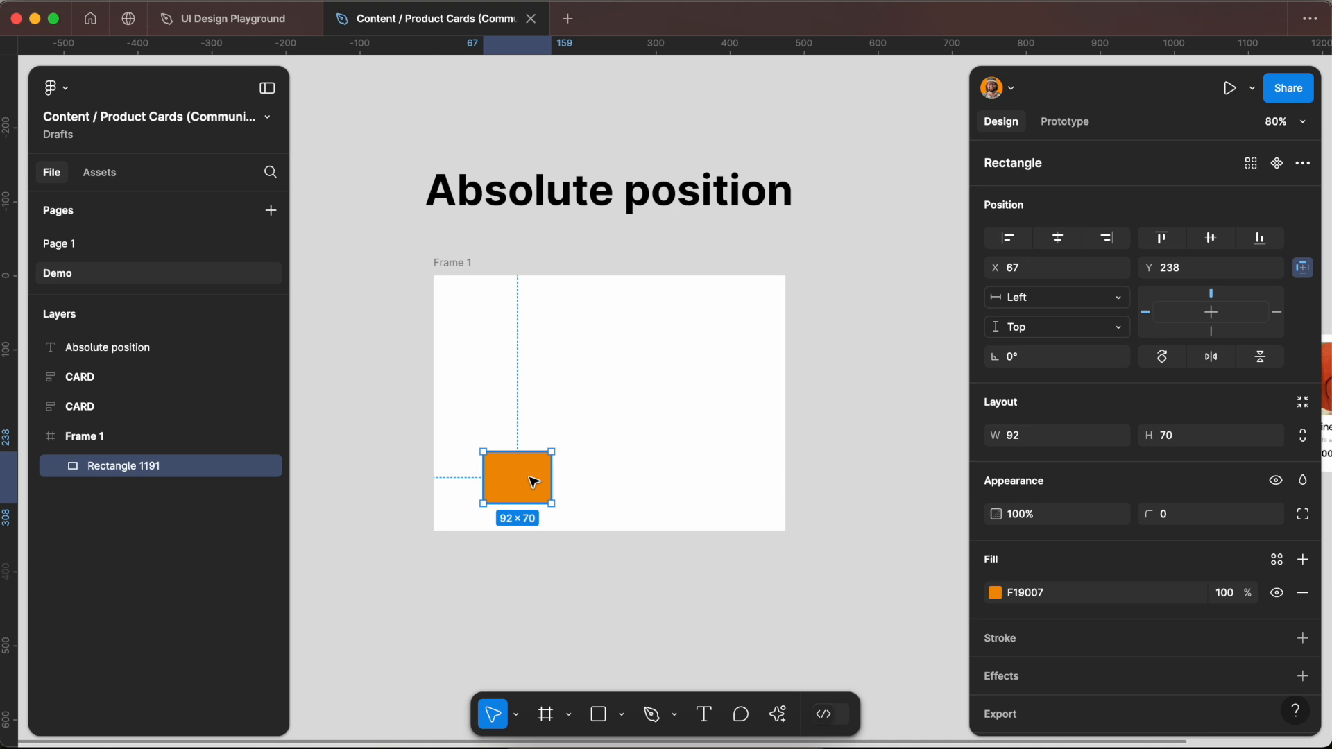
drag(528, 481, 590, 420)
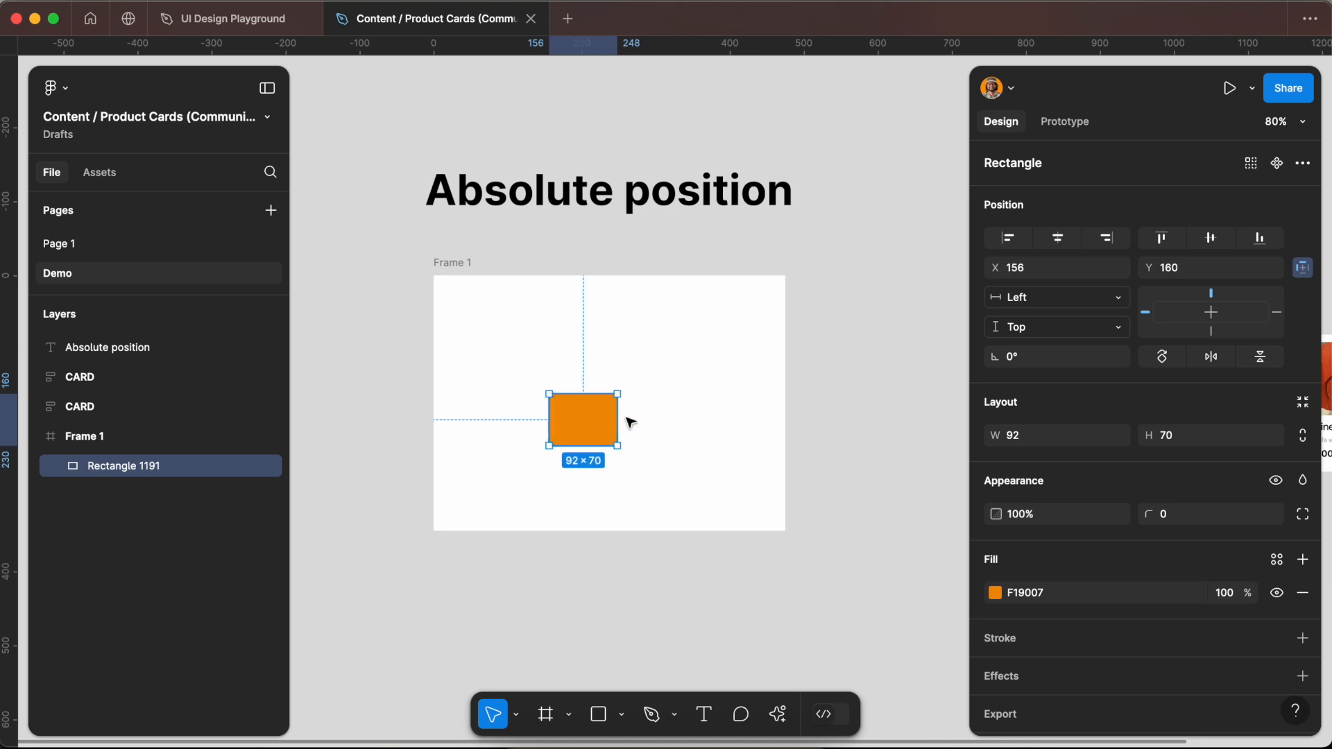
Add auto layout to Frame 1 and align its content to the center.
click(447, 267)
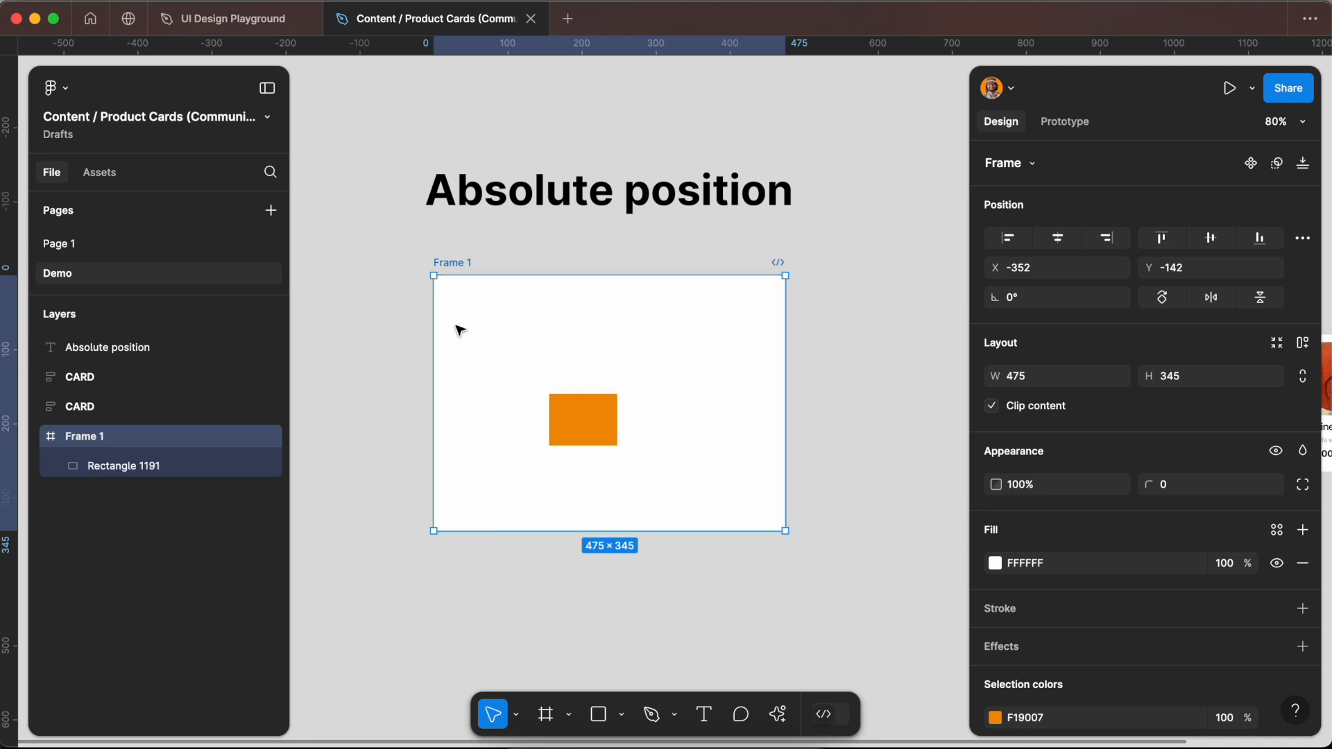
key(shift+a)
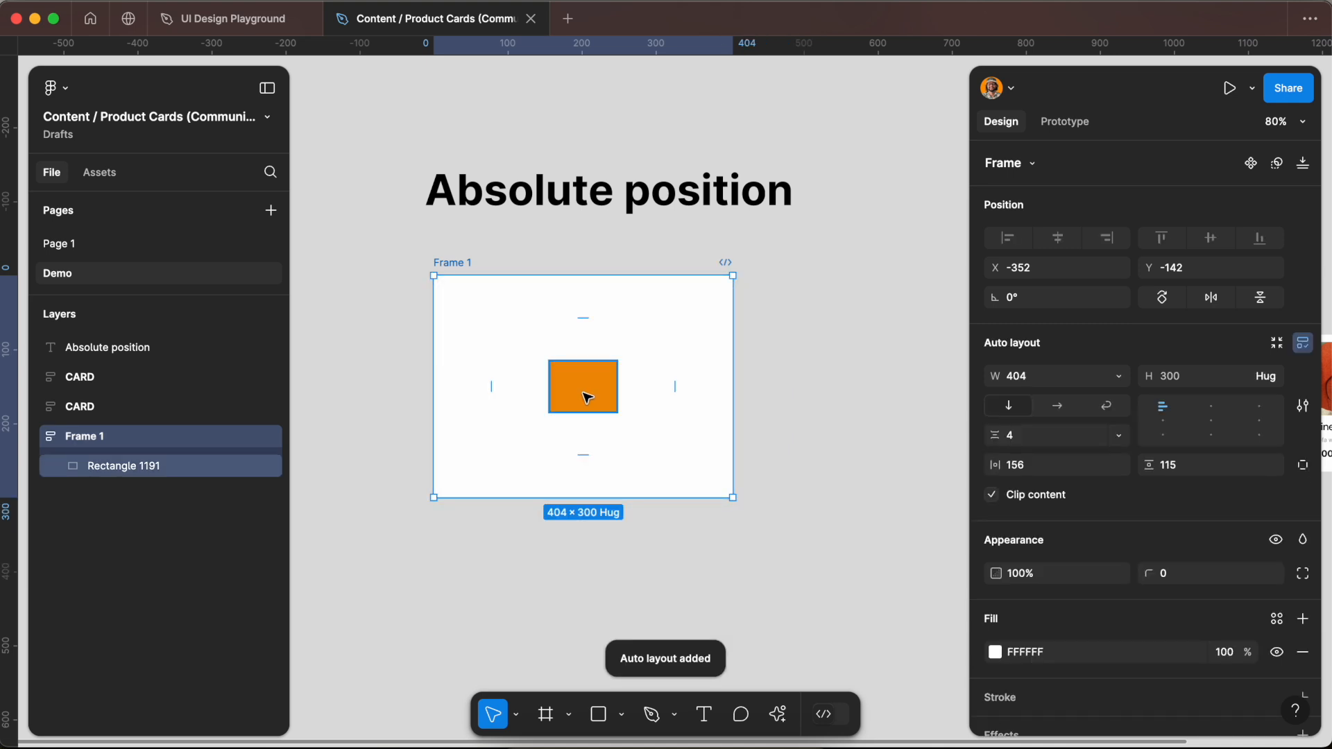
click(1210, 419)
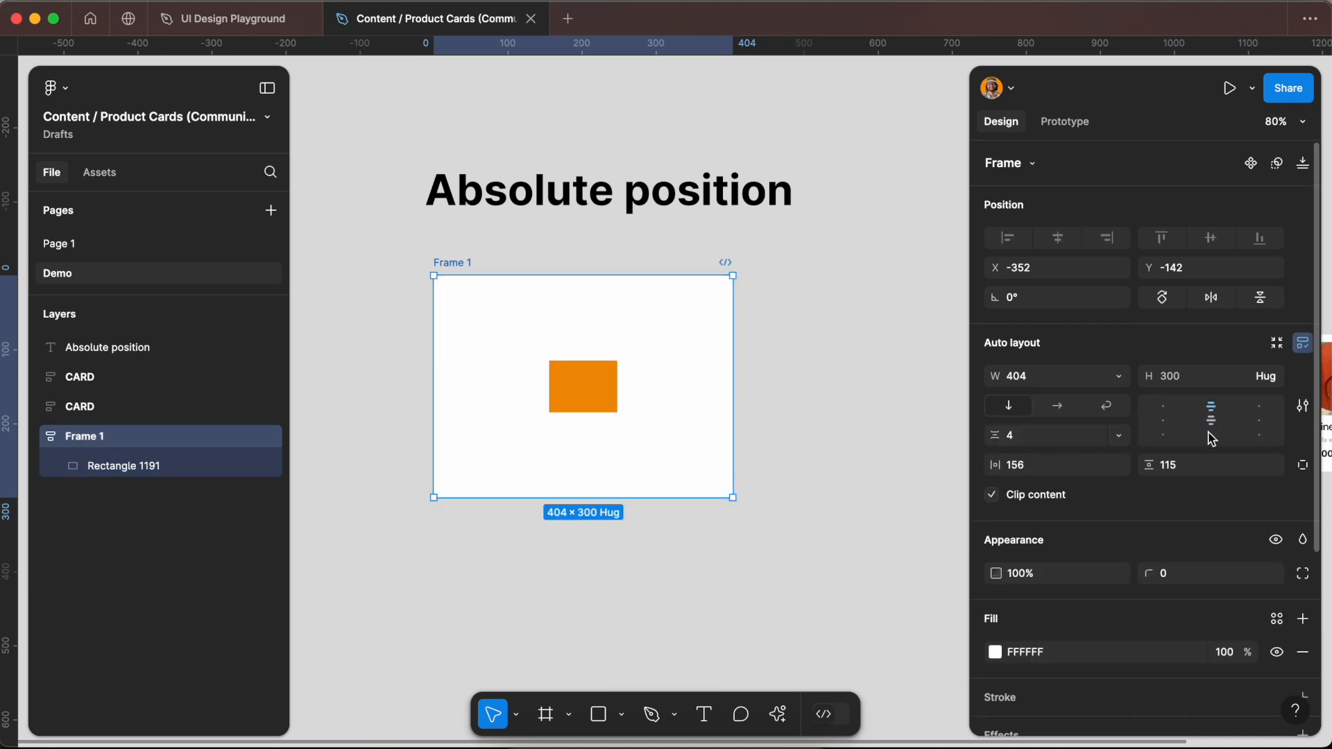
click(1210, 419)
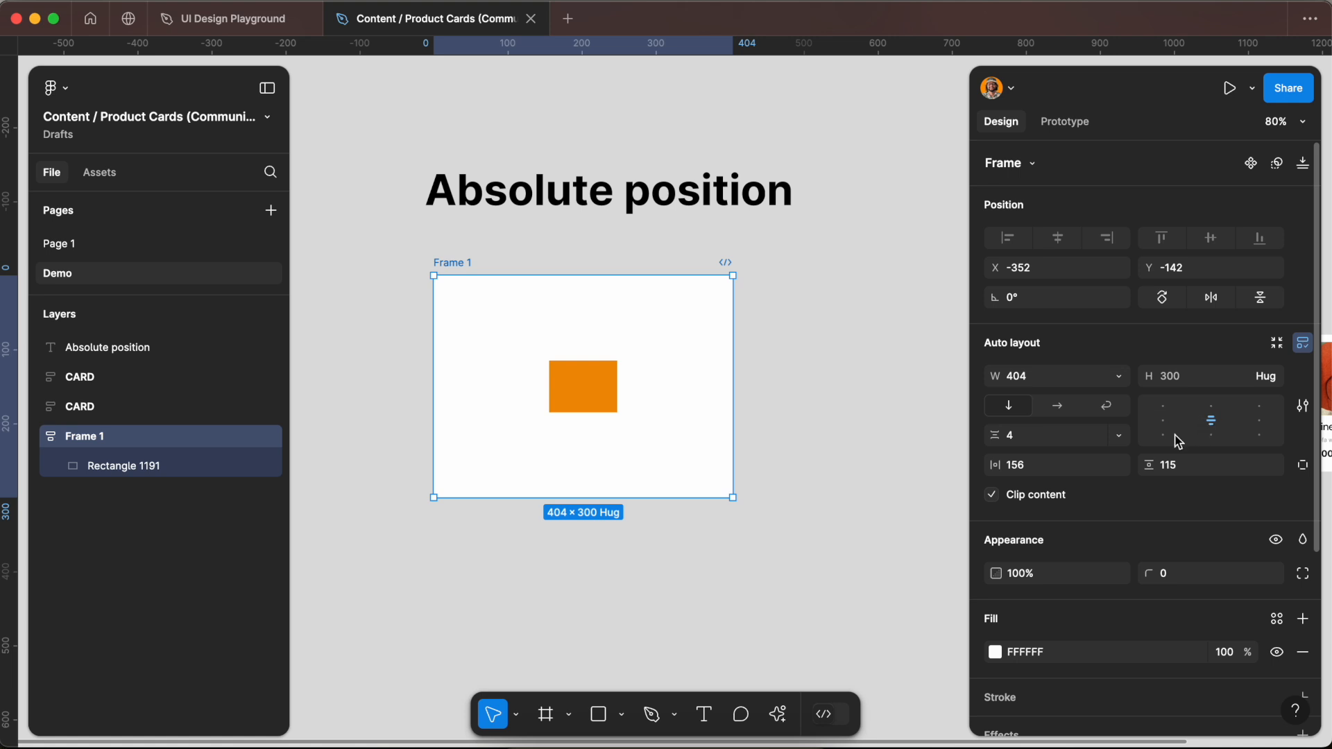
Try to move the orange rectangle towards the upper-left corner of the auto layout frame.
click(585, 408)
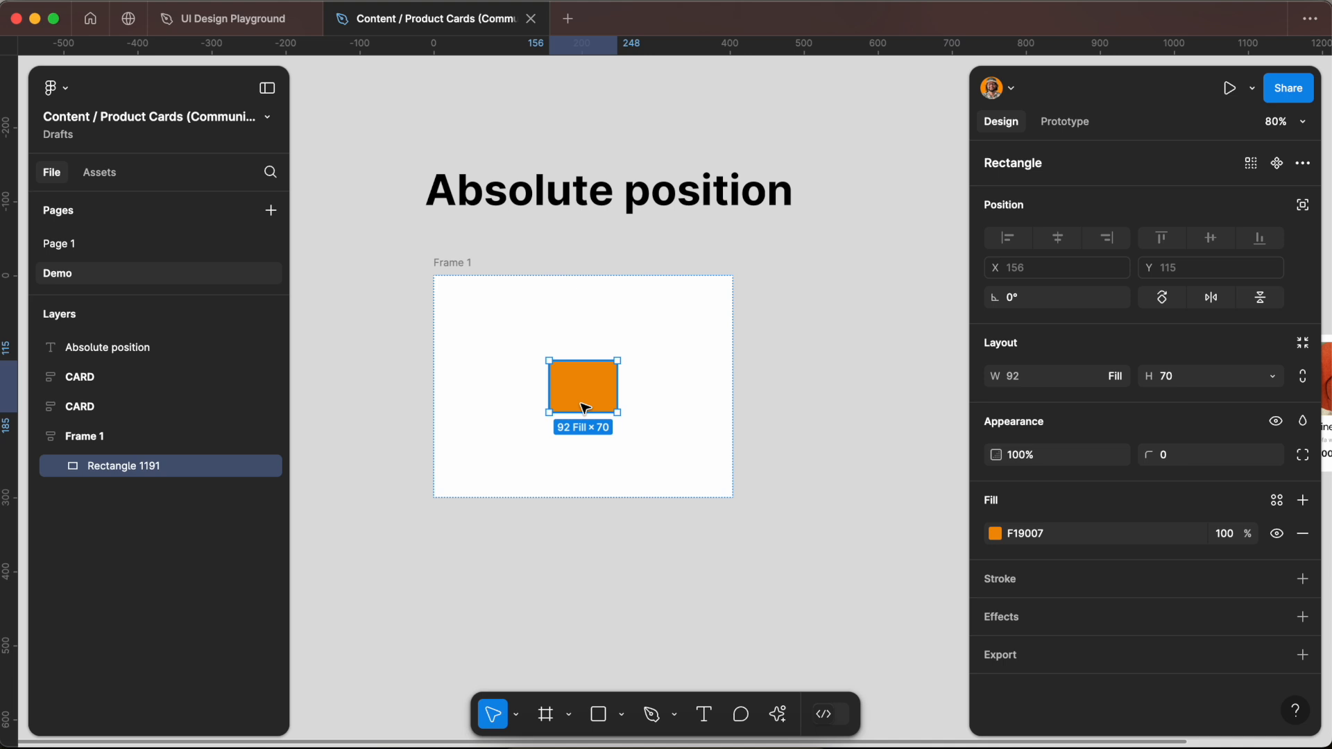
drag(574, 387, 497, 342)
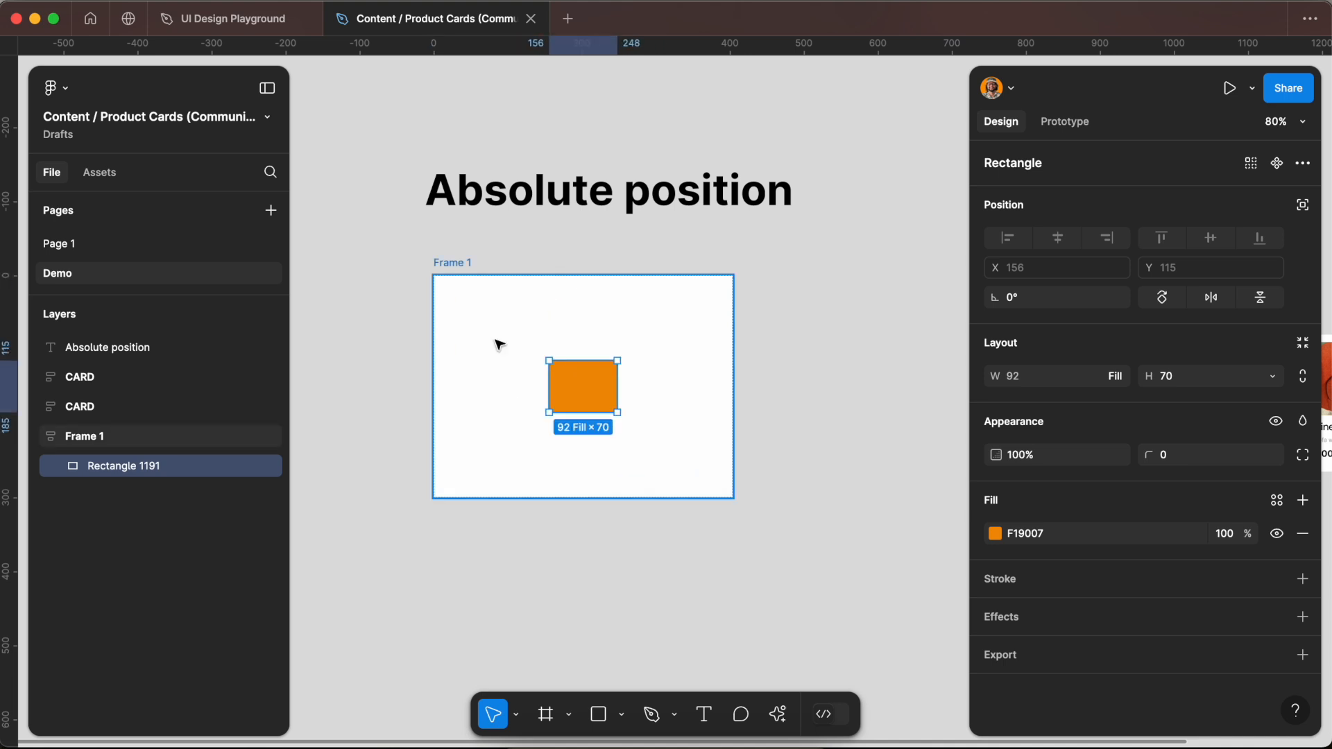
drag(553, 377, 465, 320)
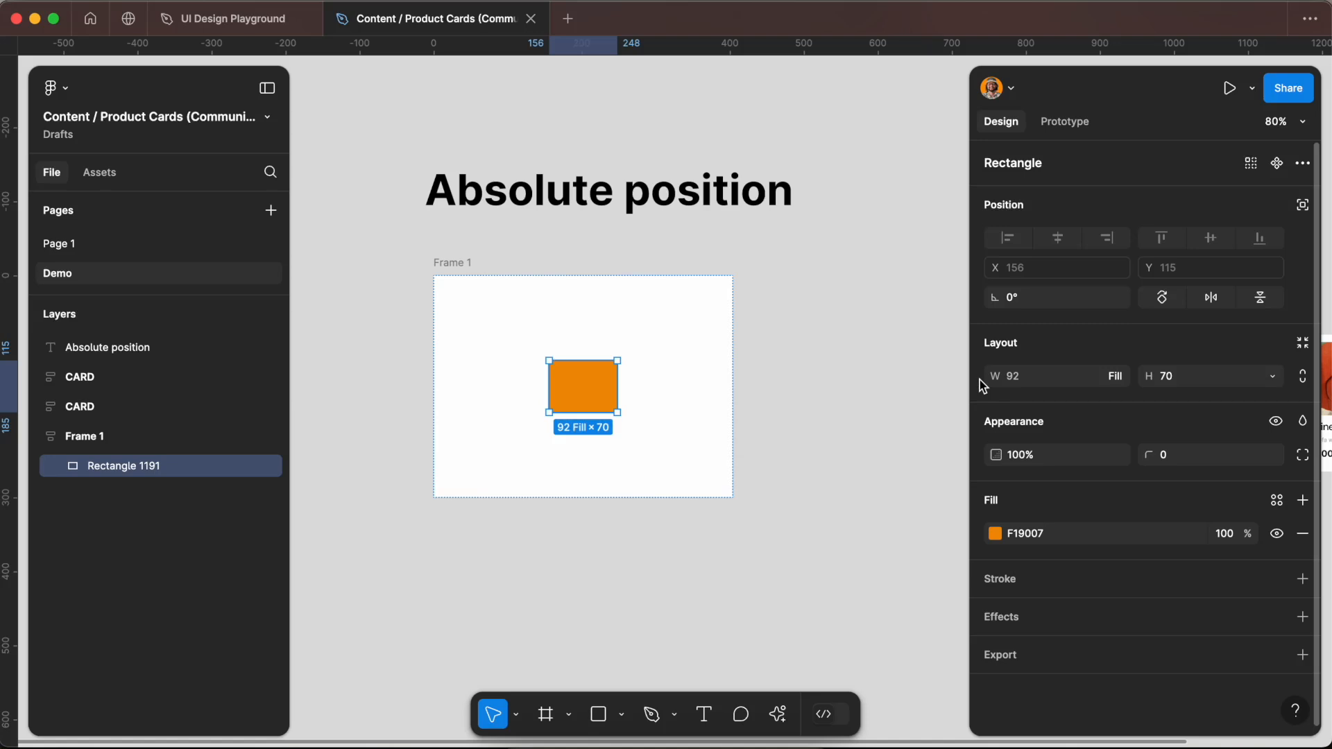
Select Frame 1 and undo its alignment changes and the added auto layout.
key(Escape)
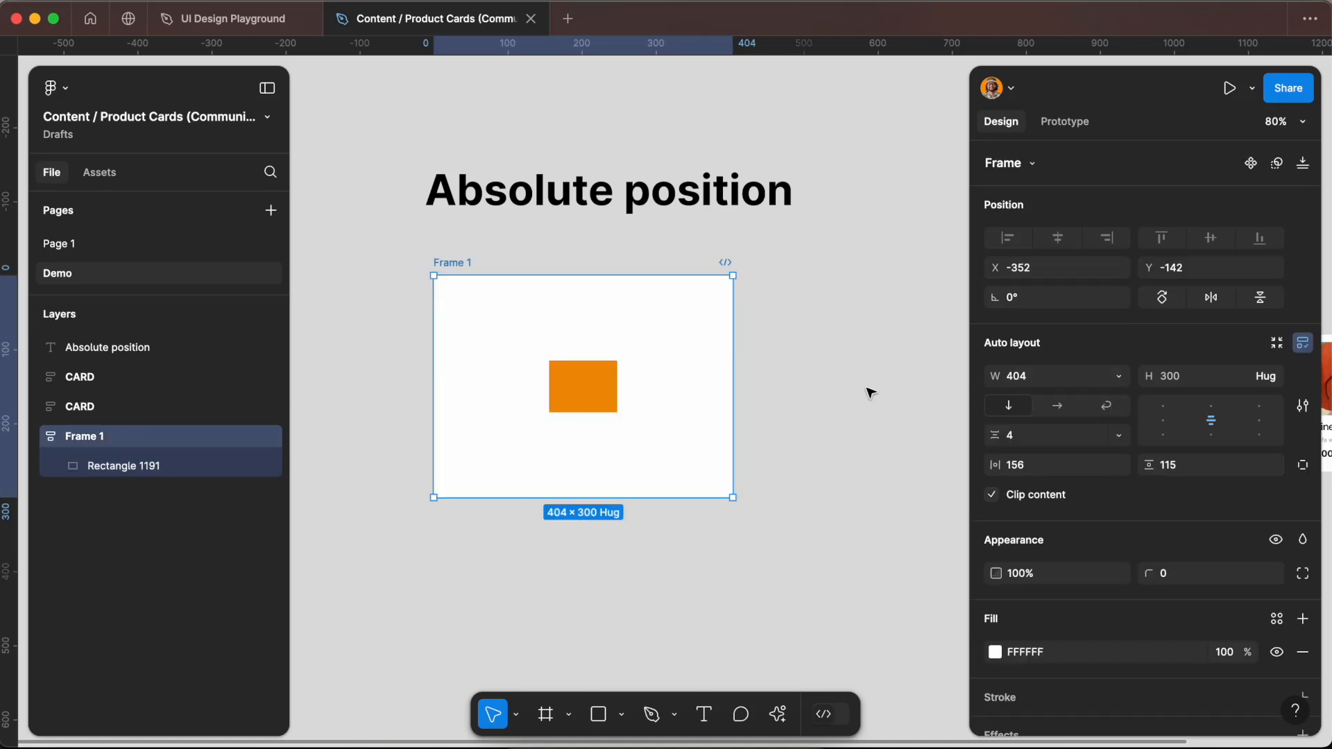
key(alt+a)
key(alt+w)
key(super+z)
key(super+z)
key(super+z)
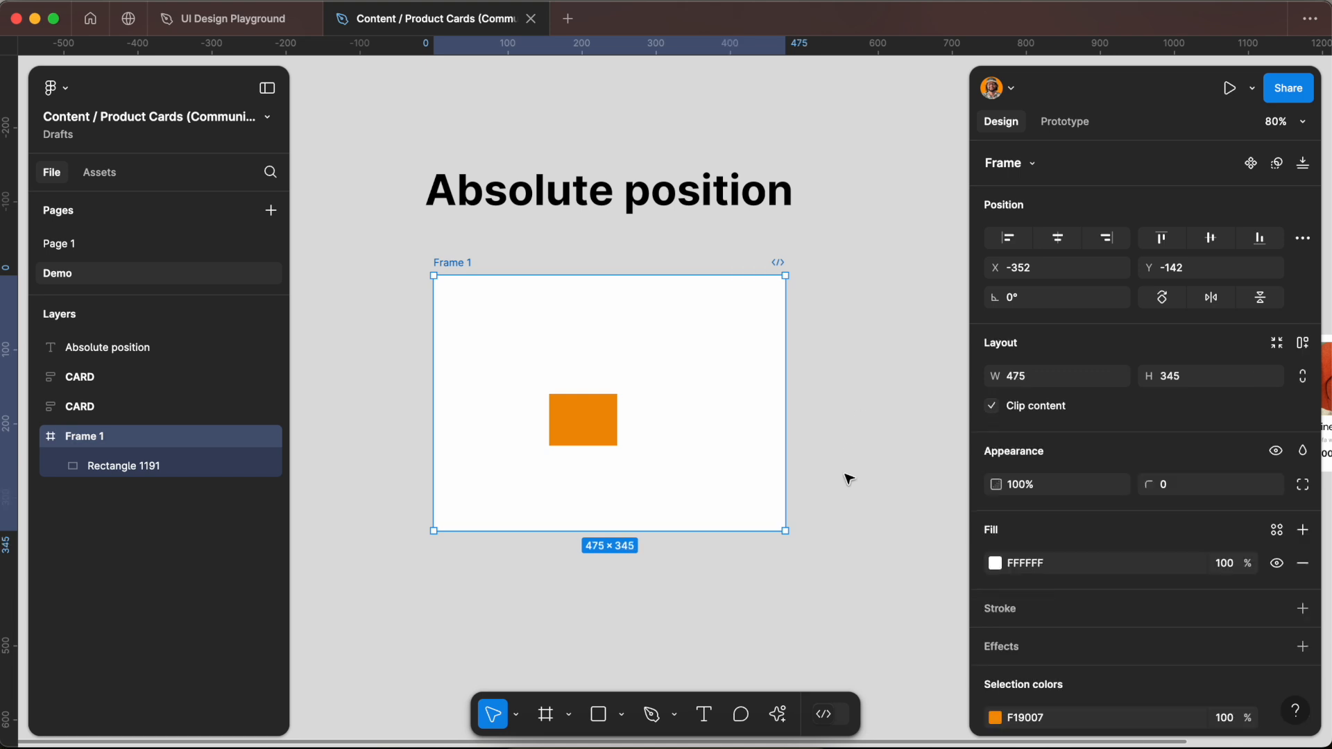
Move the orange rectangle to Frame 1's upper-left area and place a duplicate near the lower-right corner at about X 330, Y 237.
click(850, 478)
click(610, 423)
drag(600, 416, 712, 482)
Change the duplicated rectangle's fill to red, hex F10707.
click(995, 594)
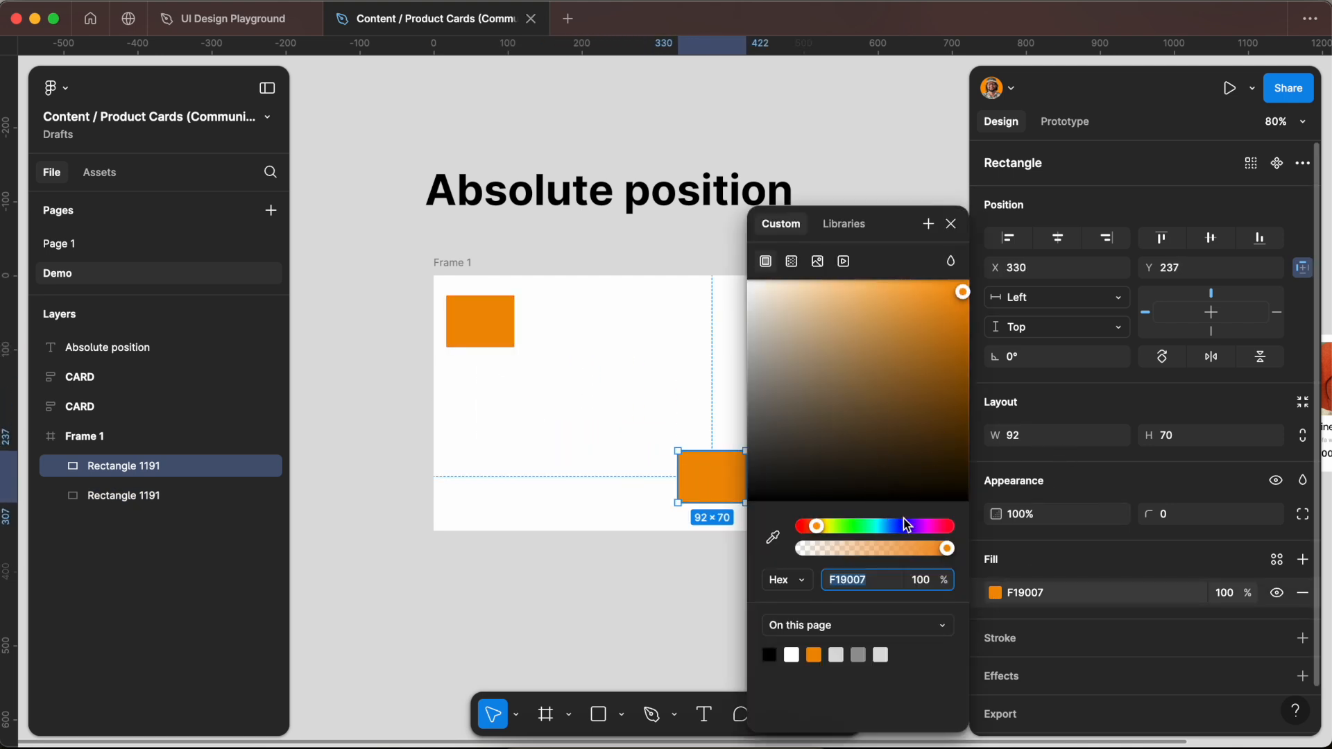
drag(826, 527, 798, 533)
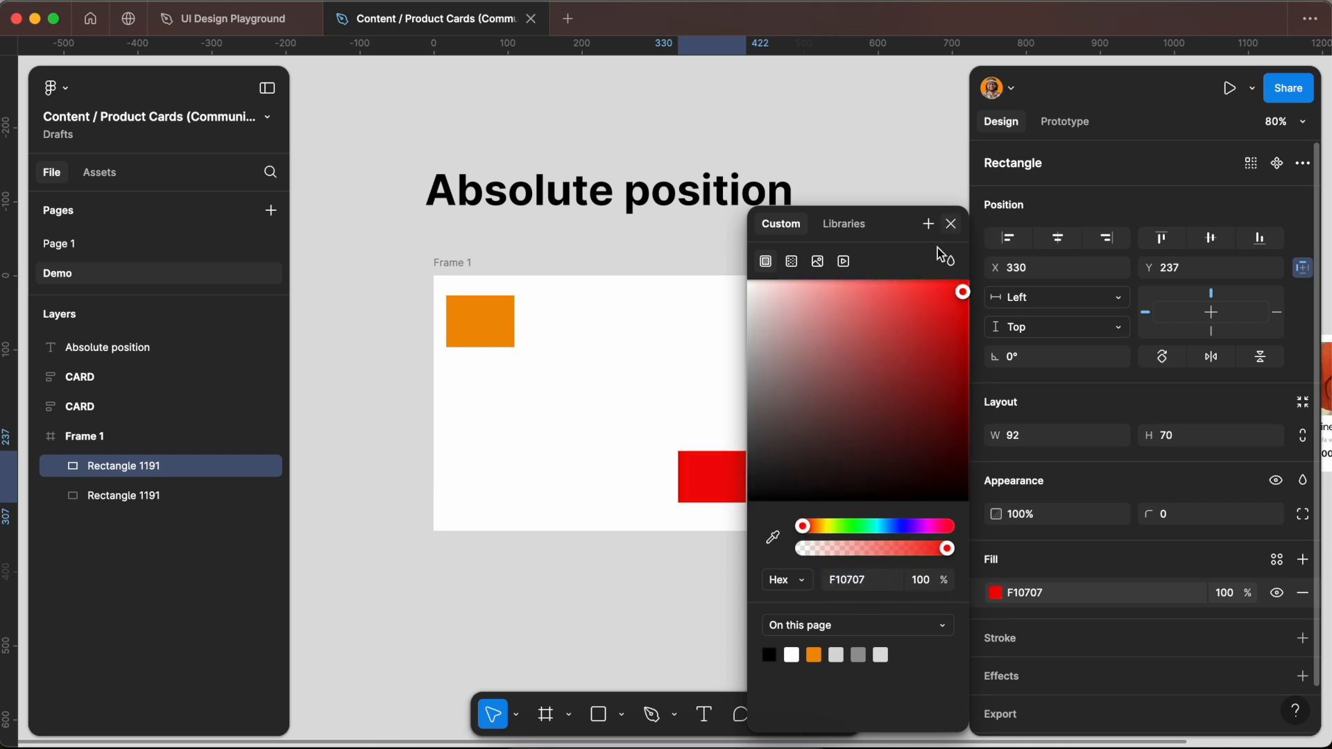
click(819, 451)
Set the orange rectangle's horizontal constraint to Right and its vertical constraint to Bottom.
click(460, 316)
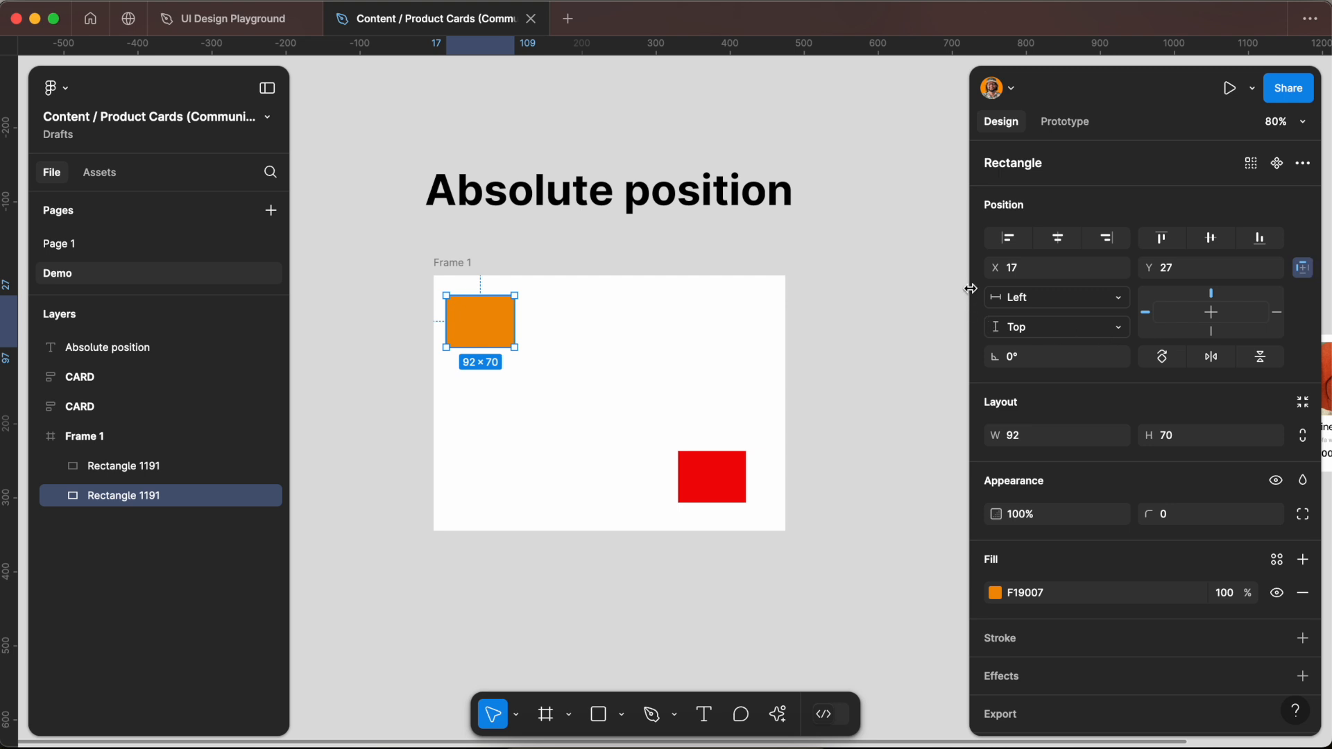
click(1074, 306)
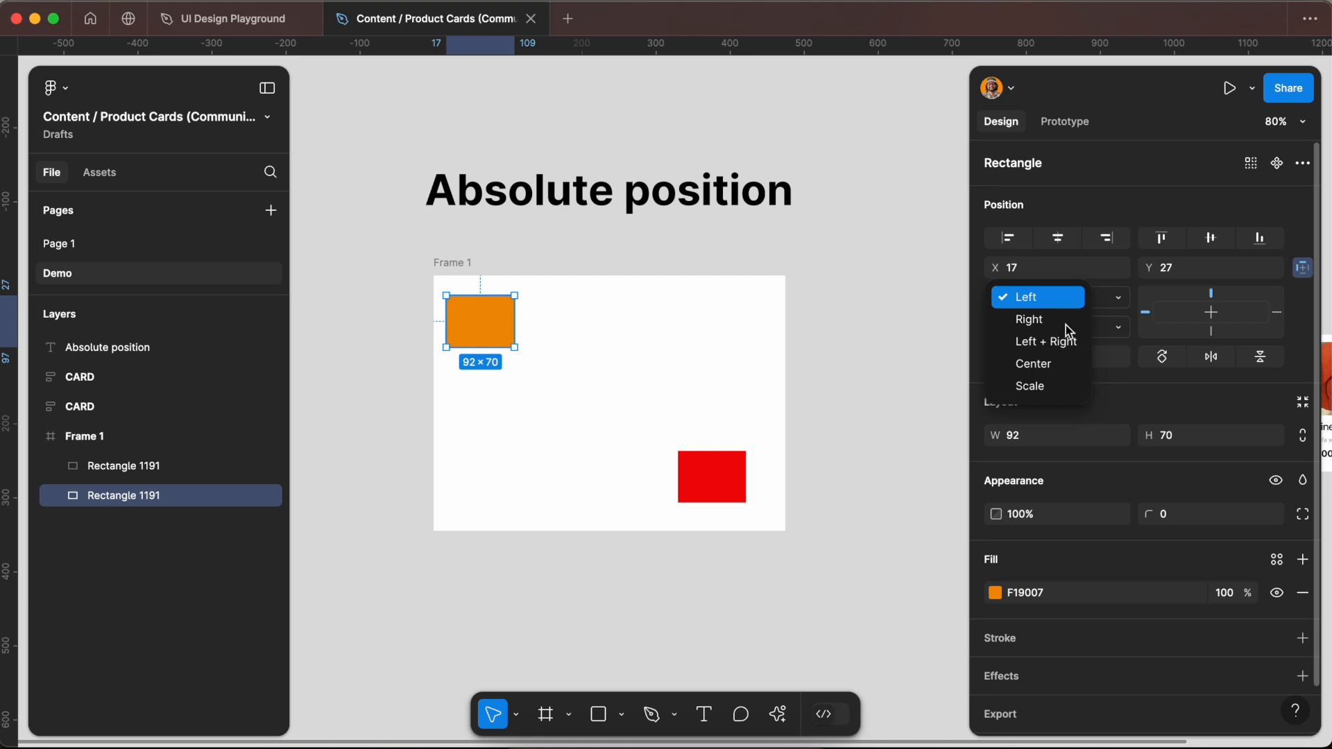
click(1074, 303)
click(1092, 306)
click(1091, 306)
click(1090, 305)
click(1059, 310)
click(1060, 300)
click(1048, 323)
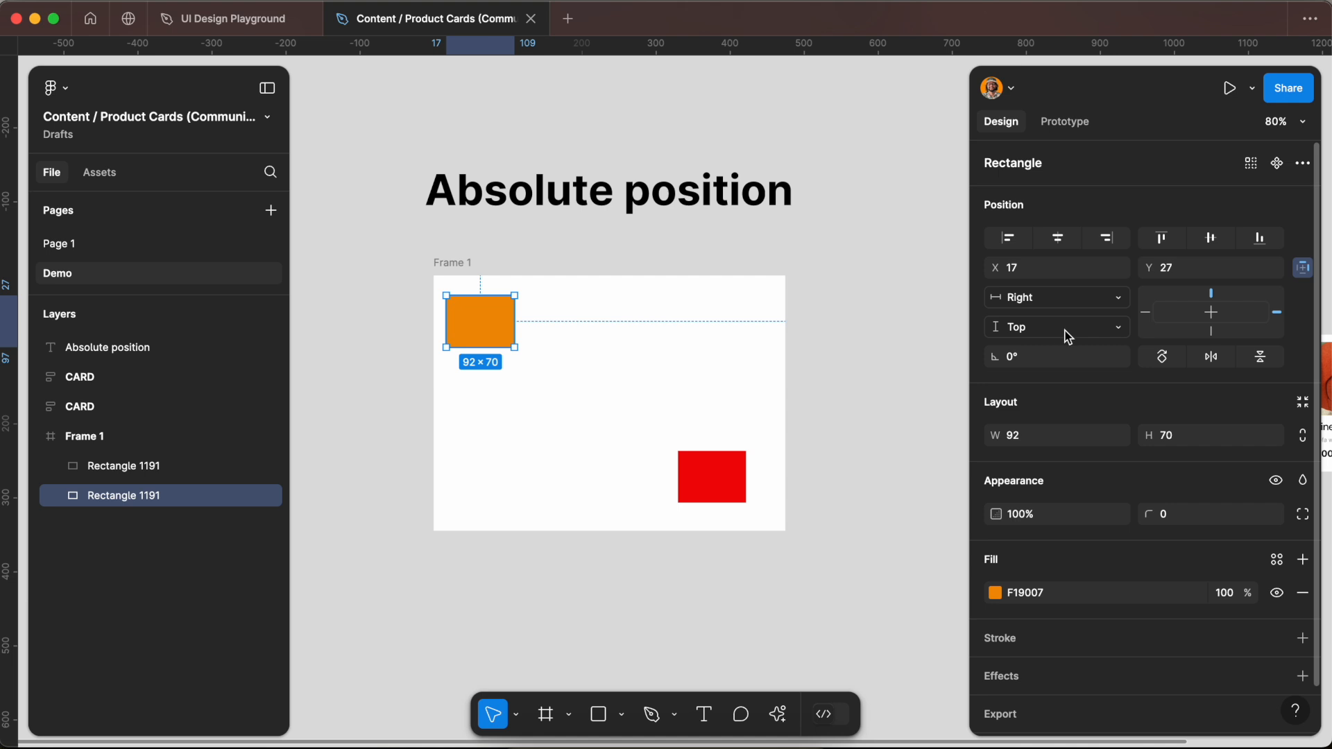
click(1072, 339)
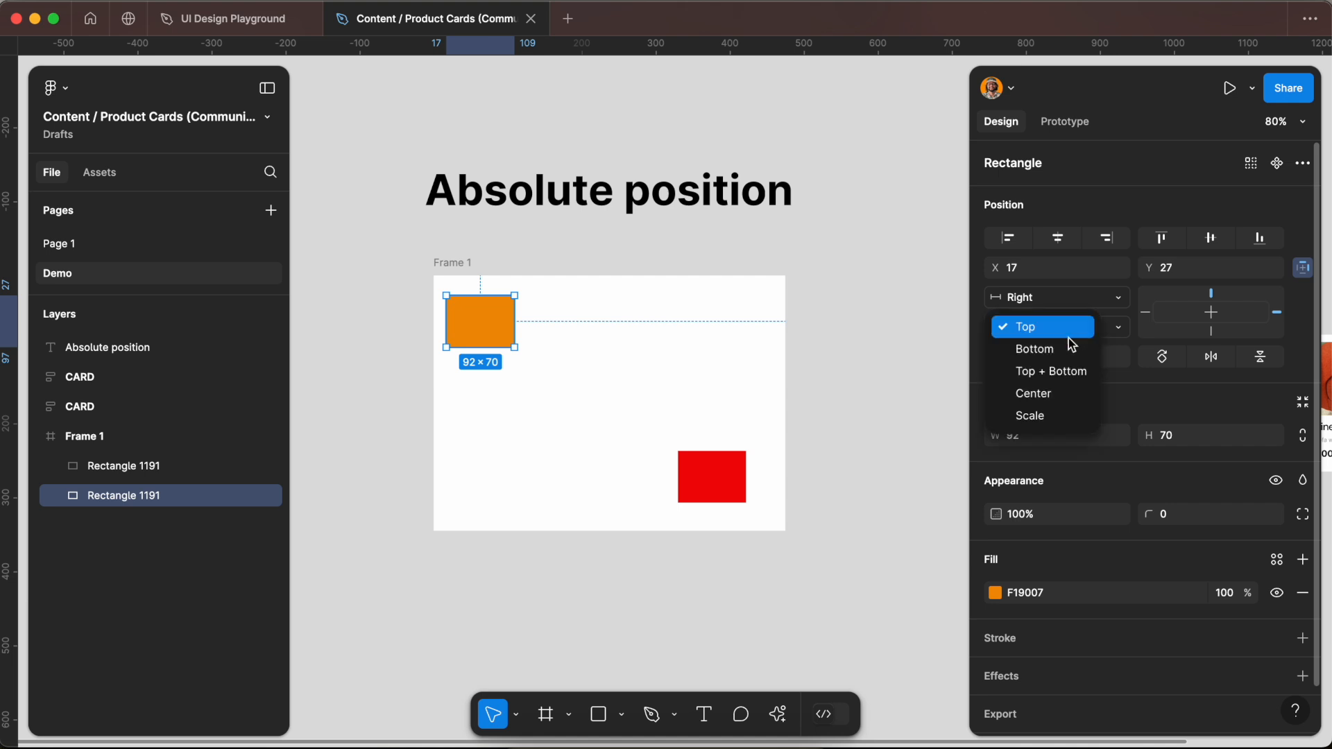
click(1066, 351)
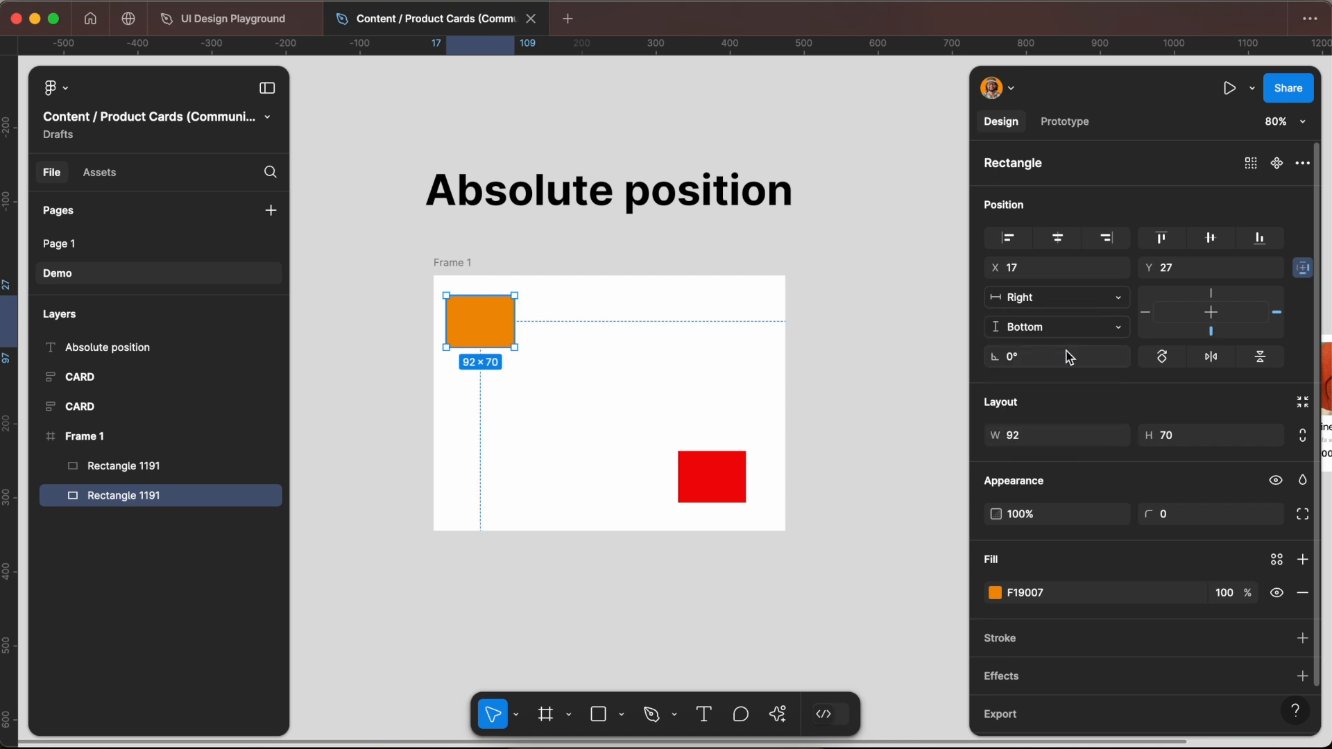
Set the red rectangle's horizontal constraint to Right and its vertical constraint to Scale.
click(732, 491)
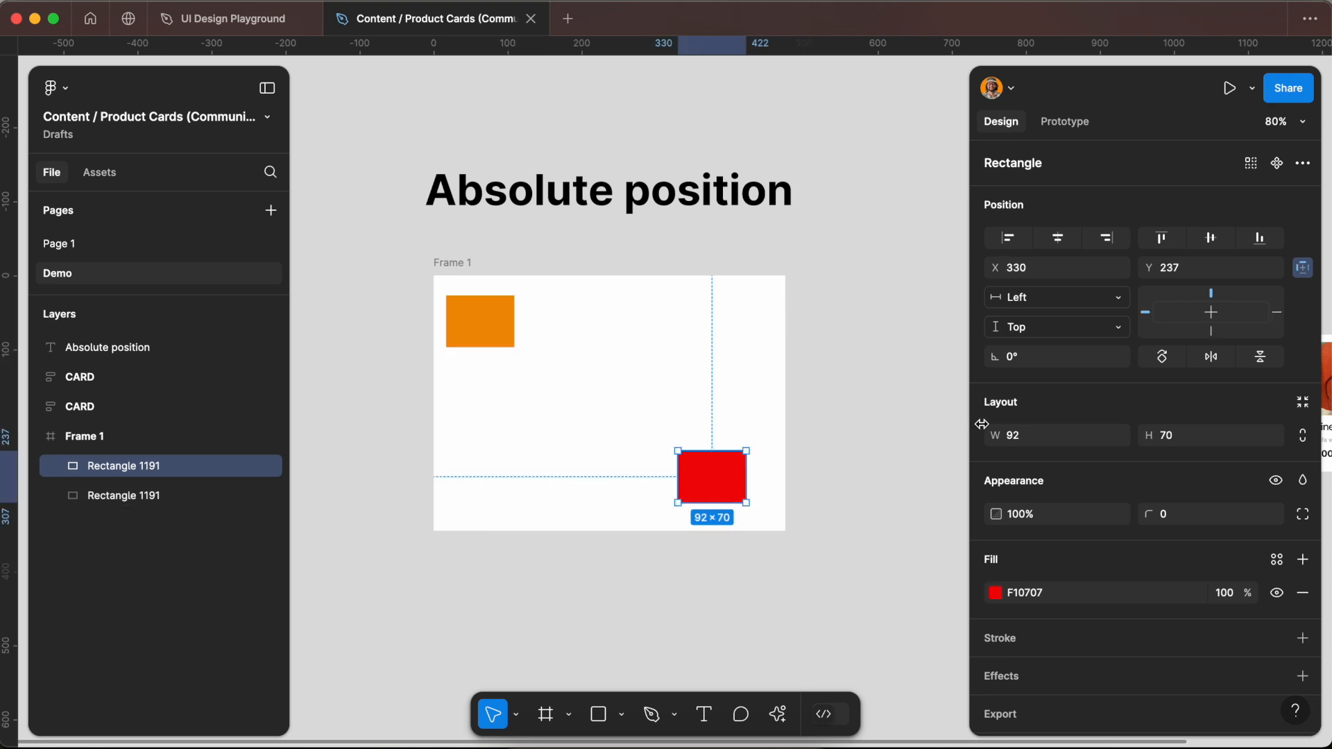
click(1050, 305)
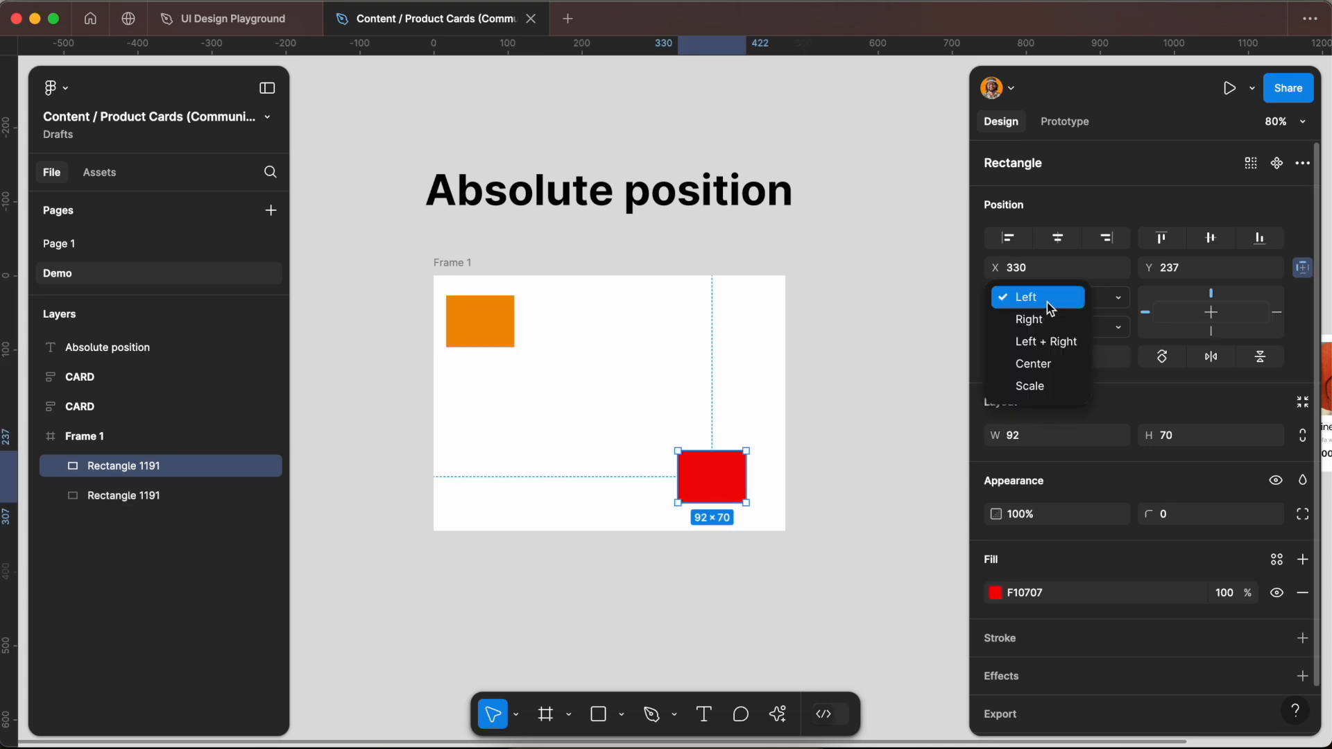
click(1042, 321)
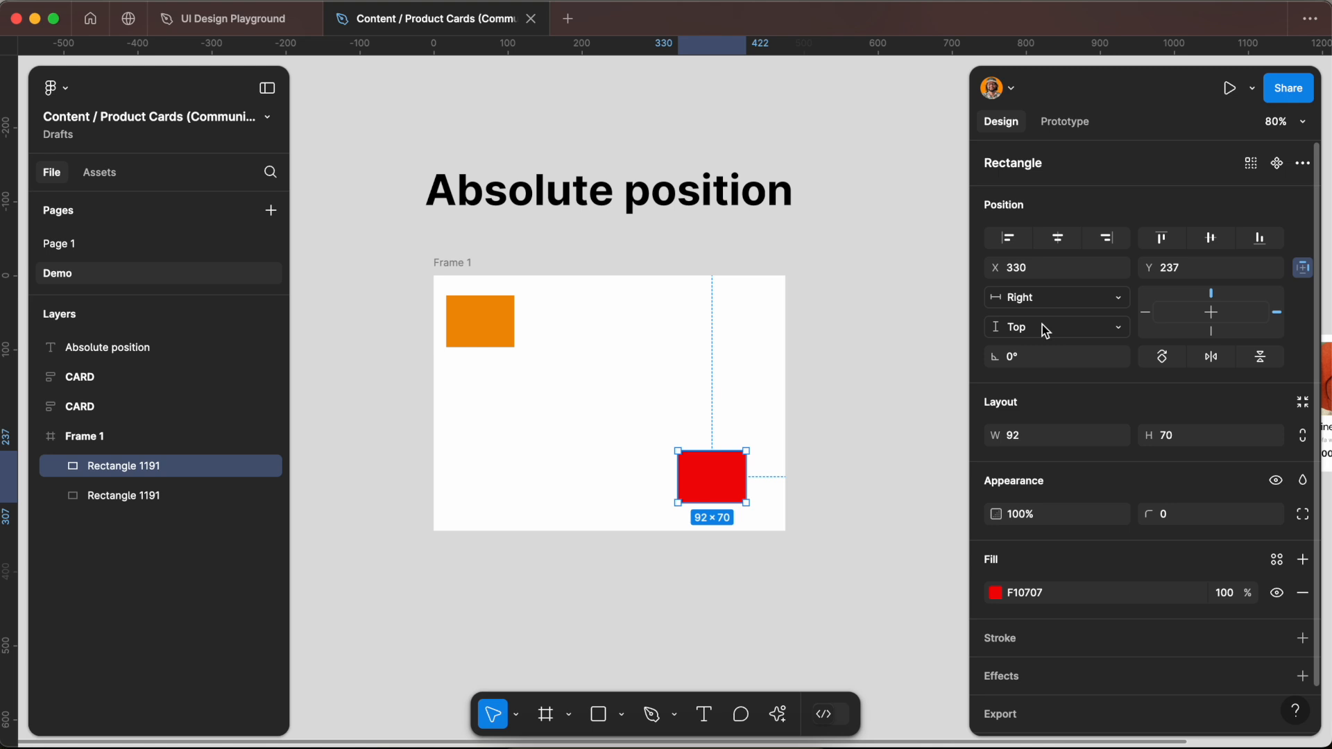
click(1051, 327)
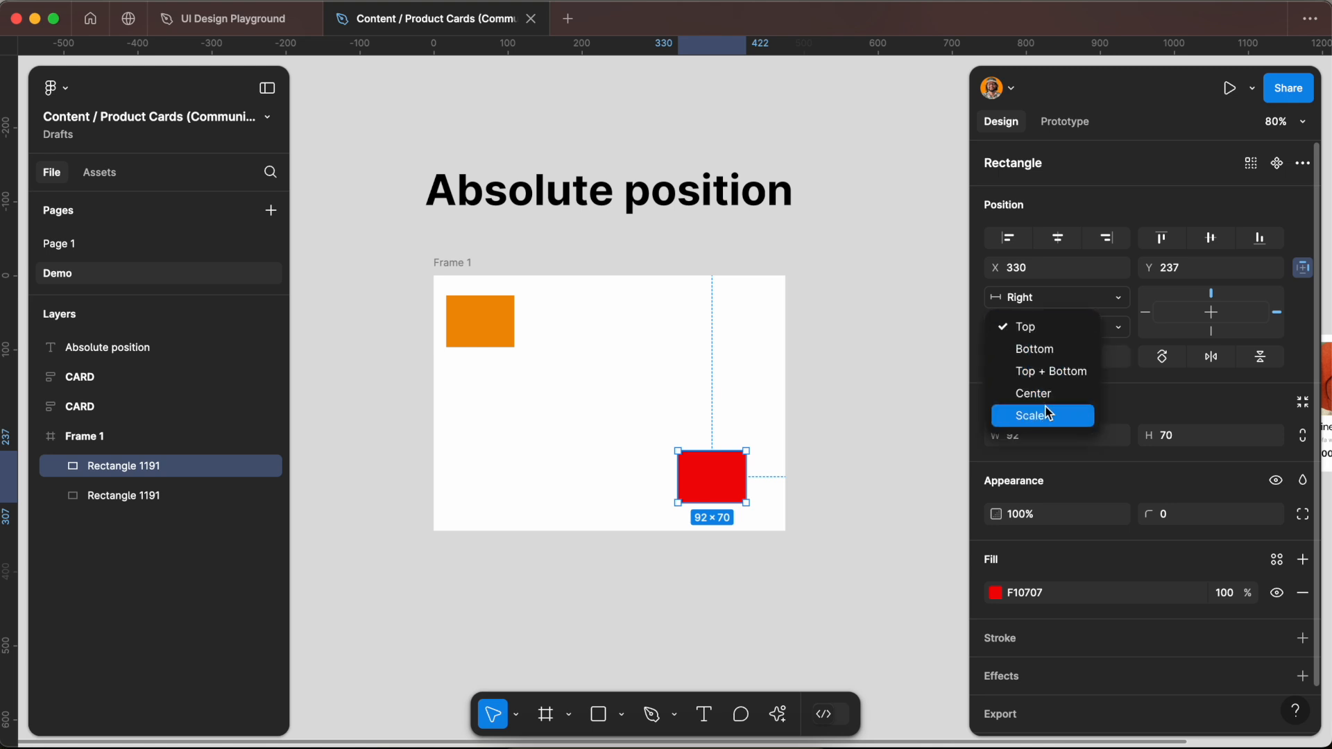
click(1007, 414)
click(938, 378)
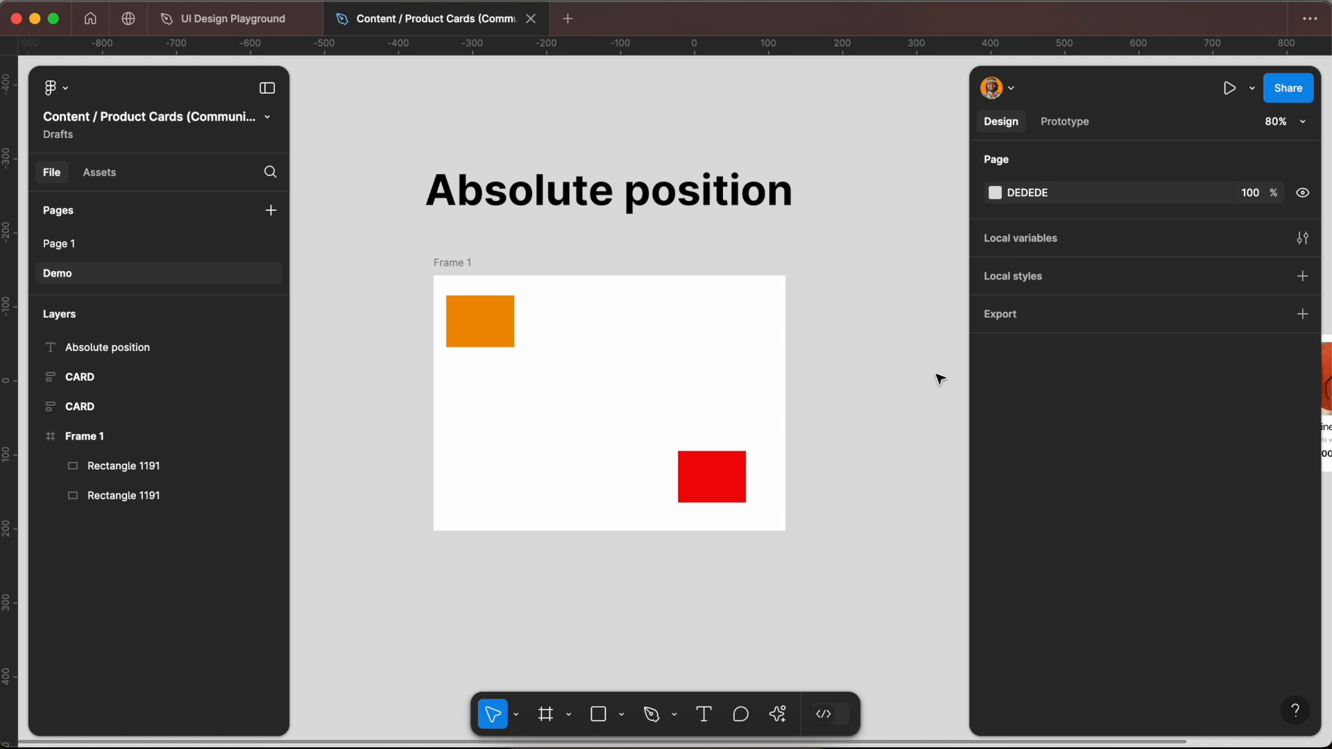
Widen Frame 1 from its right edge to about 645 px to test the horizontal constraints.
click(467, 269)
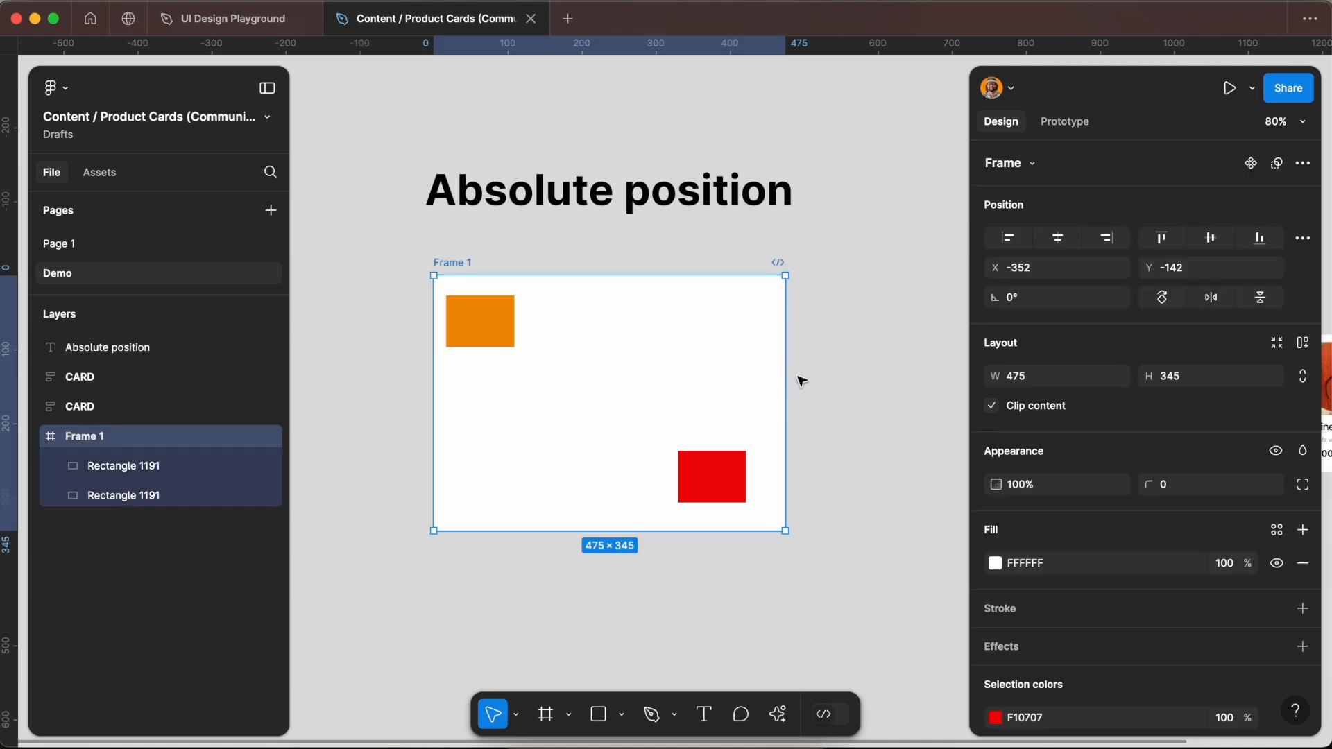
drag(785, 383, 911, 391)
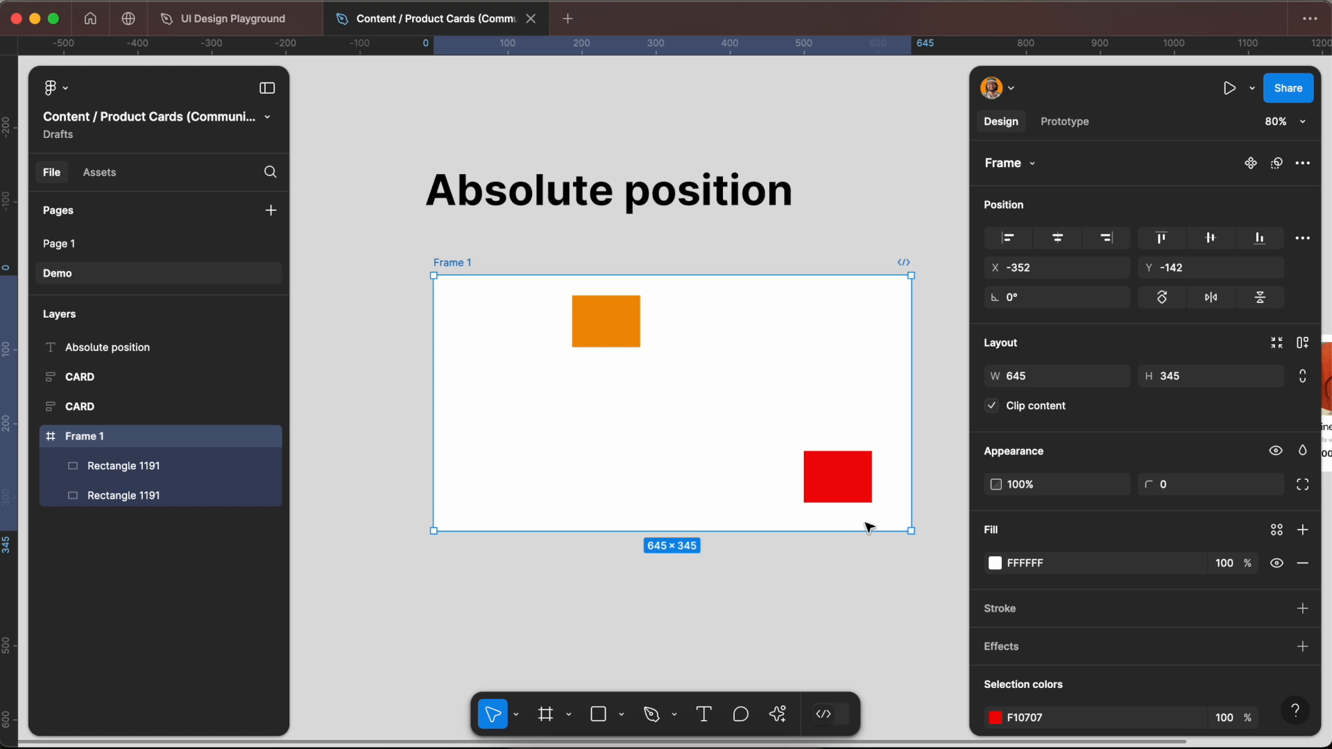
Shorten Frame 1 from its bottom edge, inspect the red rectangle, and undo the height change.
drag(865, 532, 855, 496)
click(853, 458)
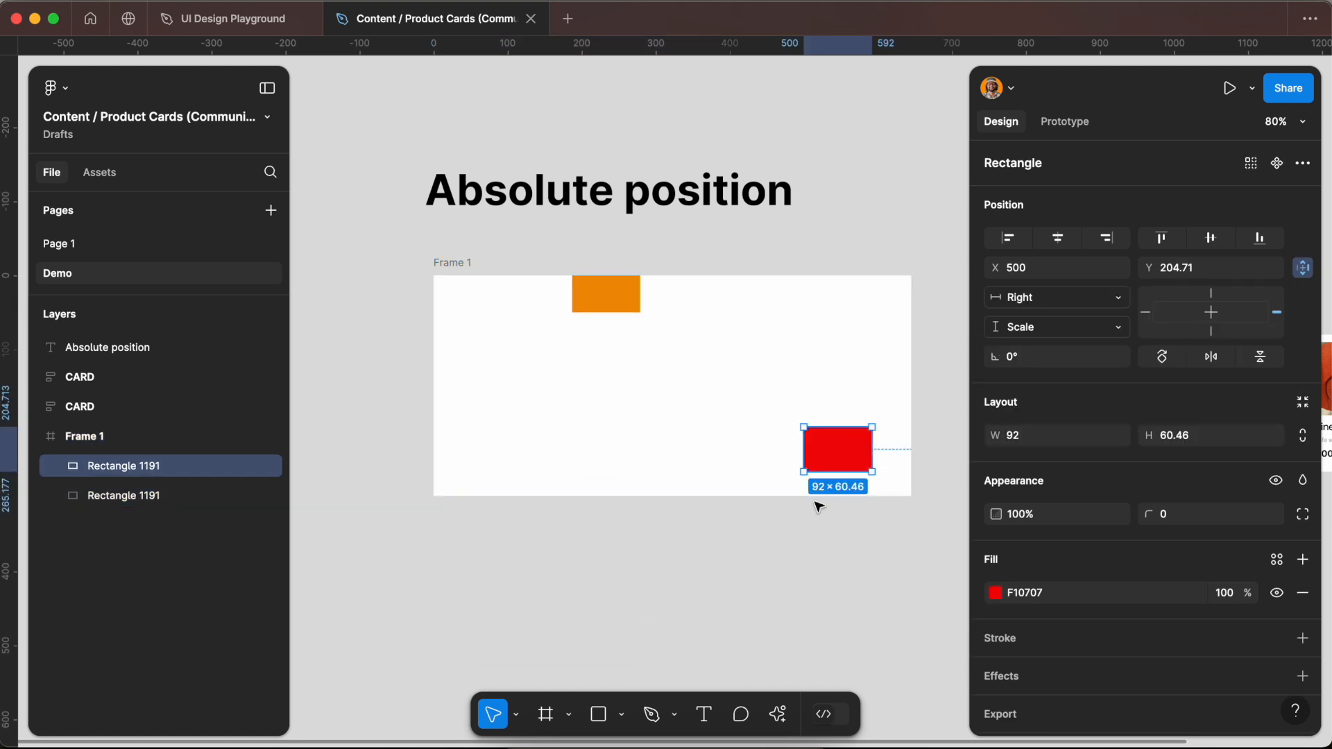
key(super+z)
key(super+z)
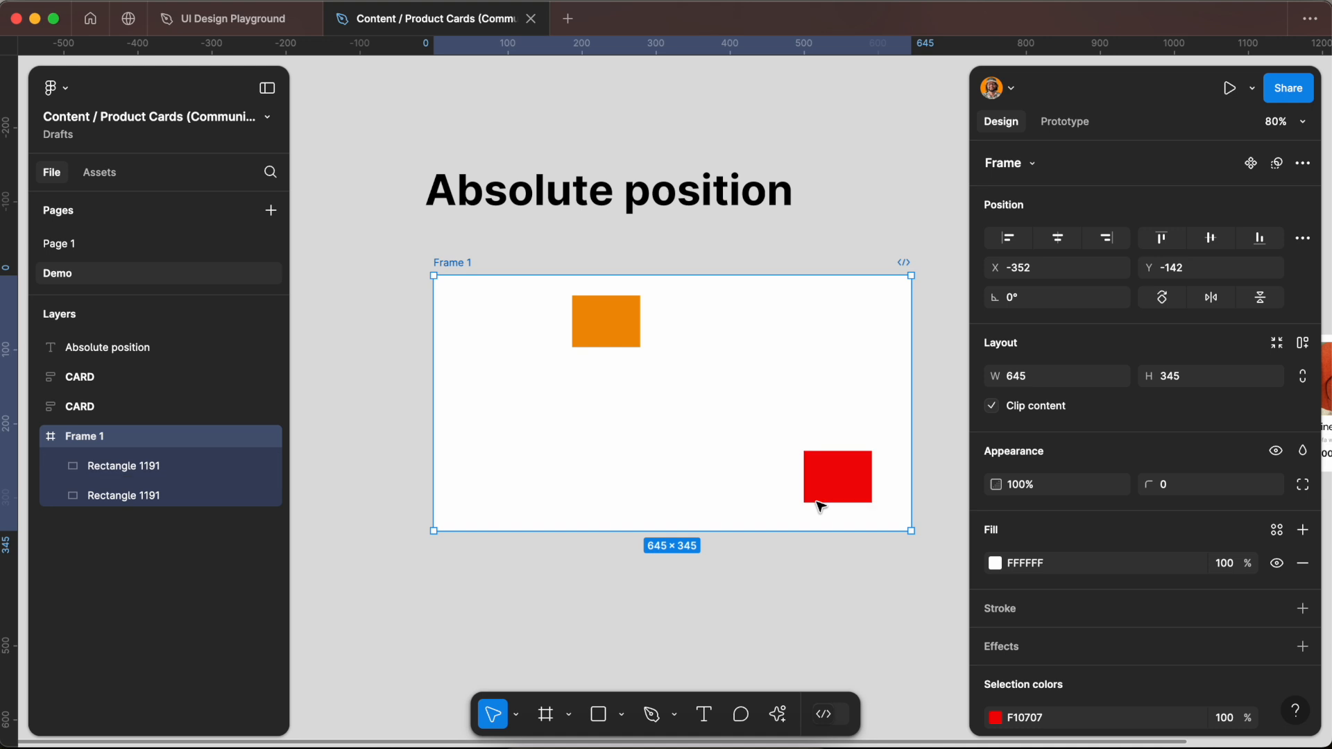
Try Top + Bottom as the red rectangle's vertical constraint, set it to Bottom instead, and select Frame 1.
click(854, 485)
click(1039, 329)
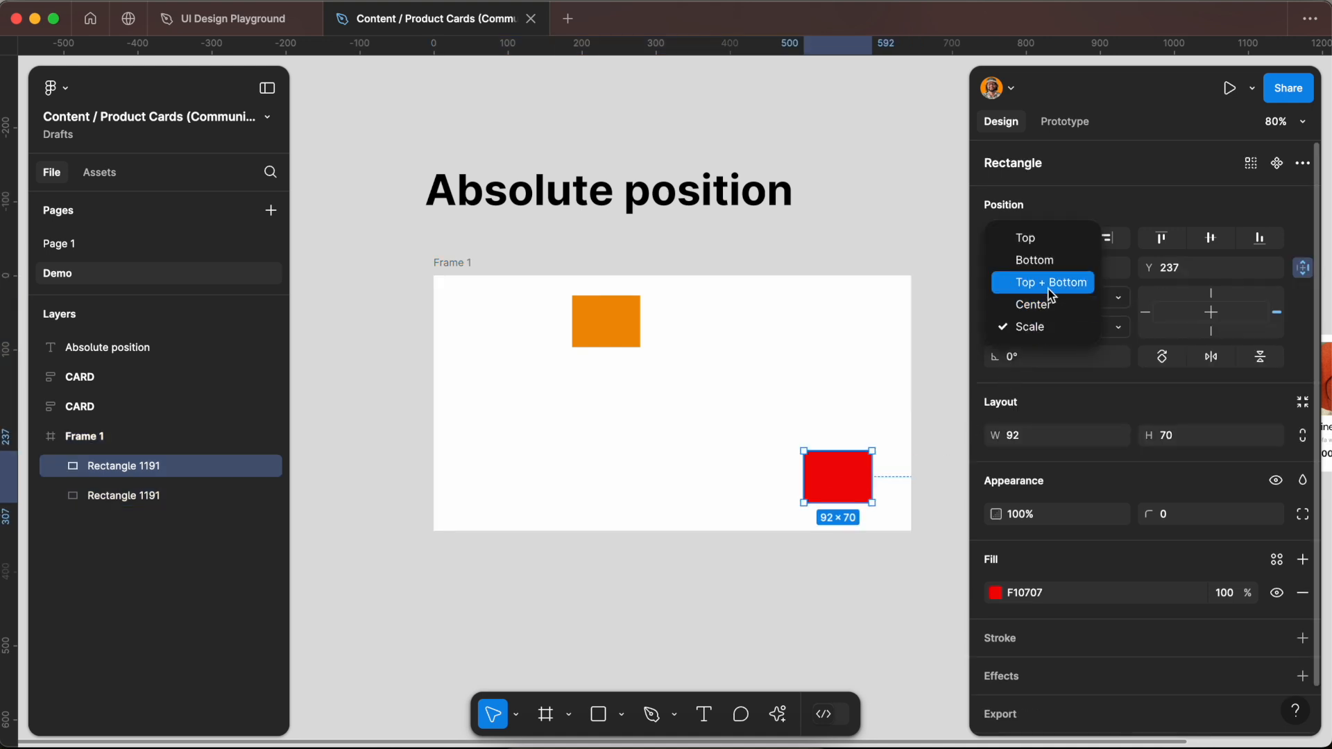
click(1047, 280)
click(1033, 327)
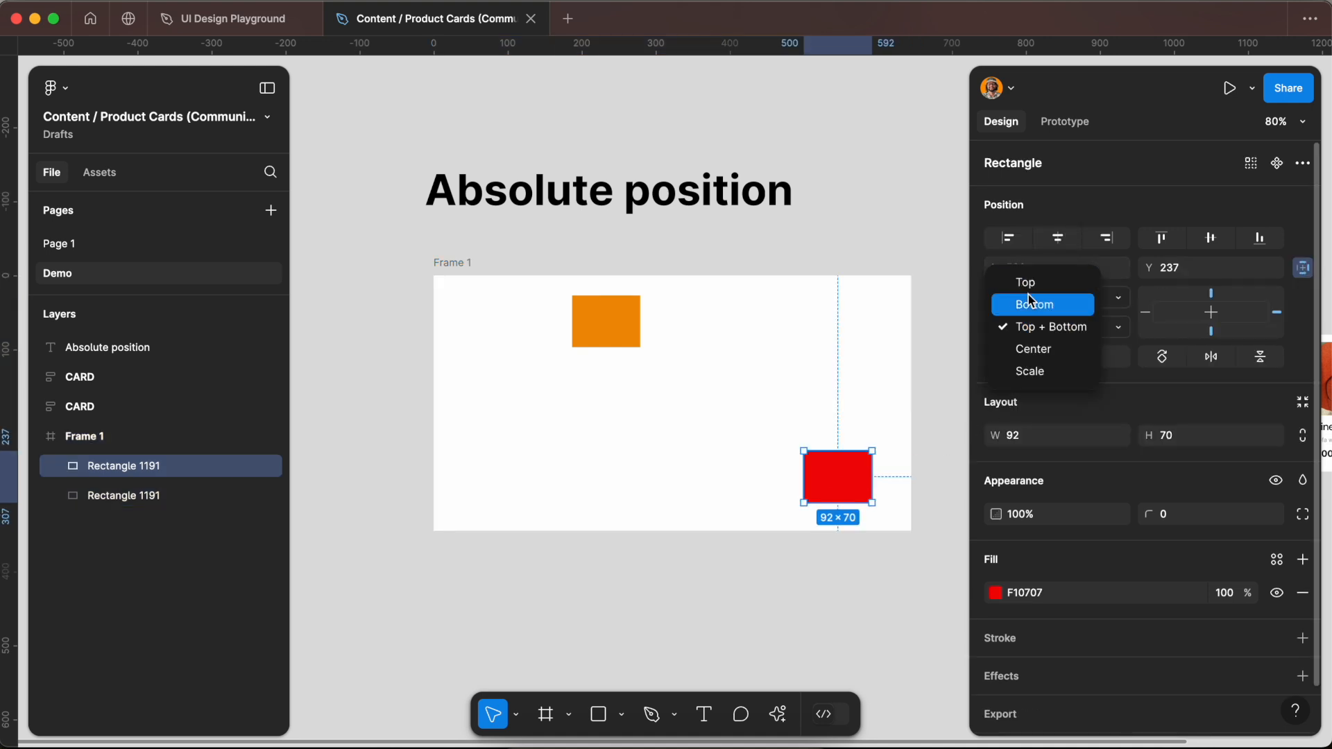
click(1033, 305)
click(478, 308)
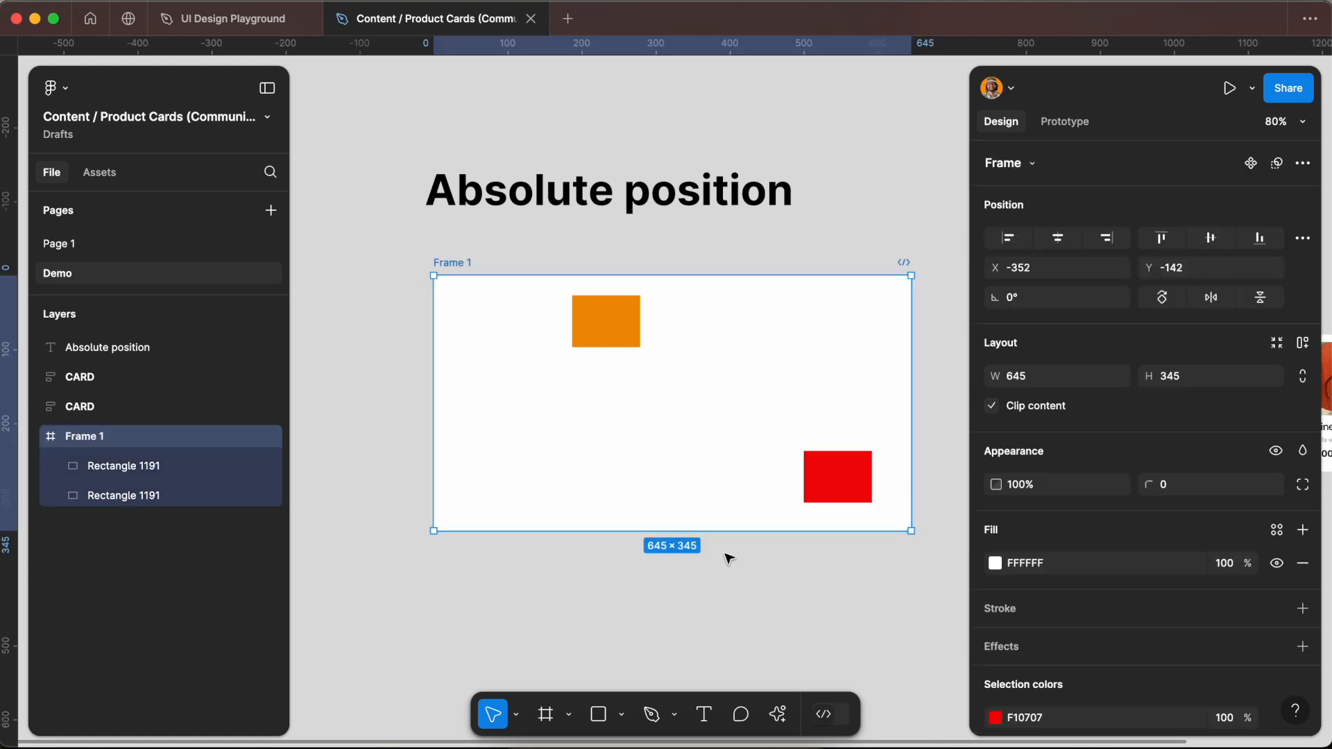
Increase Frame 1's height to about 402 and narrow its width to about 557 to test the rectangles' constraints.
drag(728, 533, 740, 573)
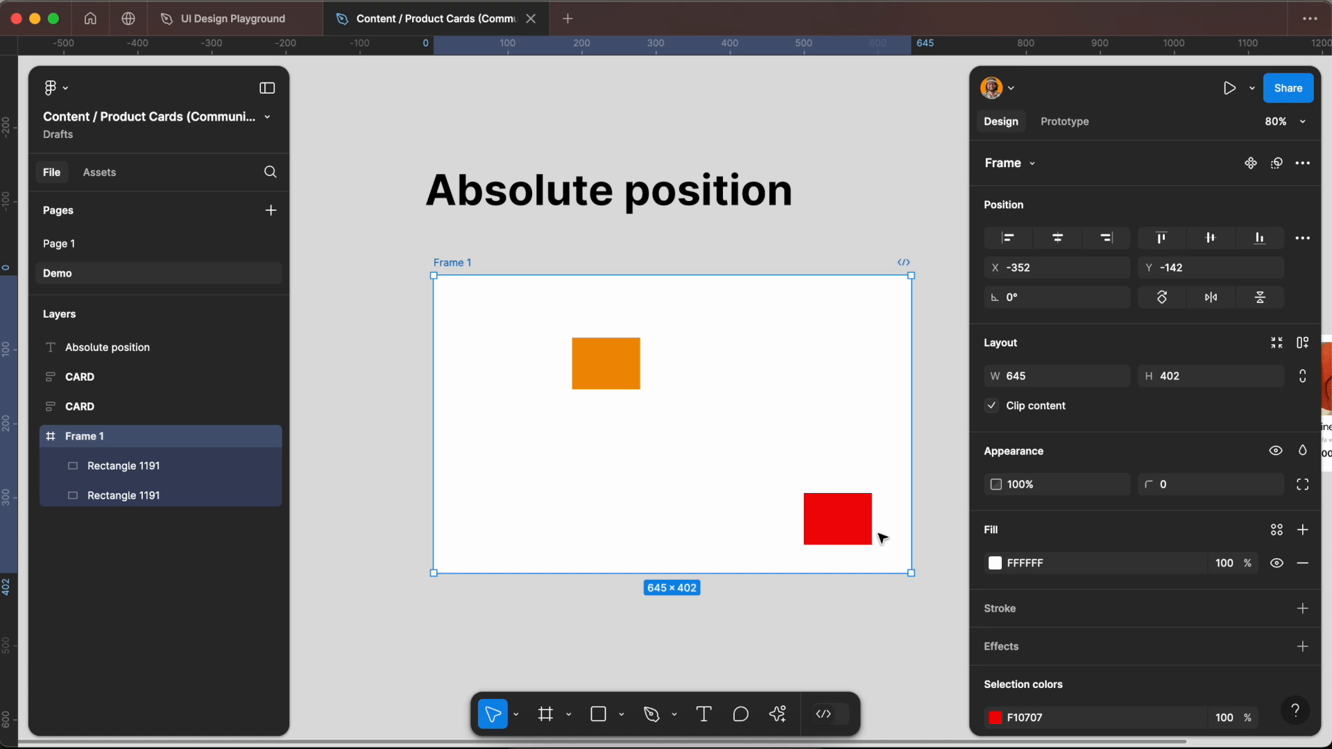
click(617, 370)
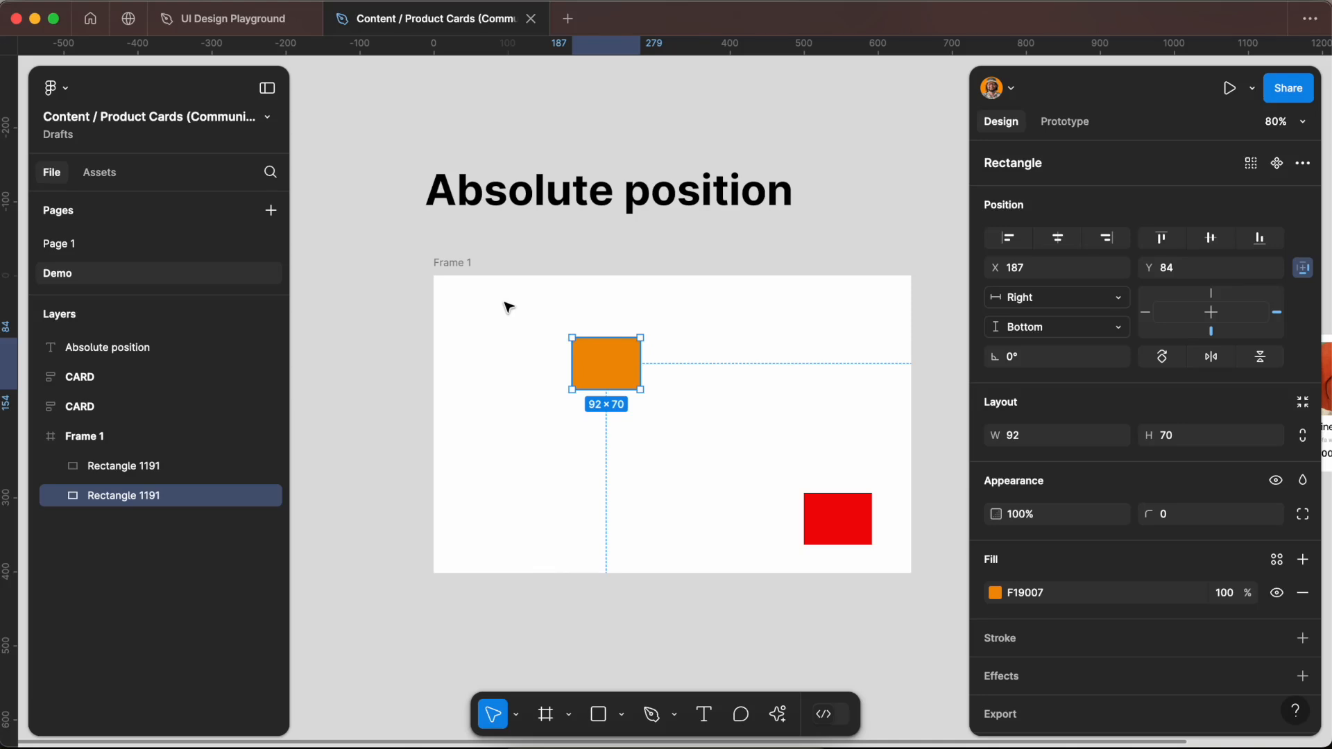
click(475, 271)
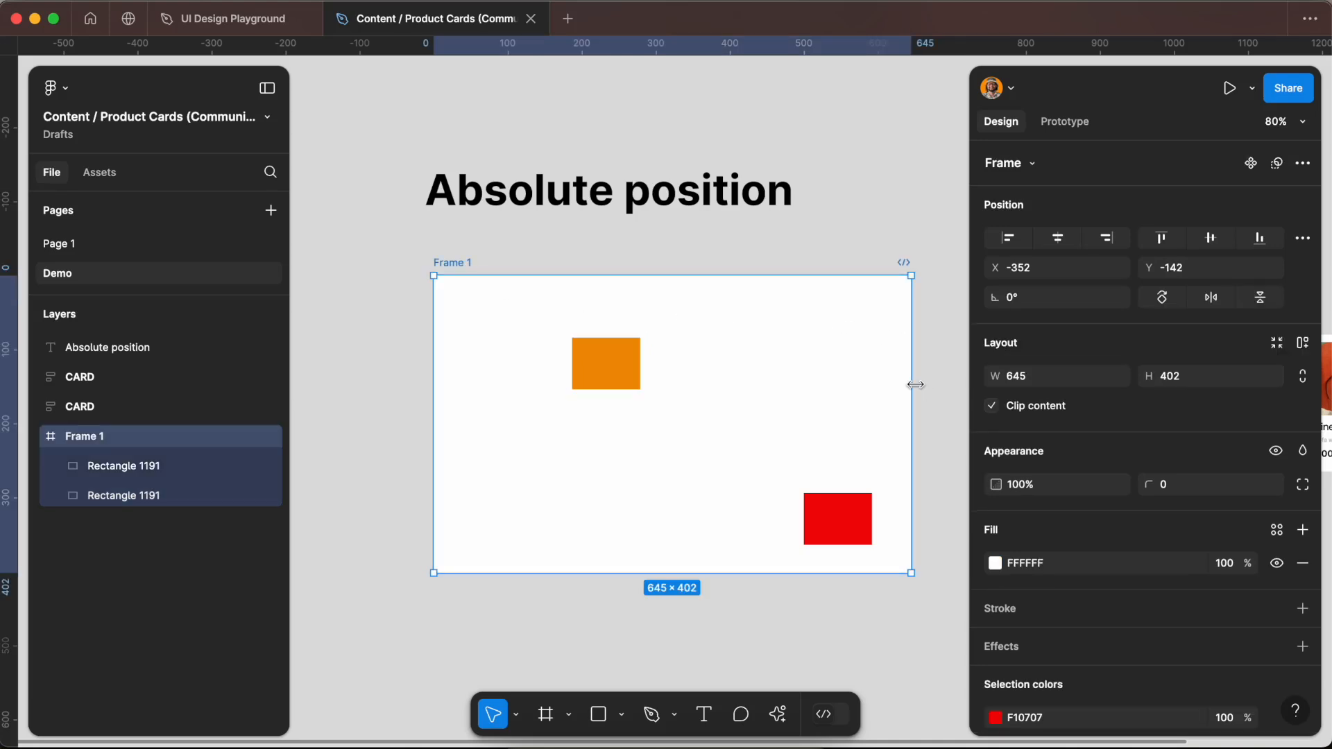
drag(912, 384, 846, 384)
Place the orange rectangle near Frame 1's upper-left corner, at about X 29, Y 28, and set its constraints to Left and Top.
click(514, 352)
drag(514, 351, 490, 330)
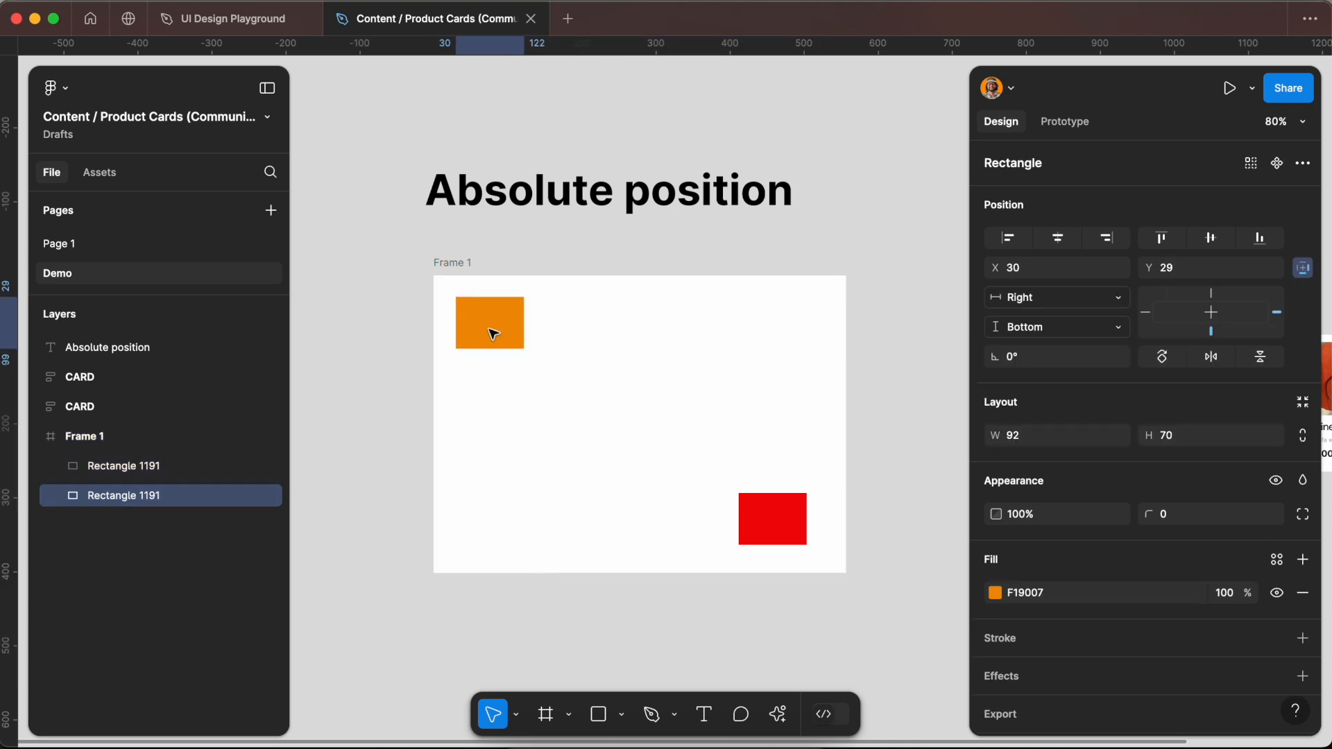
click(1081, 304)
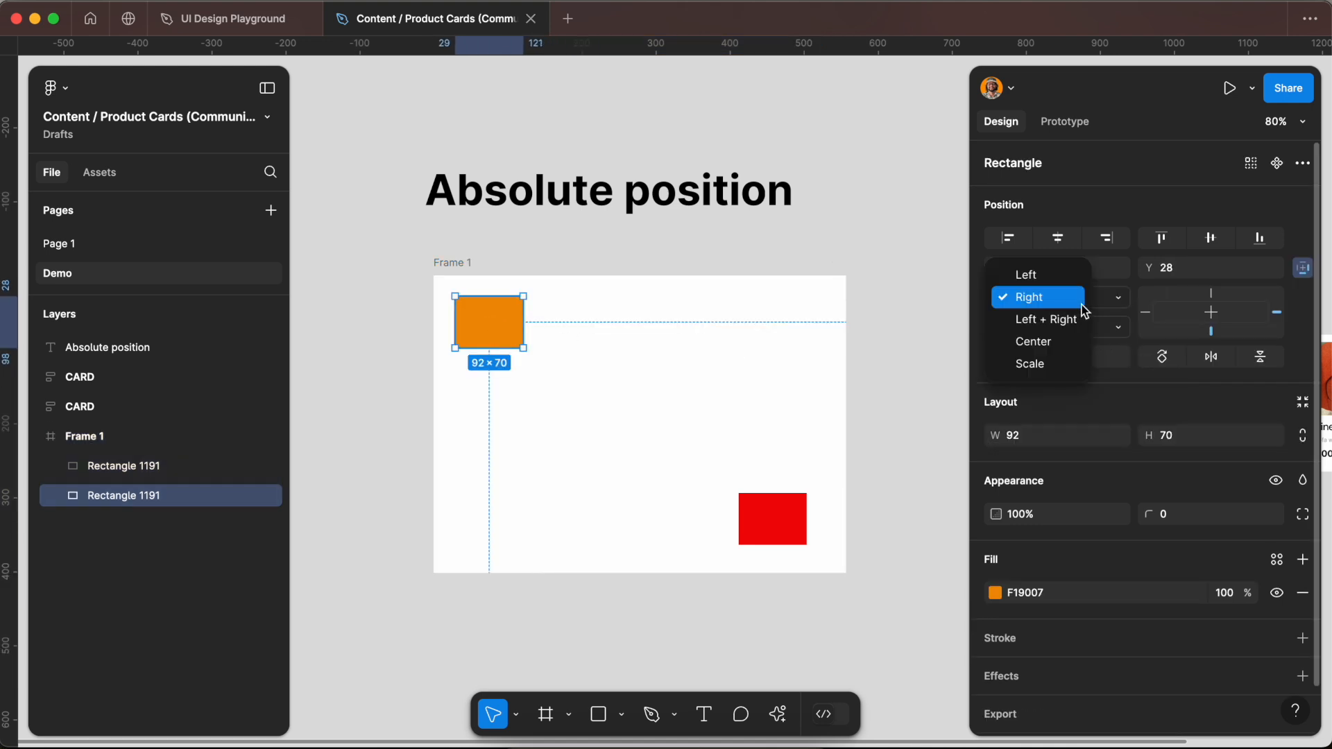
click(1051, 272)
click(1040, 329)
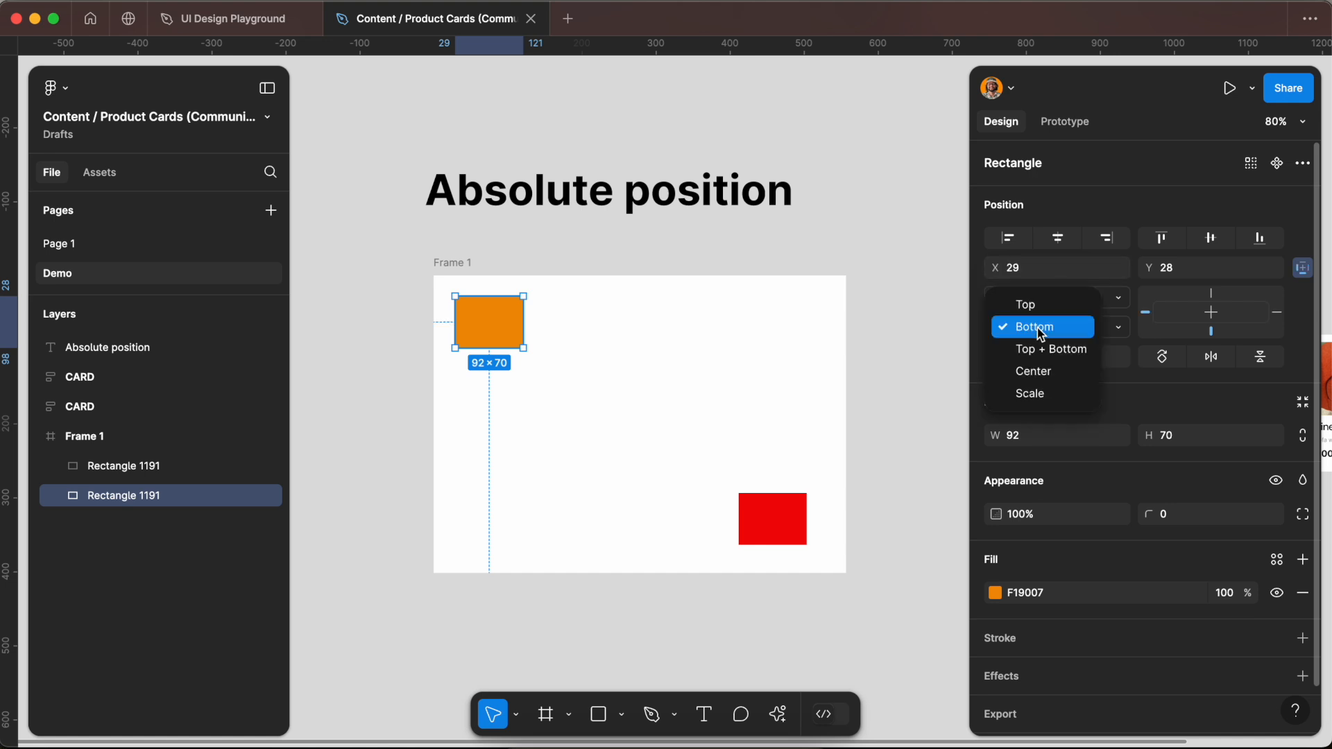
click(1027, 305)
Widen Frame 1 from its right edge to test the orange rectangle's Left and Top constraints.
click(830, 378)
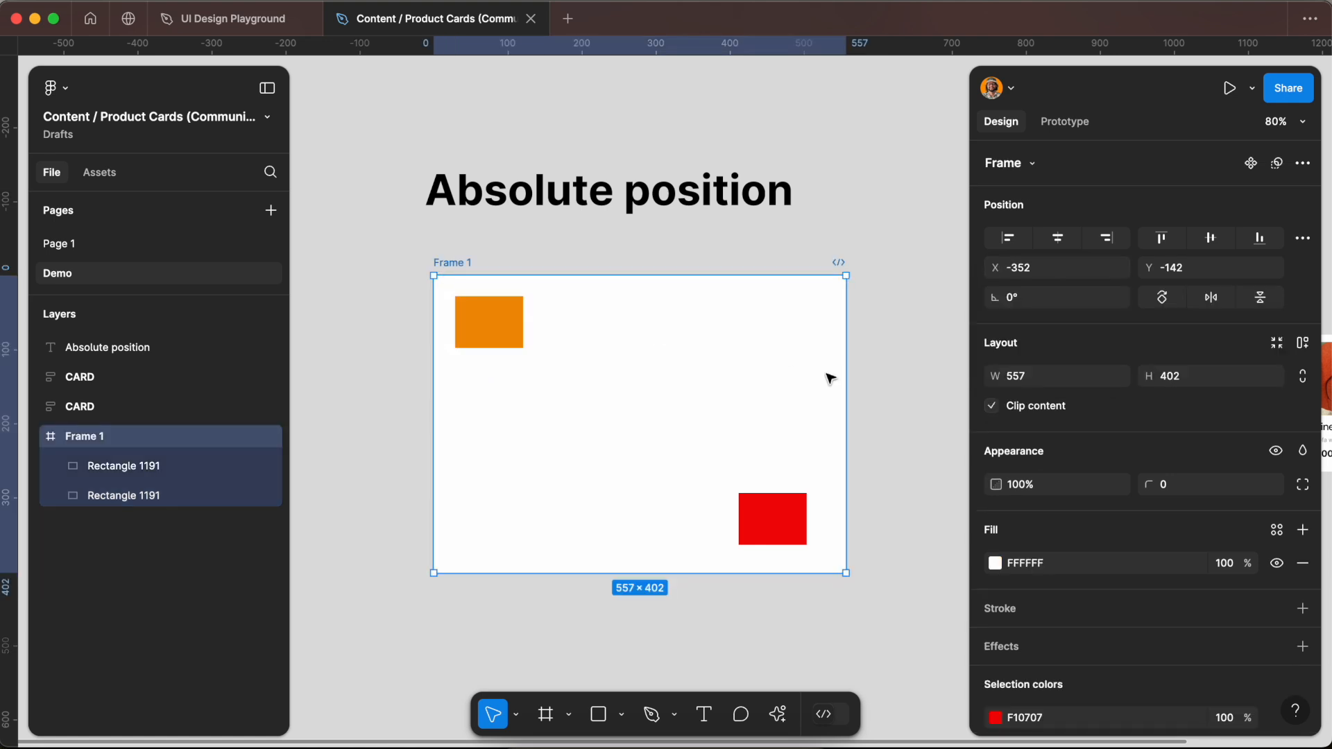
drag(847, 378, 901, 385)
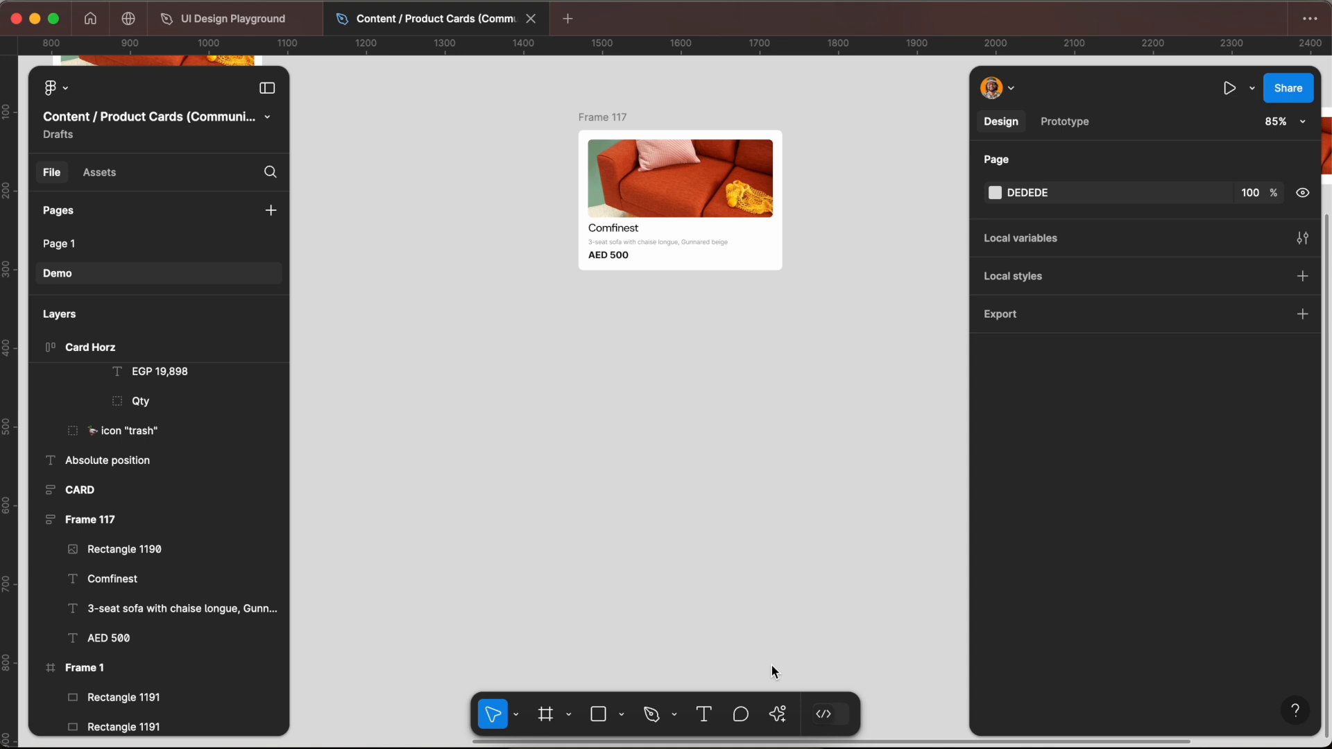
Duplicate the Frame 117 product card below the original, at about X 1311, Y 413, and ungroup the copy.
click(610, 119)
drag(633, 211, 509, 432)
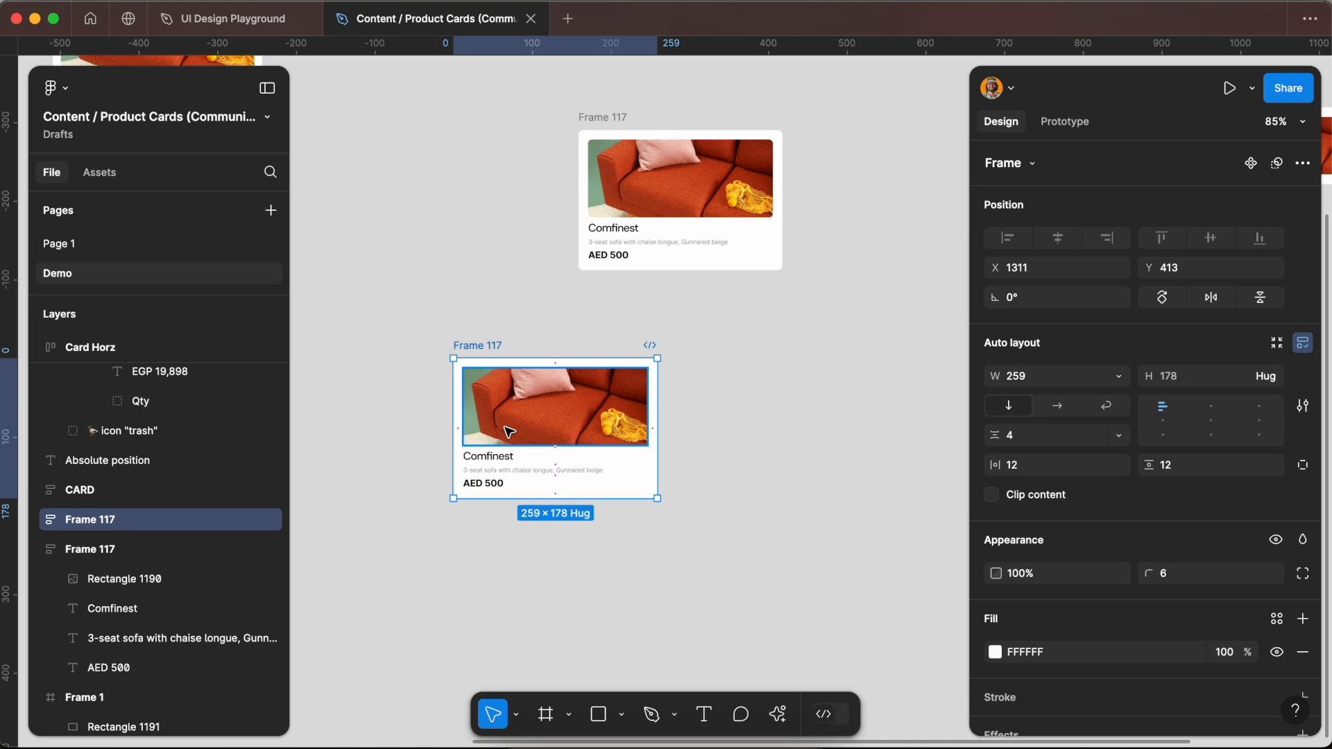
right_click(569, 448)
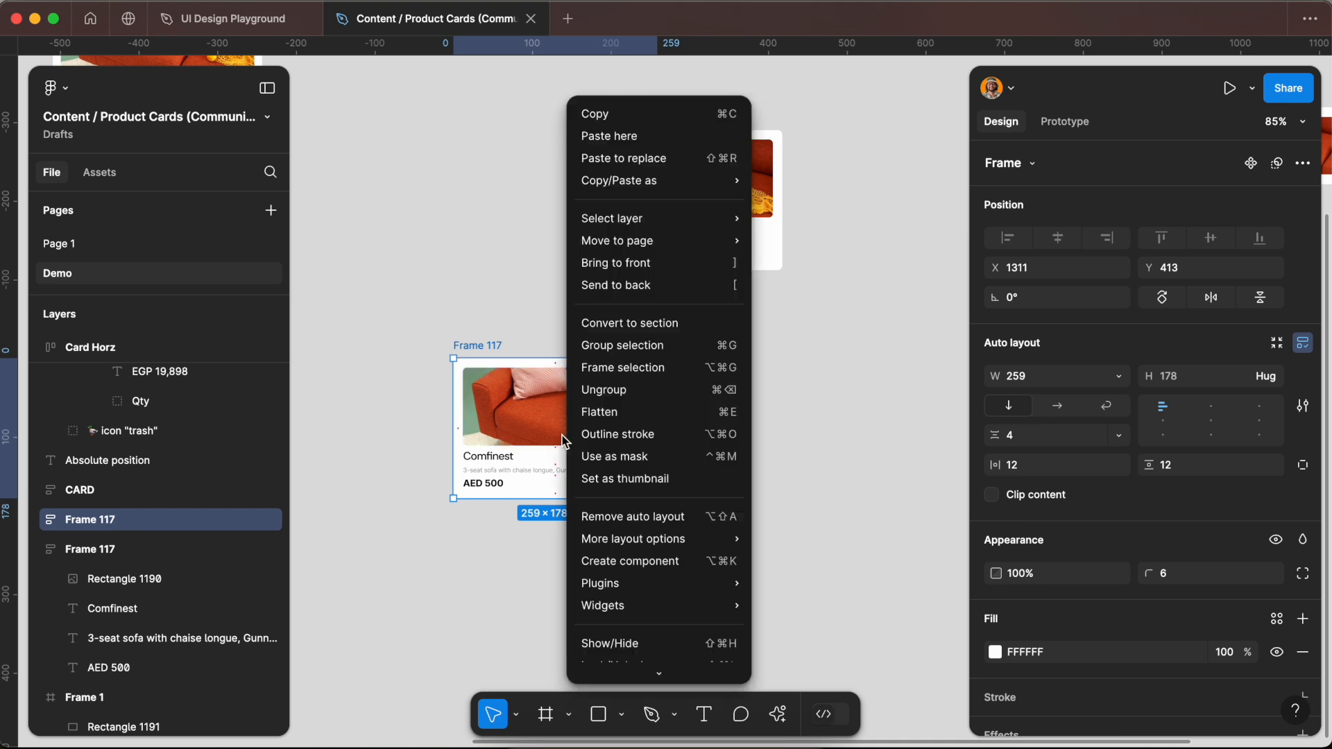
click(649, 390)
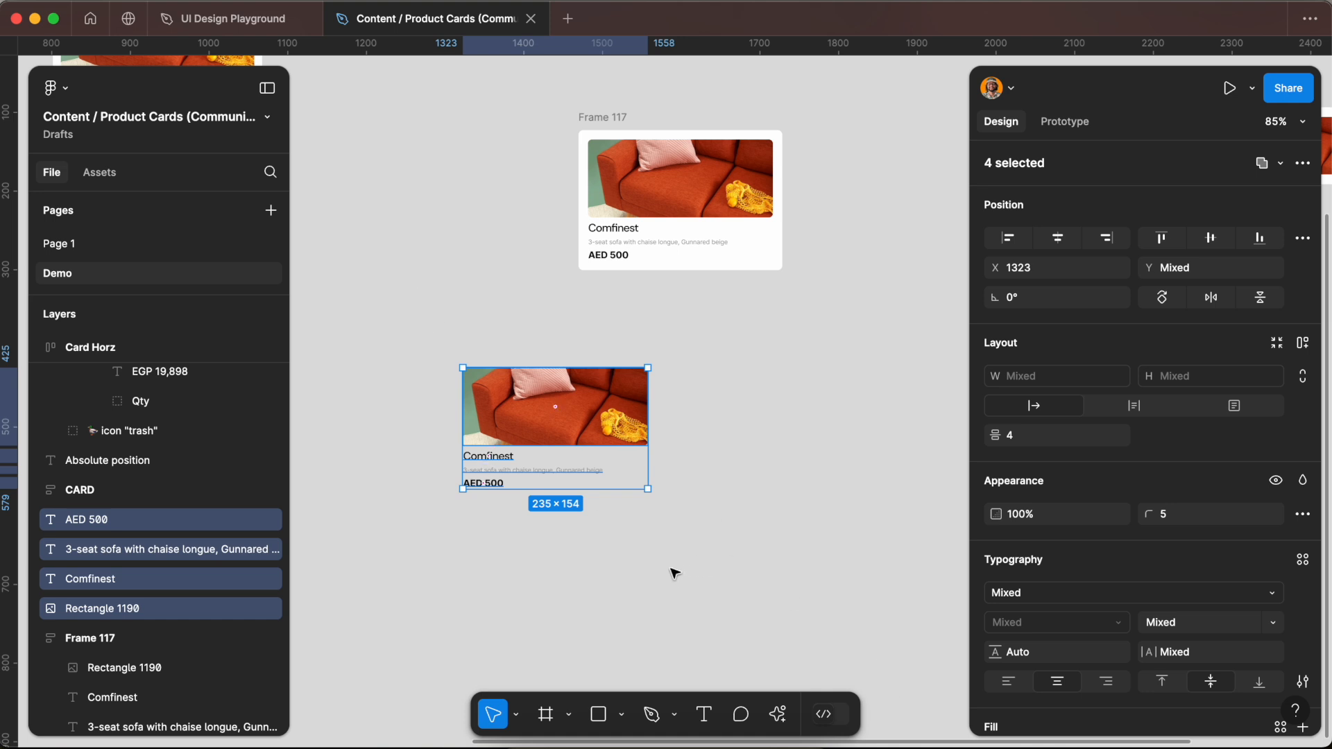
Wrap the copy's four loose layers in an auto layout frame with 12 padding on all sides and a white FFFFFF fill.
drag(409, 318, 708, 571)
right_click(562, 408)
click(662, 465)
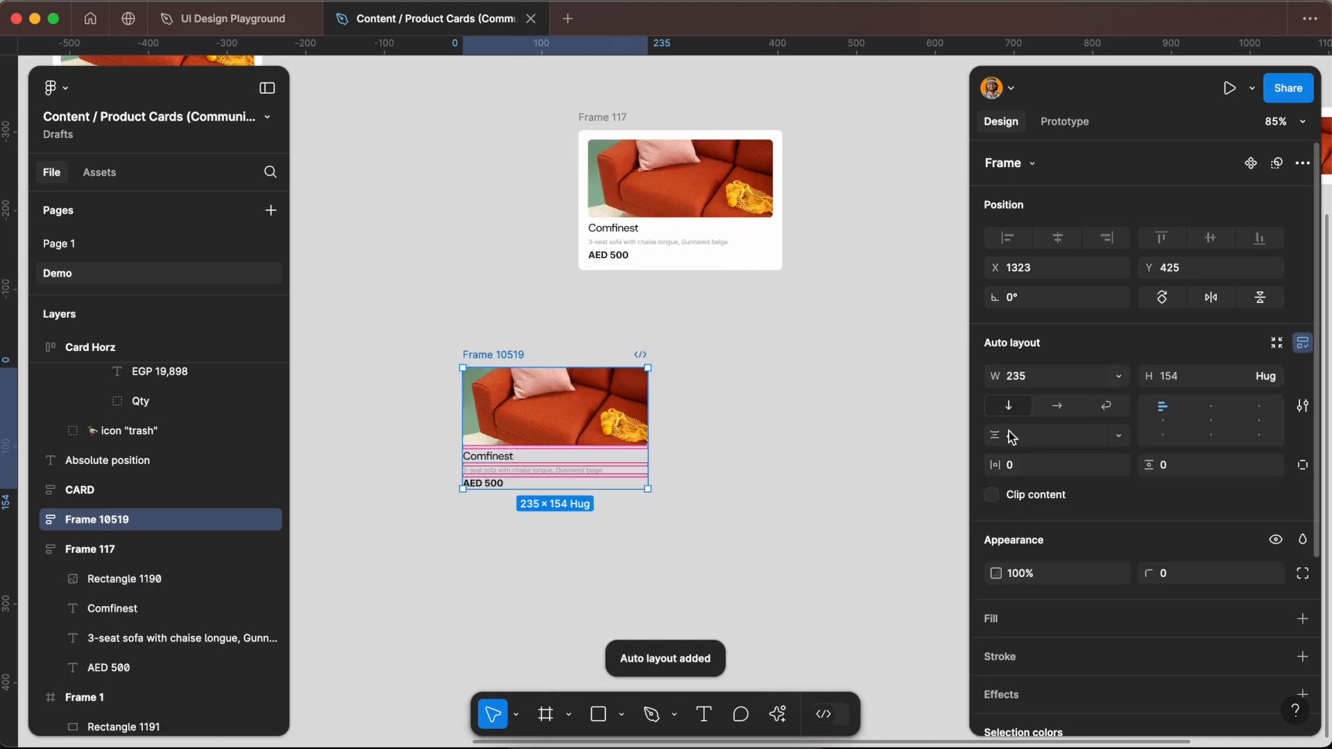
click(1048, 467)
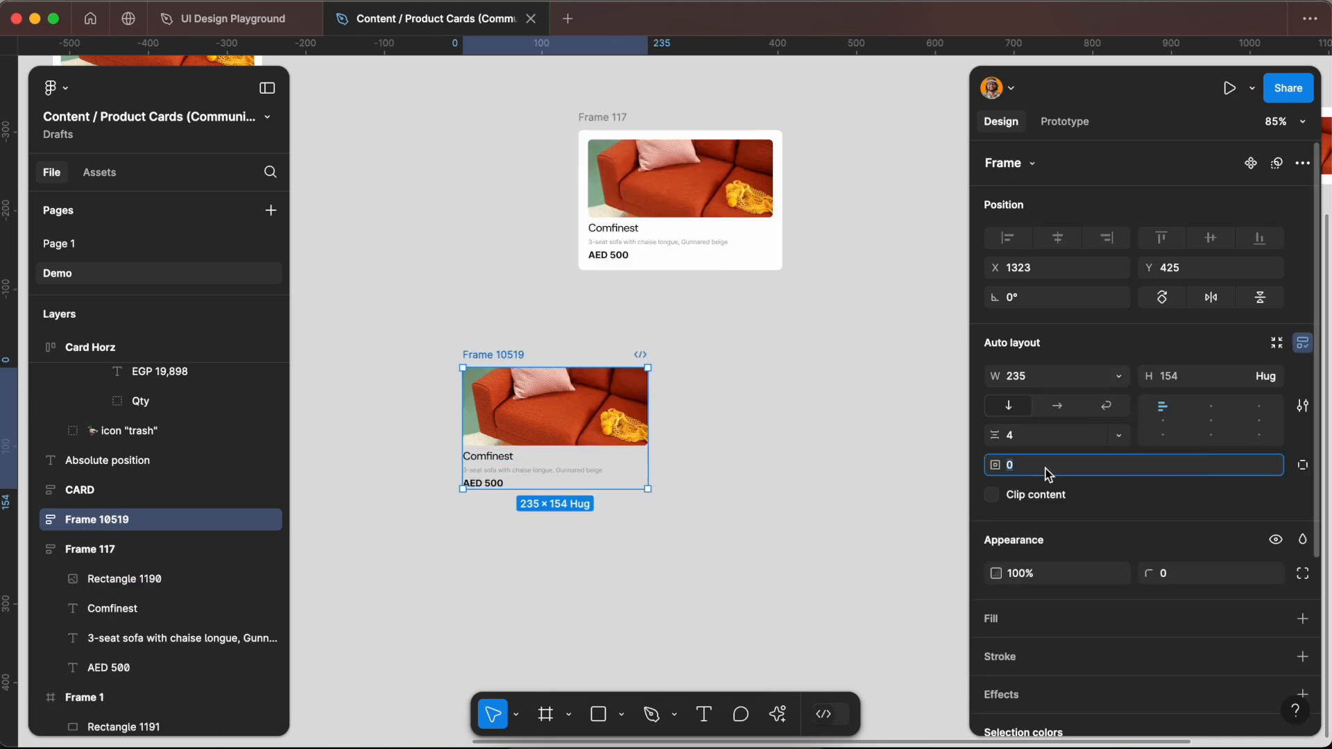
text(12)
key(Return)
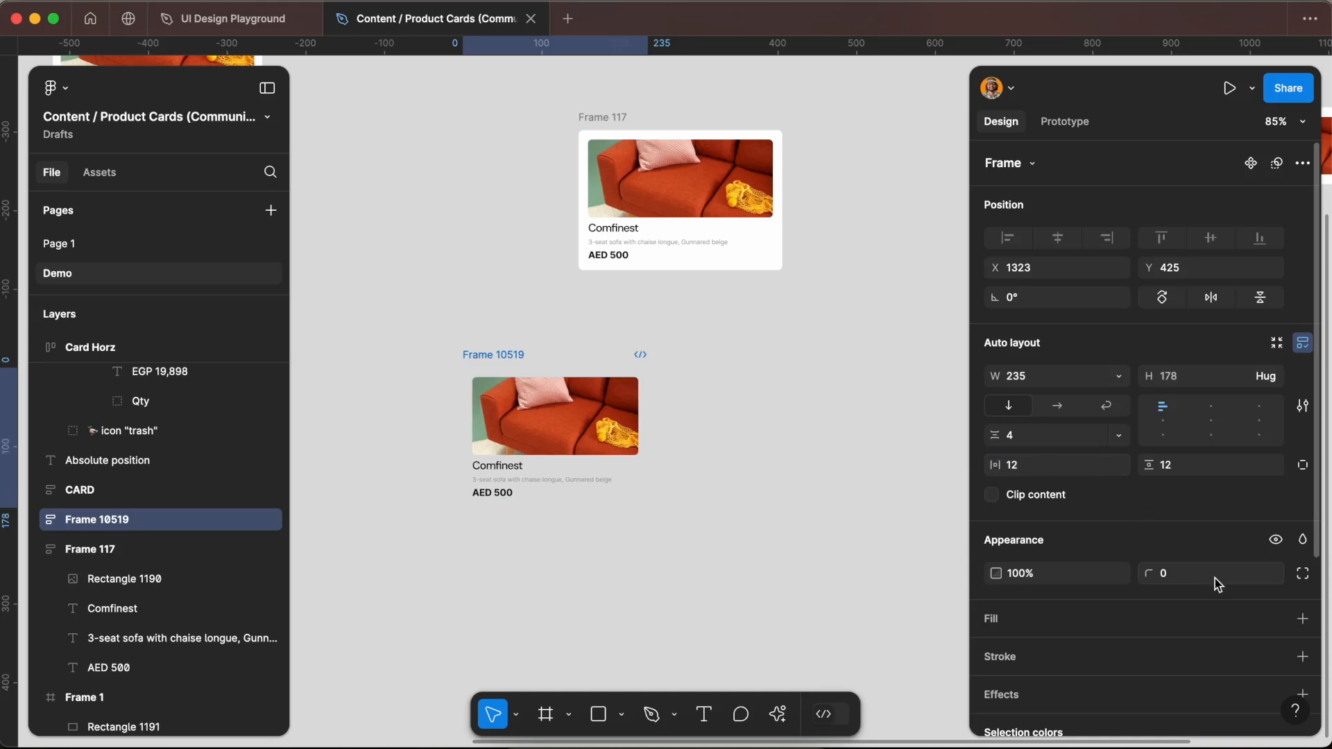
click(1303, 619)
ctrl+scroll(558, 479, up, 5)
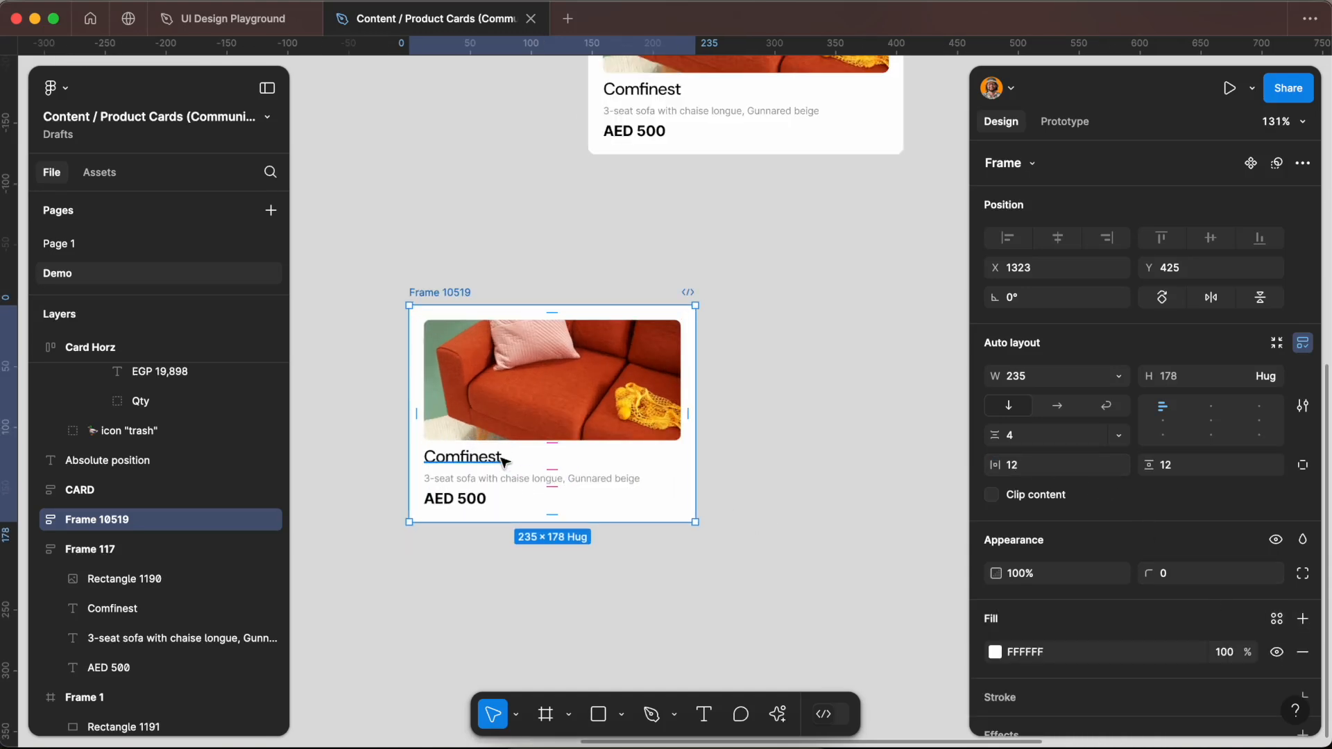
Set the new card frame's auto layout alignment to the center.
click(503, 460)
click(795, 490)
click(452, 292)
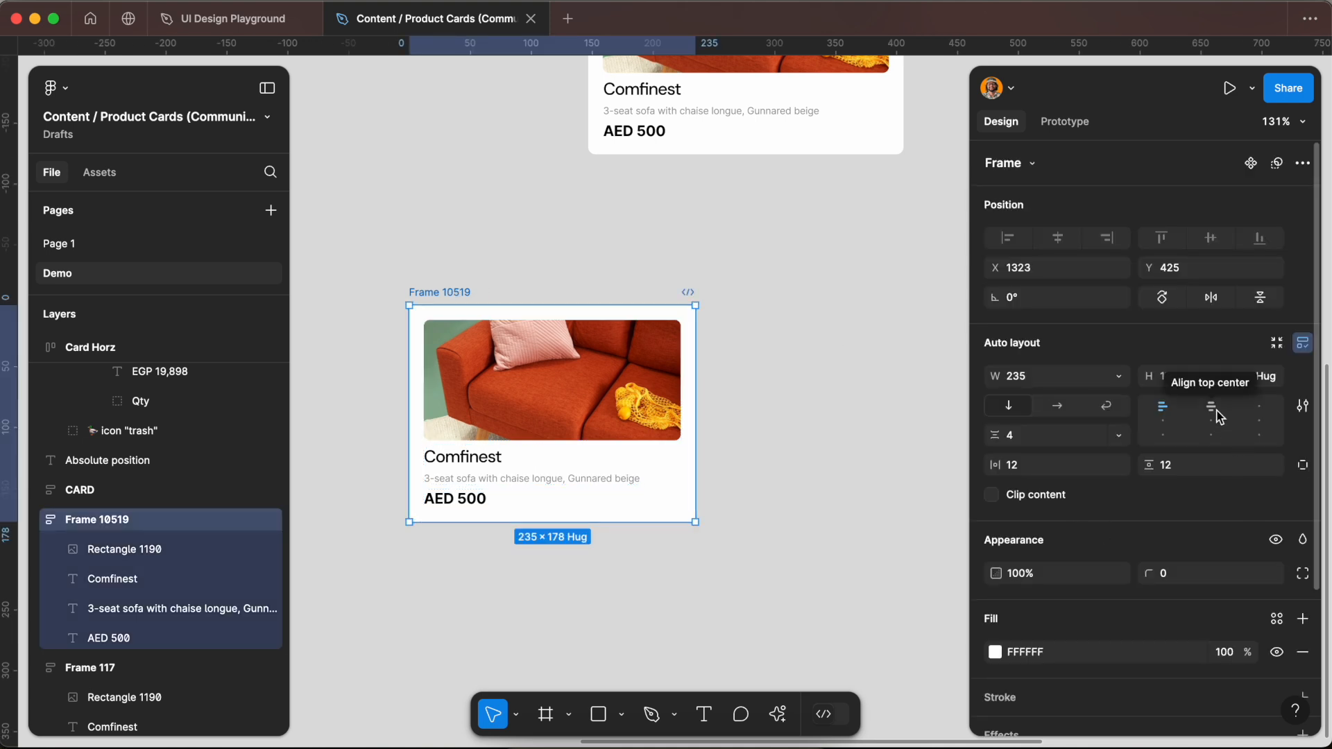
click(575, 405)
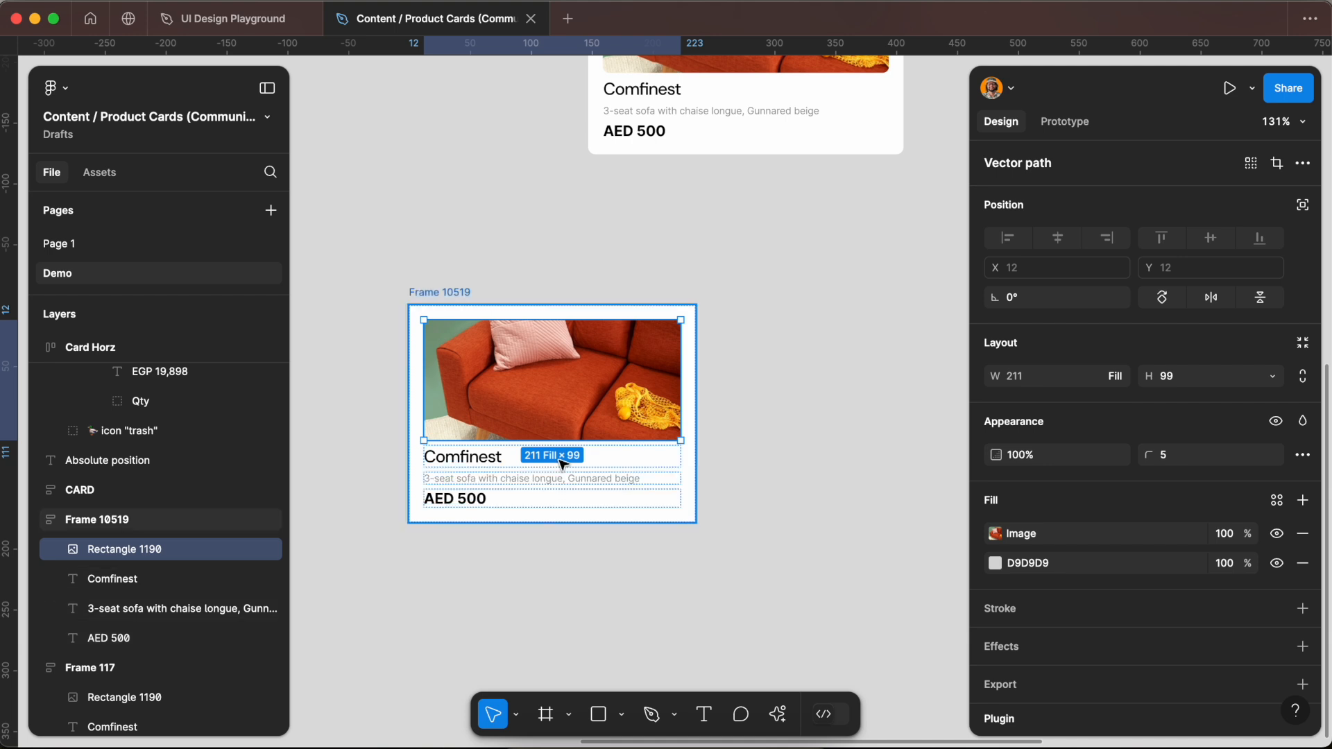
click(462, 459)
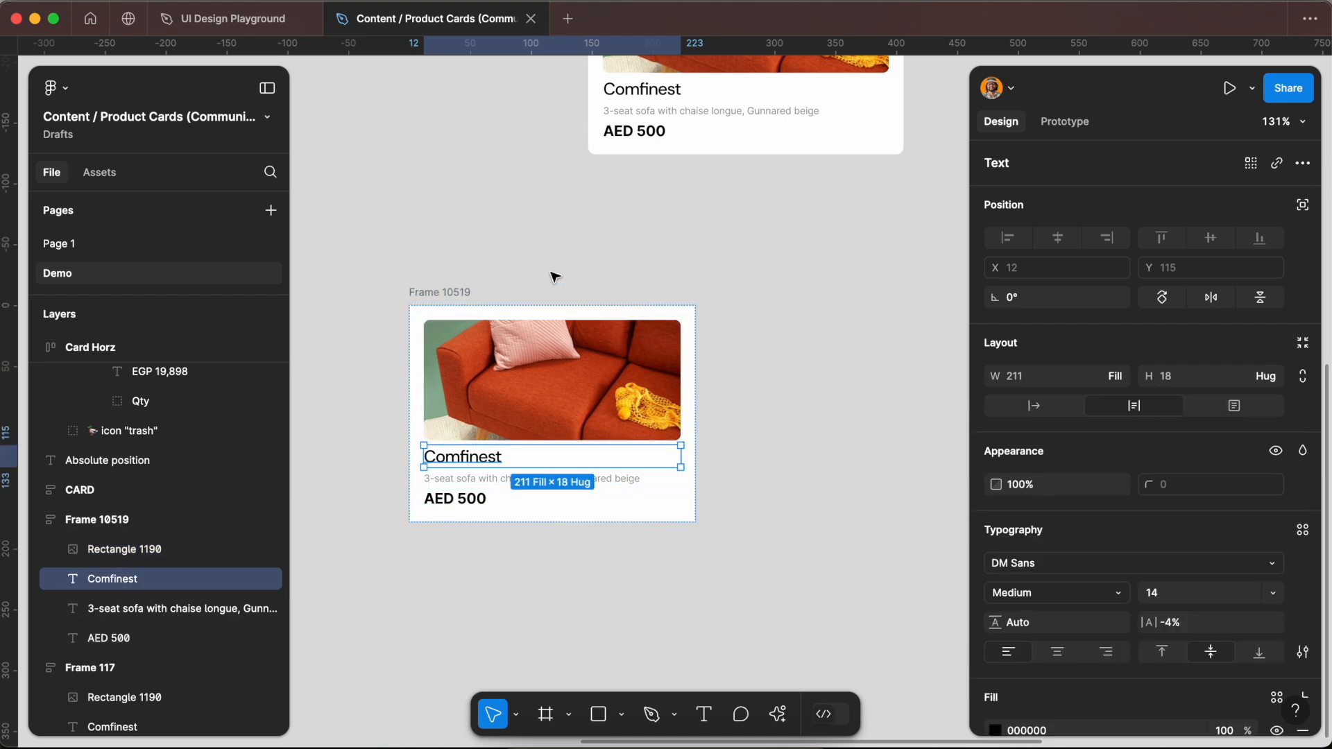
click(438, 292)
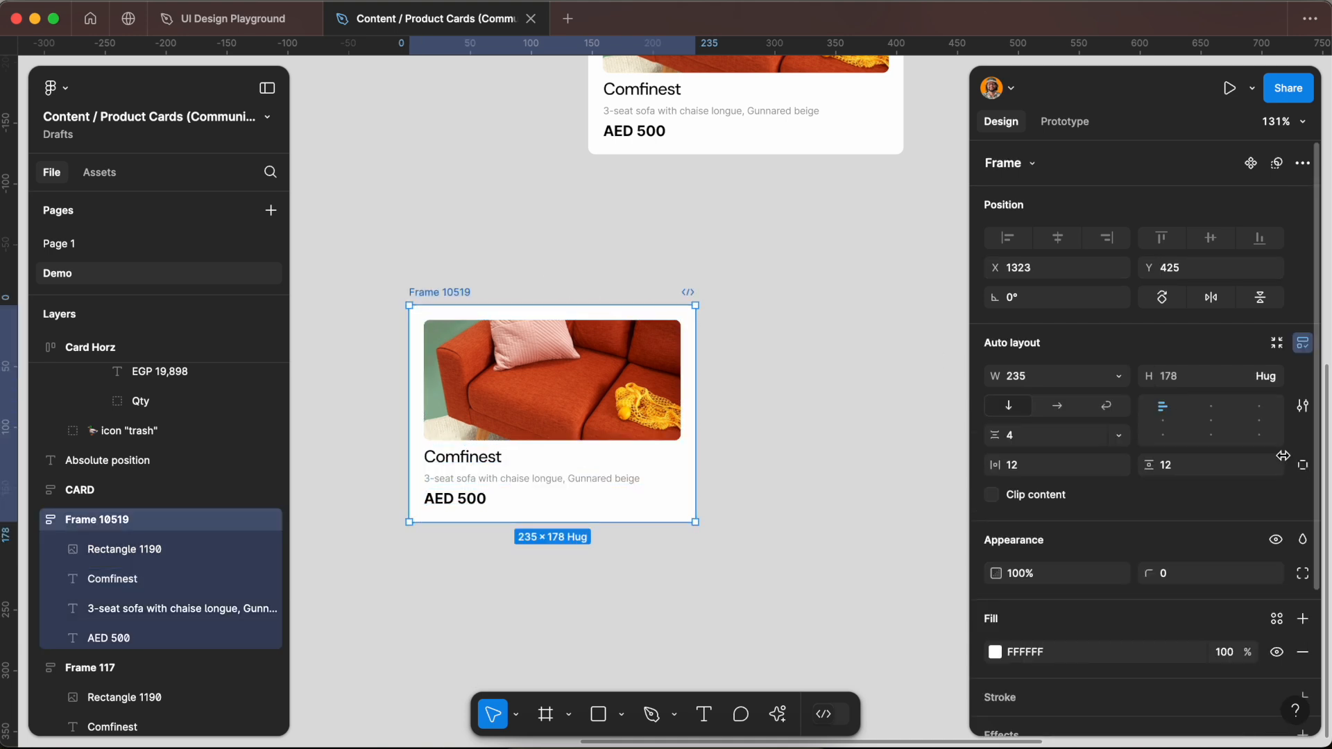
click(1211, 415)
click(1213, 422)
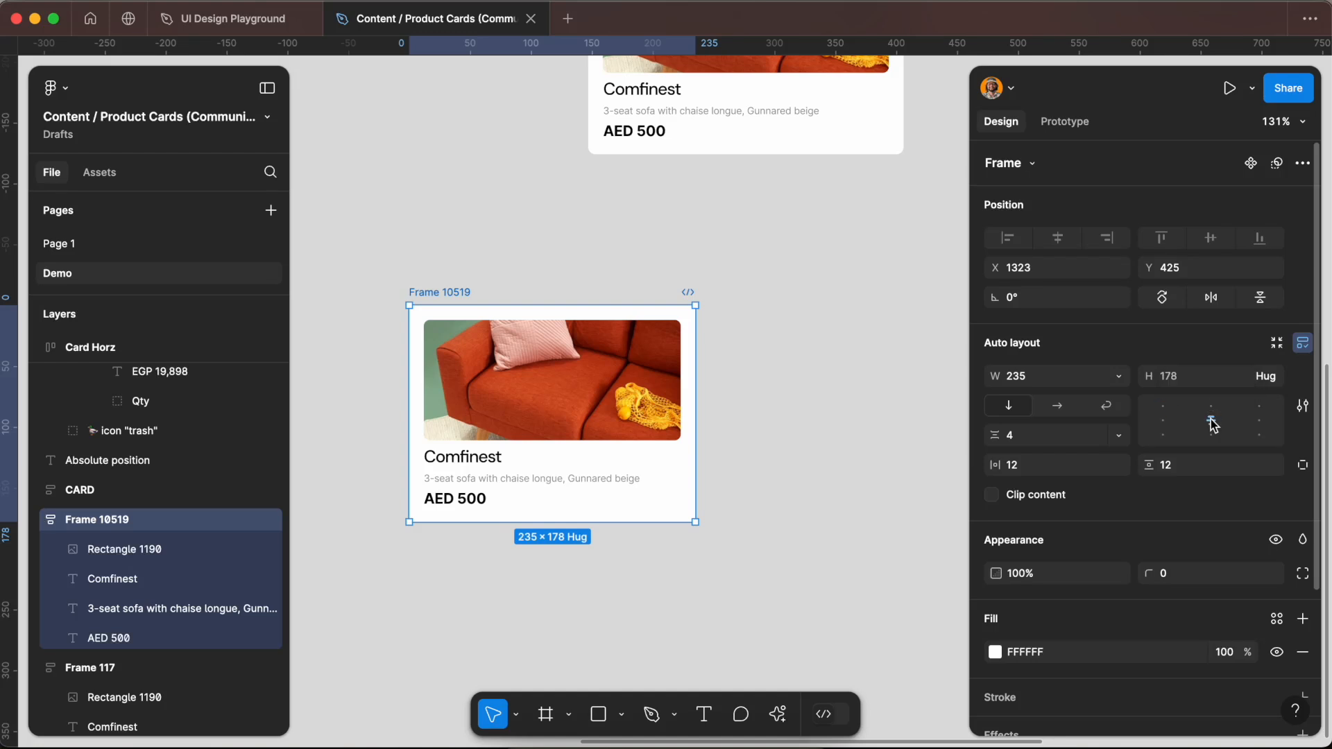
Try Hug contents as the Comfinest title's width, and set it back to Fill container.
click(483, 458)
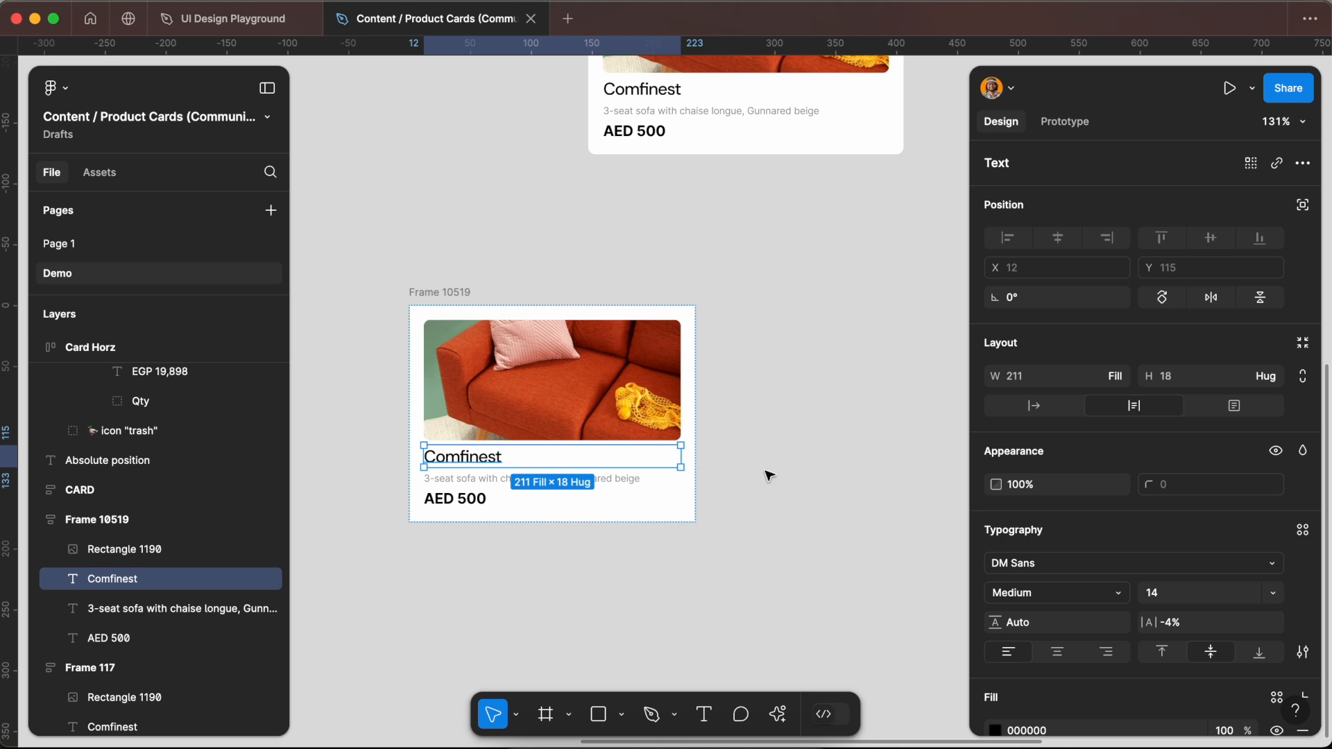
click(1123, 377)
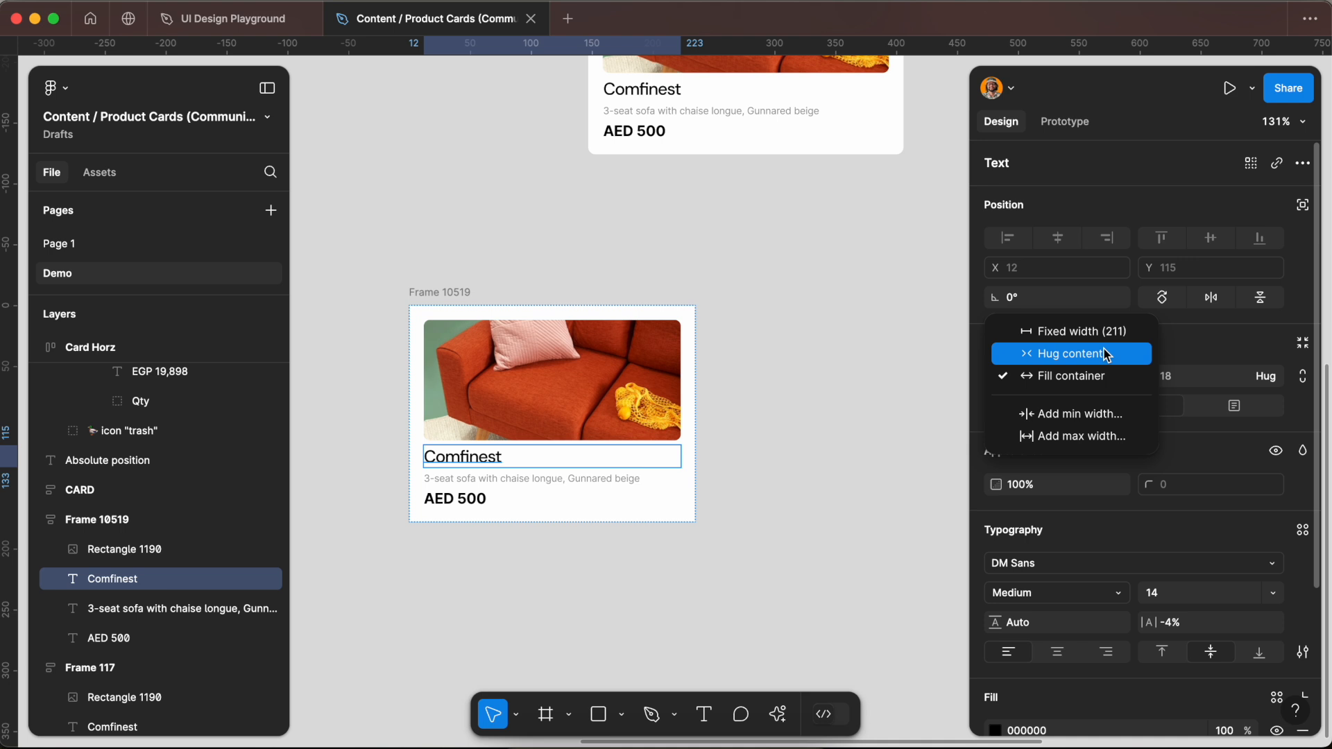
click(1108, 355)
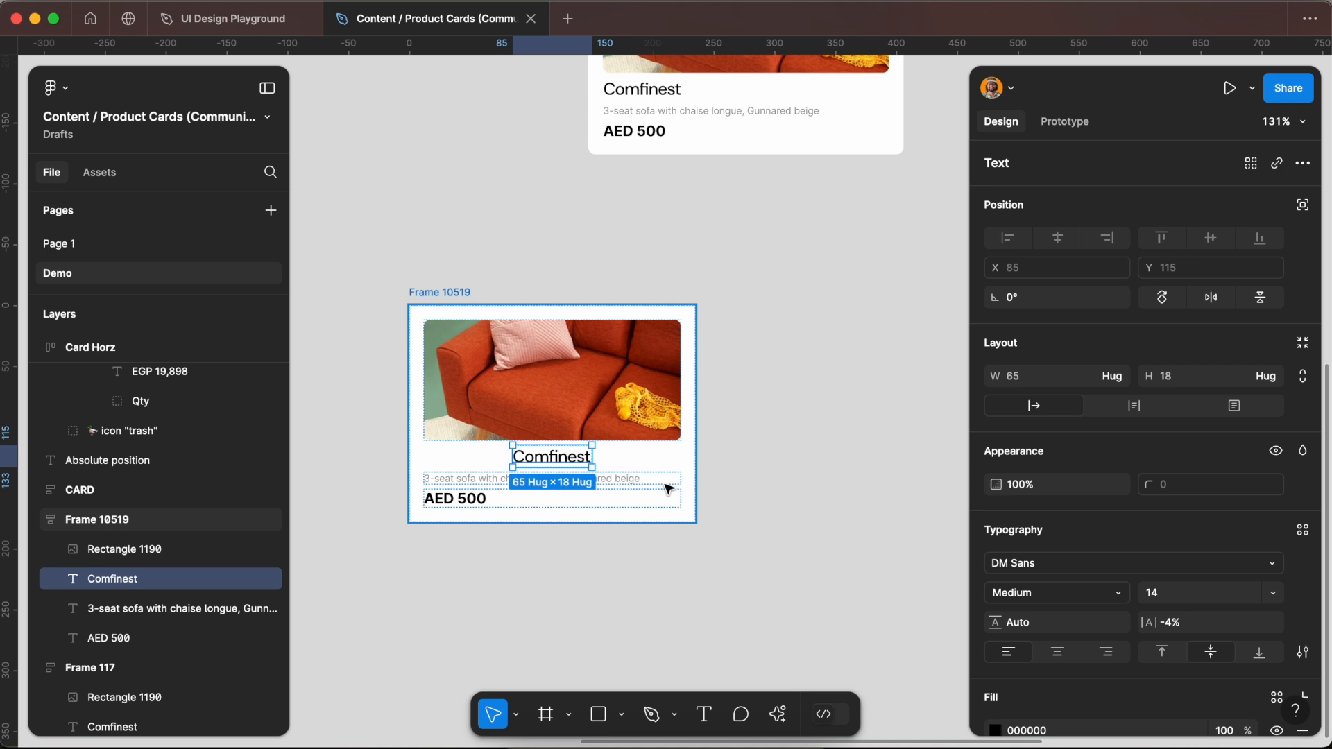
click(1119, 378)
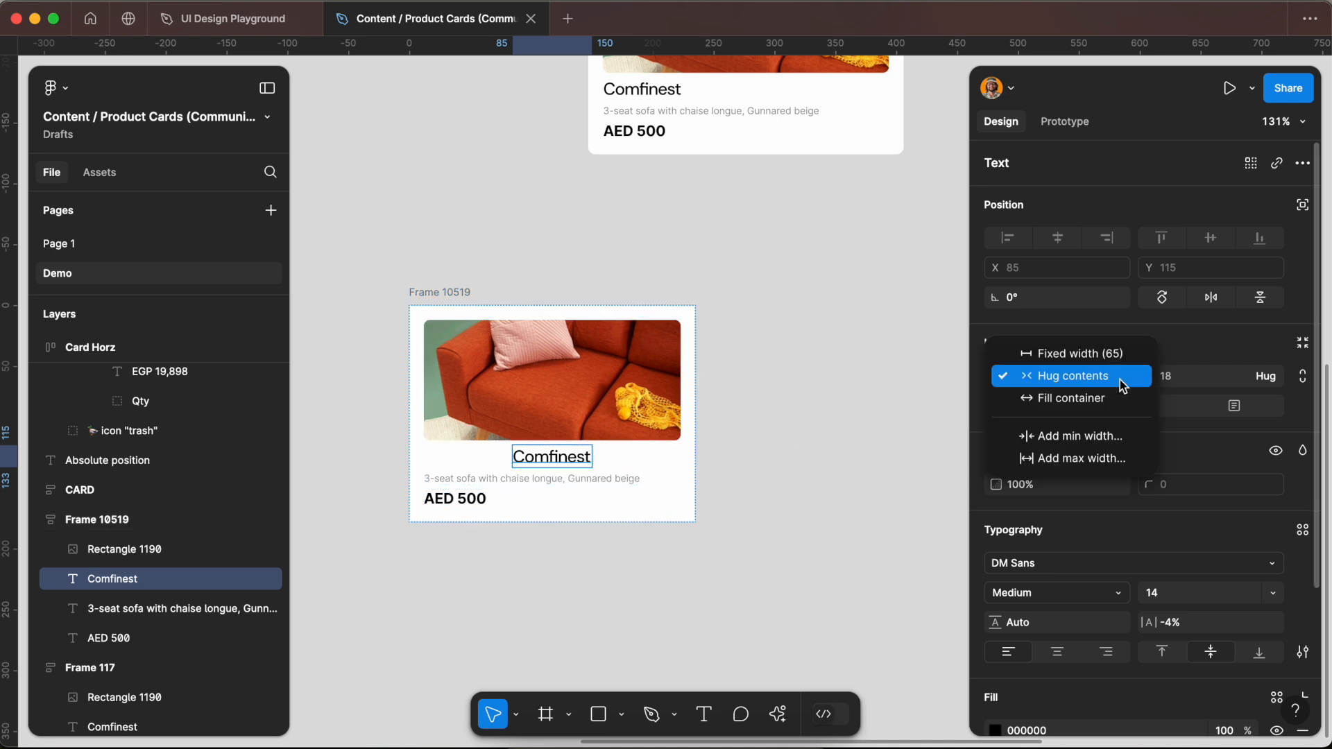
click(1110, 398)
Ungroup the horizontal product card named Card Horz.
scroll(762, 501, down, 5)
scroll(762, 501, right, 5)
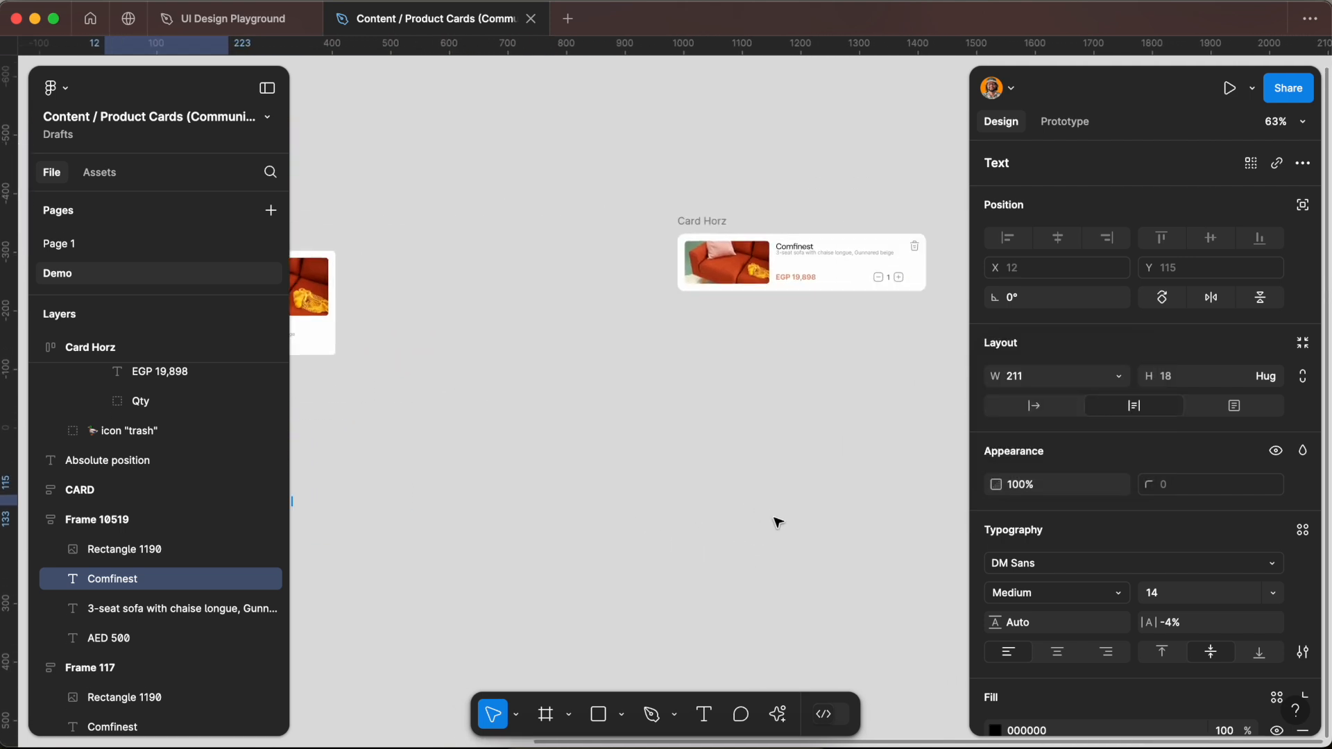
scroll(722, 413, up, 3)
click(466, 182)
scroll(467, 182, up, 2)
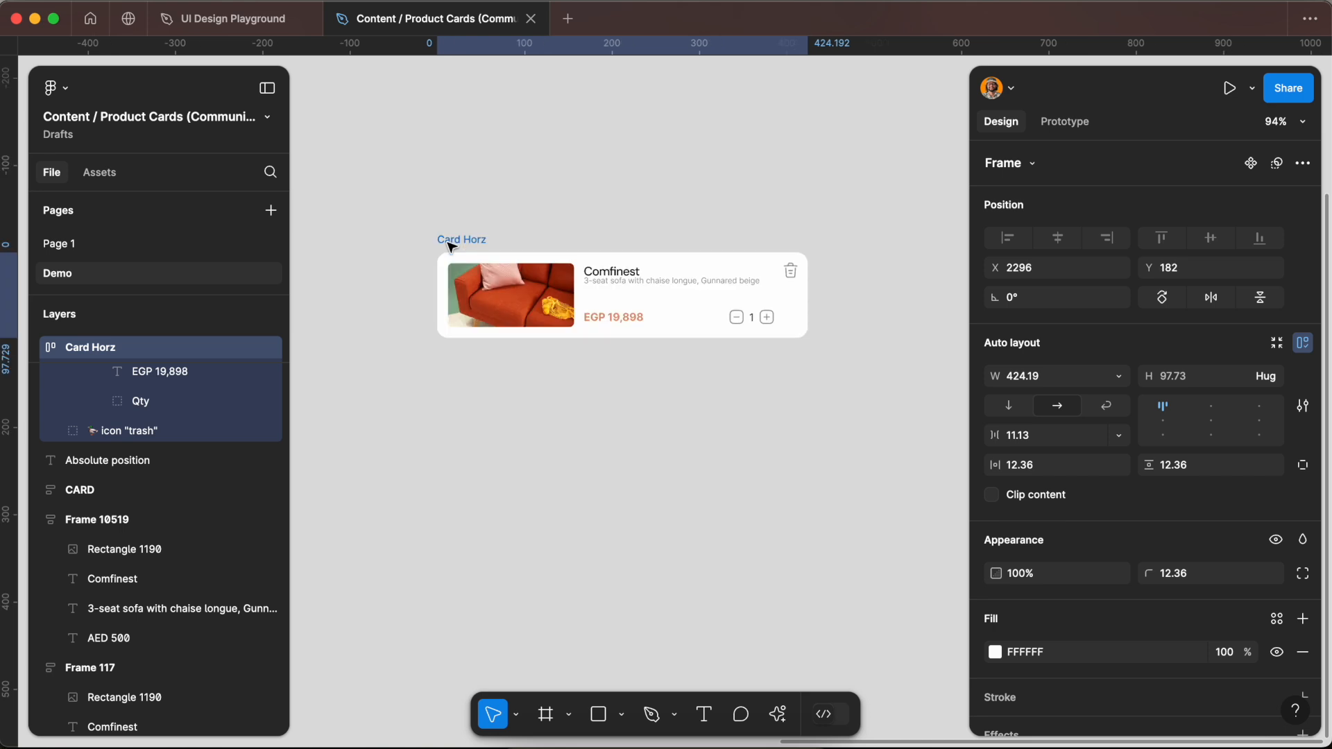
click(660, 295)
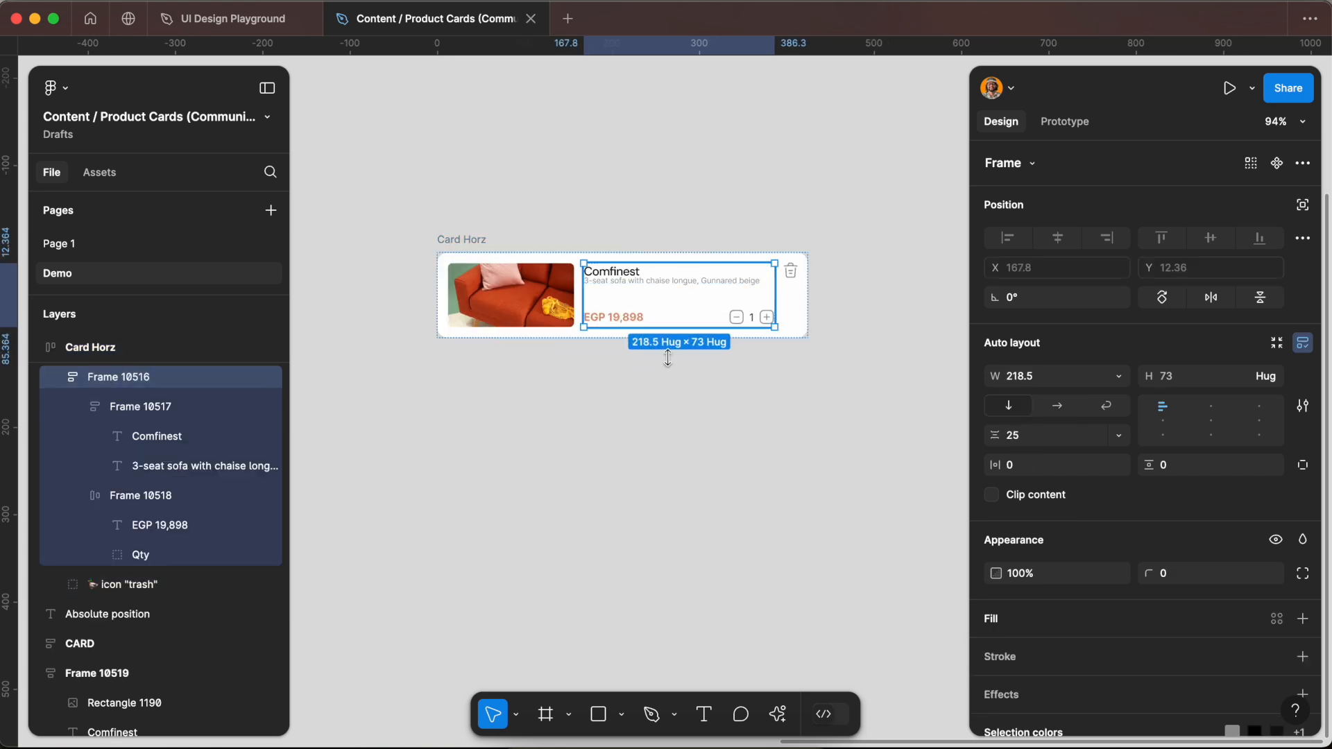
right_click(471, 240)
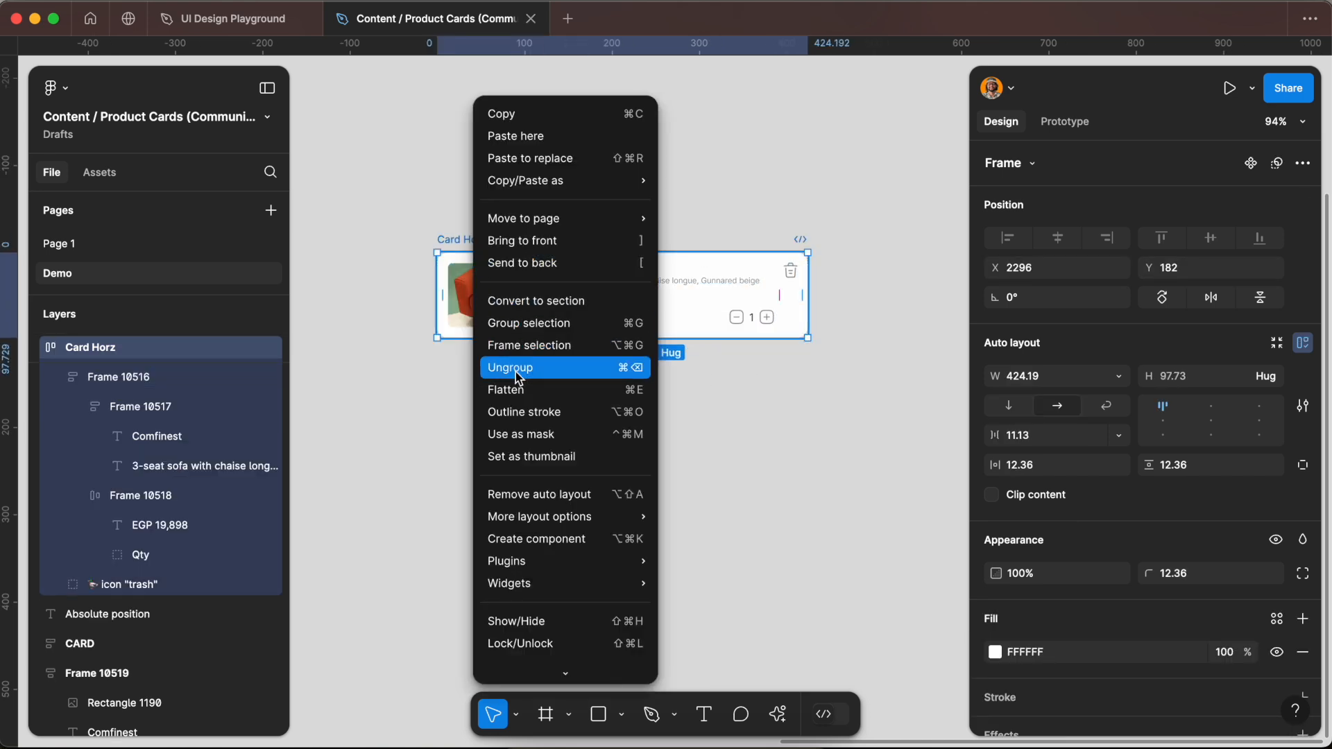
click(456, 413)
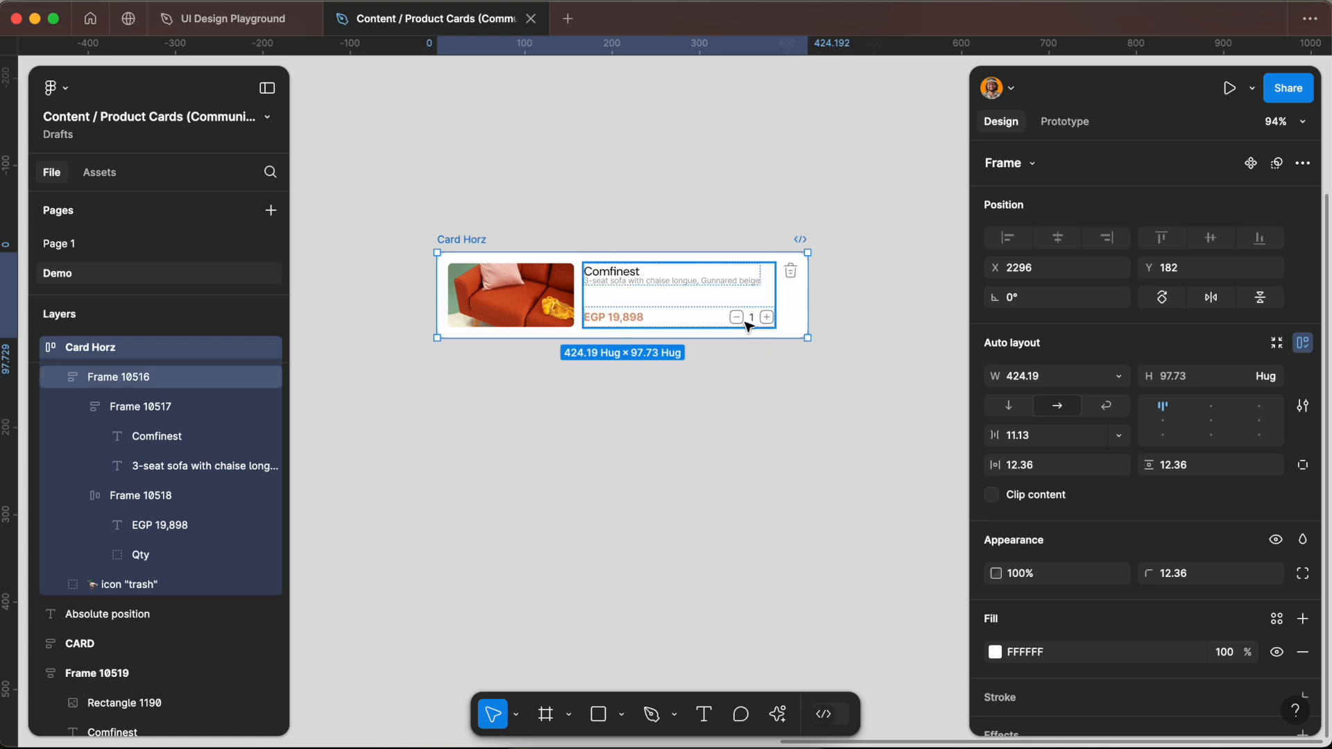
scroll(756, 319, up, 3)
scroll(710, 338, down, 3)
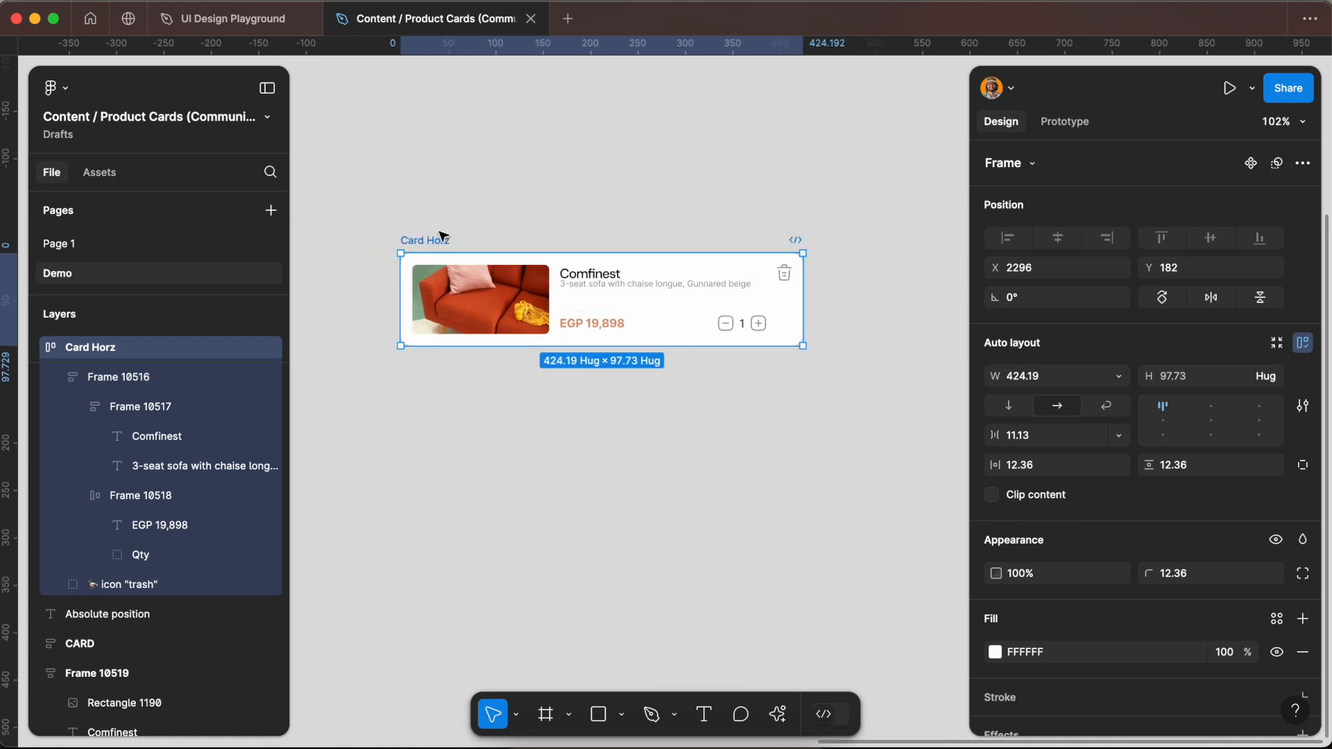
right_click(434, 241)
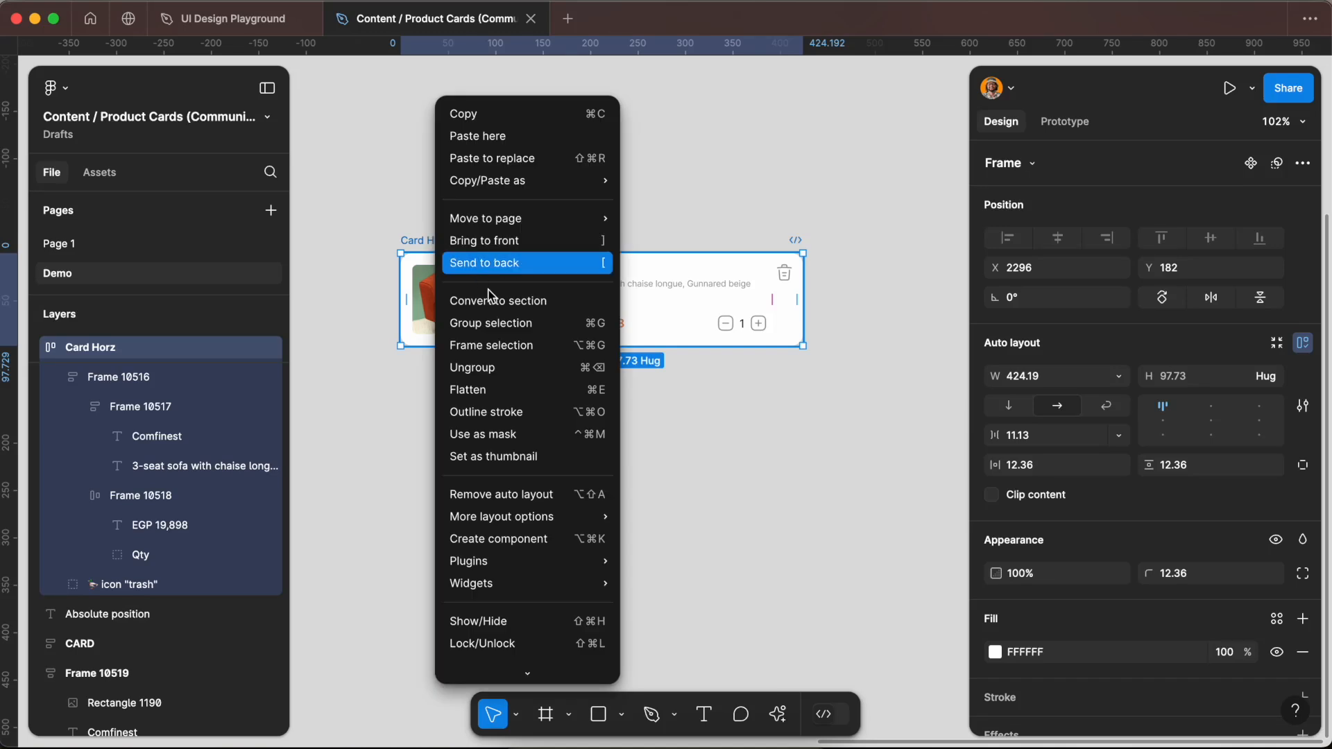
click(511, 369)
click(576, 415)
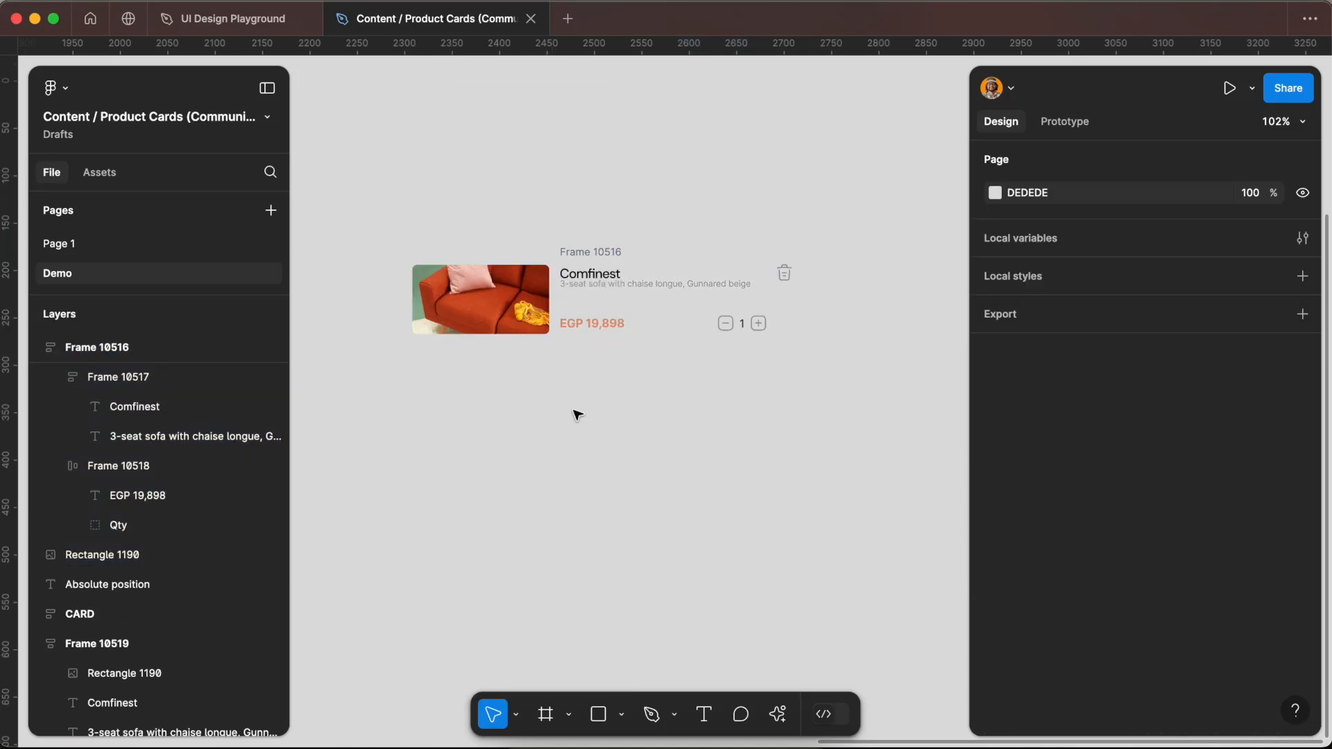
Ungroup Frame 10516, which holds the title and price rows, and move the title frame slightly up.
click(603, 277)
right_click(604, 281)
click(657, 373)
drag(601, 258, 601, 245)
mouse_move(601, 325)
mouse_down()
mouse_move(586, 303)
mouse_move(594, 340)
mouse_up()
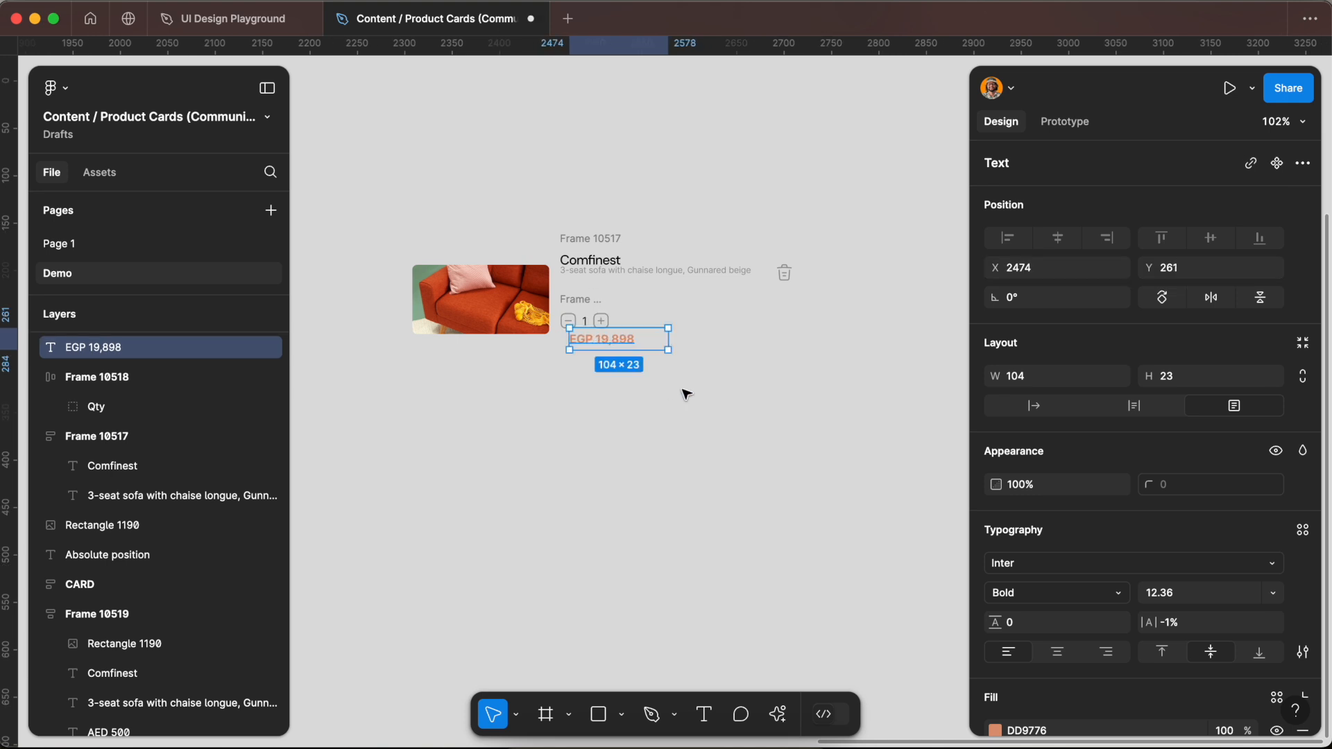
key(super+z)
click(696, 412)
Apply a suggested auto layout to the sofa image, title frame, price frame and trash icon of the horizontal card together.
drag(392, 196, 814, 474)
right_click(538, 304)
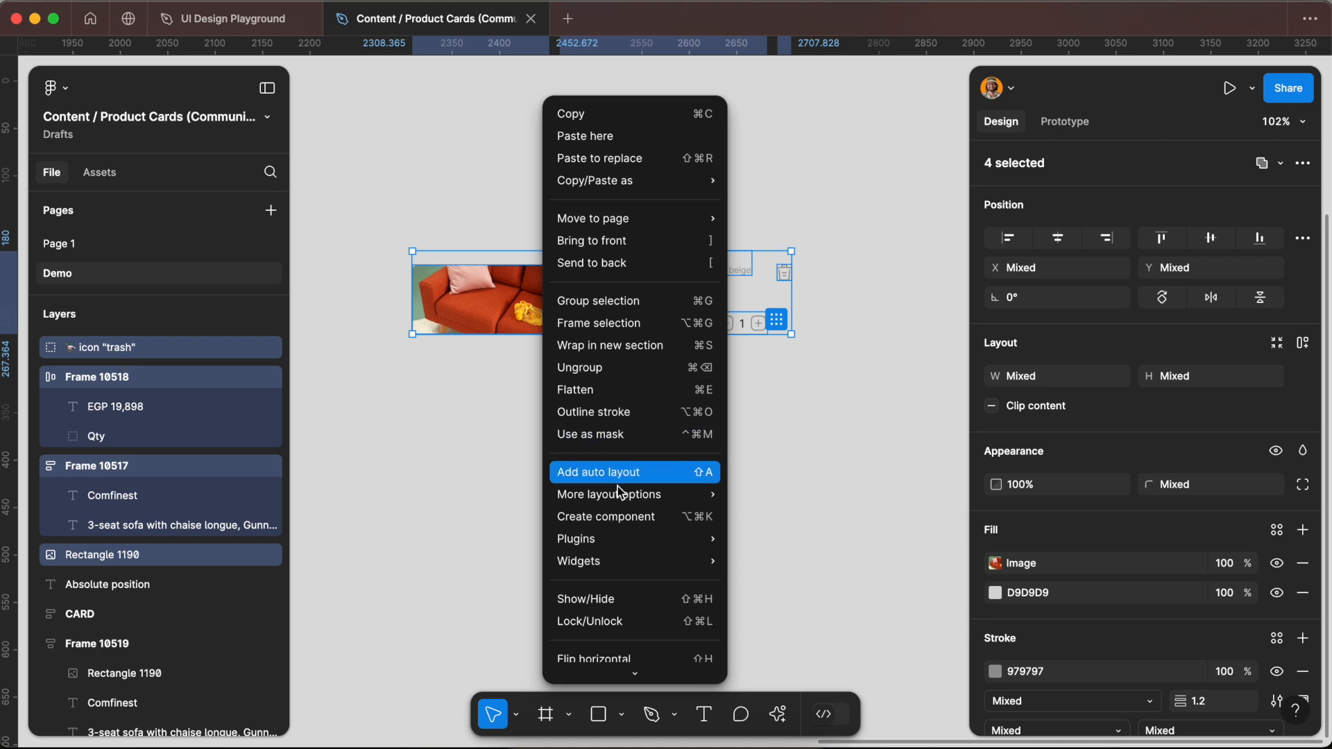
mouse_move(622, 495)
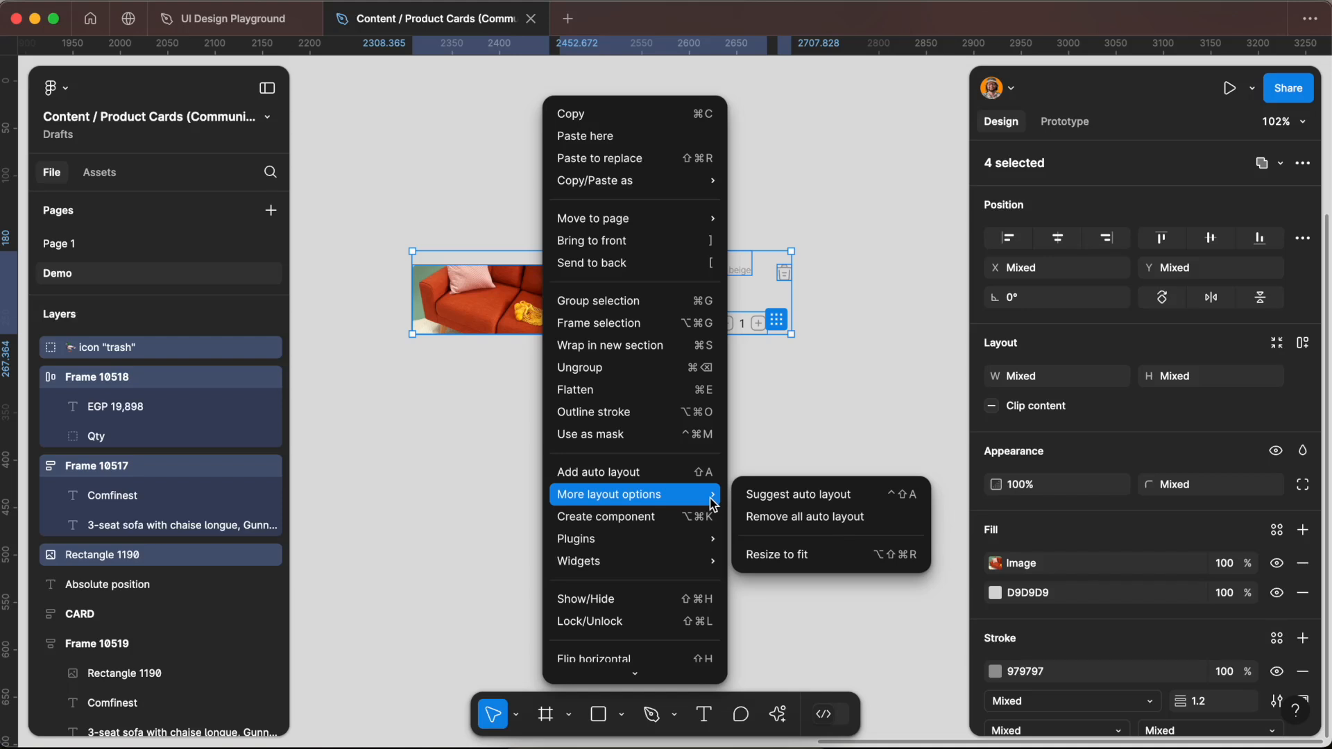
click(755, 498)
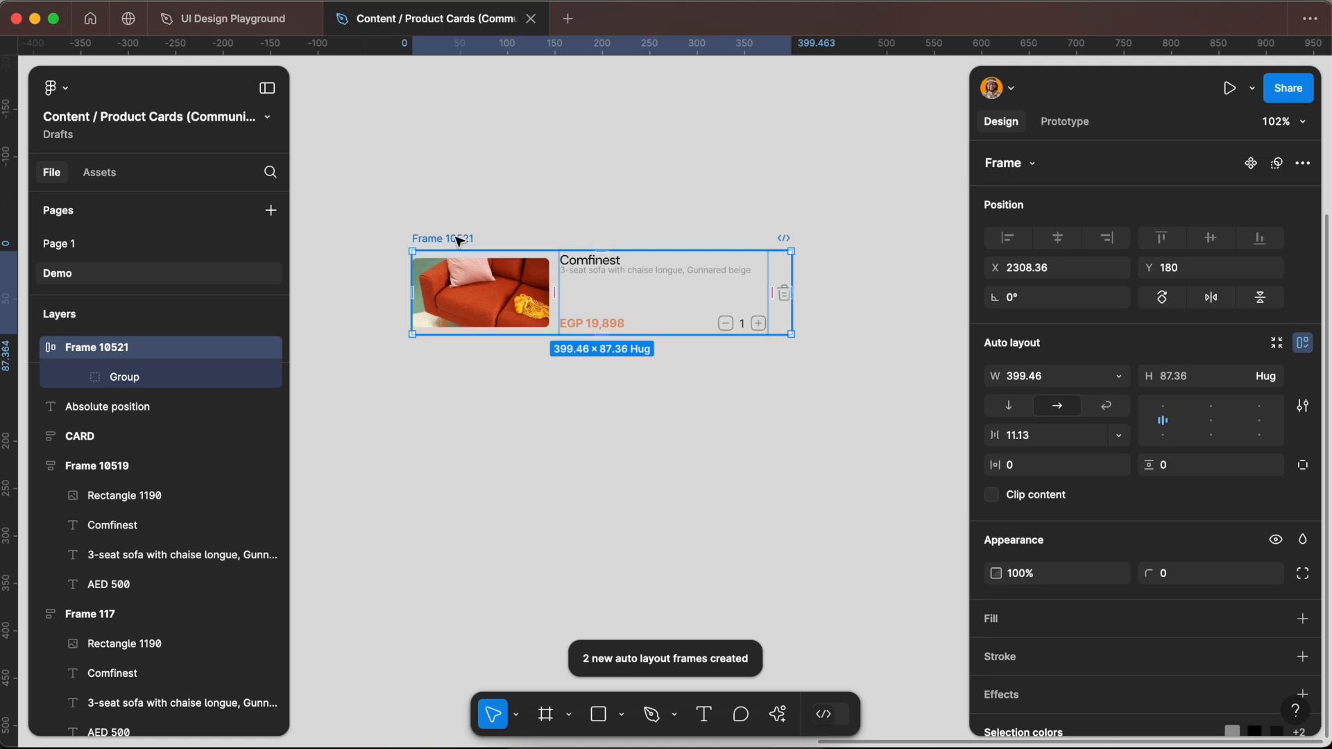
Resize the horizontal card frame to 400 wide and open the width sizing options of its inner title-and-price frame.
mouse_move(792, 288)
mouse_down()
mouse_move(873, 288)
mouse_move(766, 282)
mouse_move(837, 286)
mouse_move(778, 287)
mouse_move(792, 286)
mouse_up()
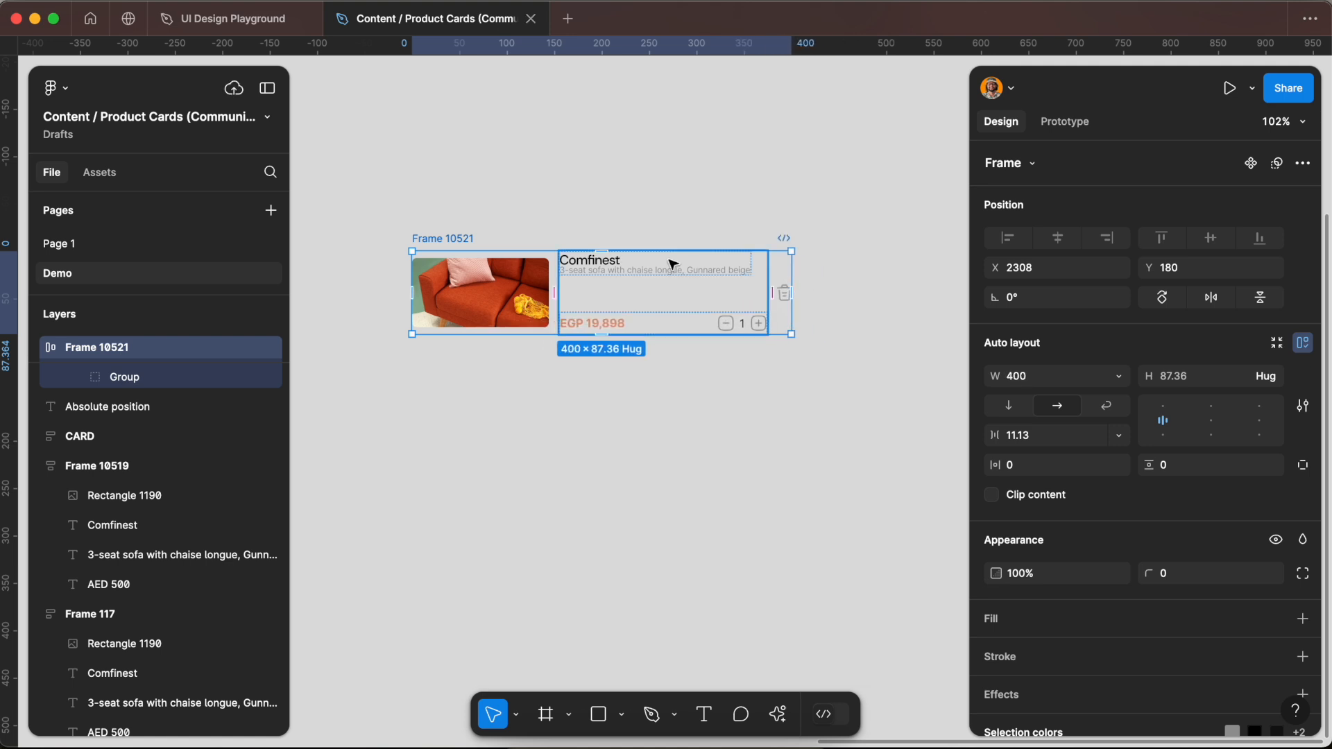
click(665, 270)
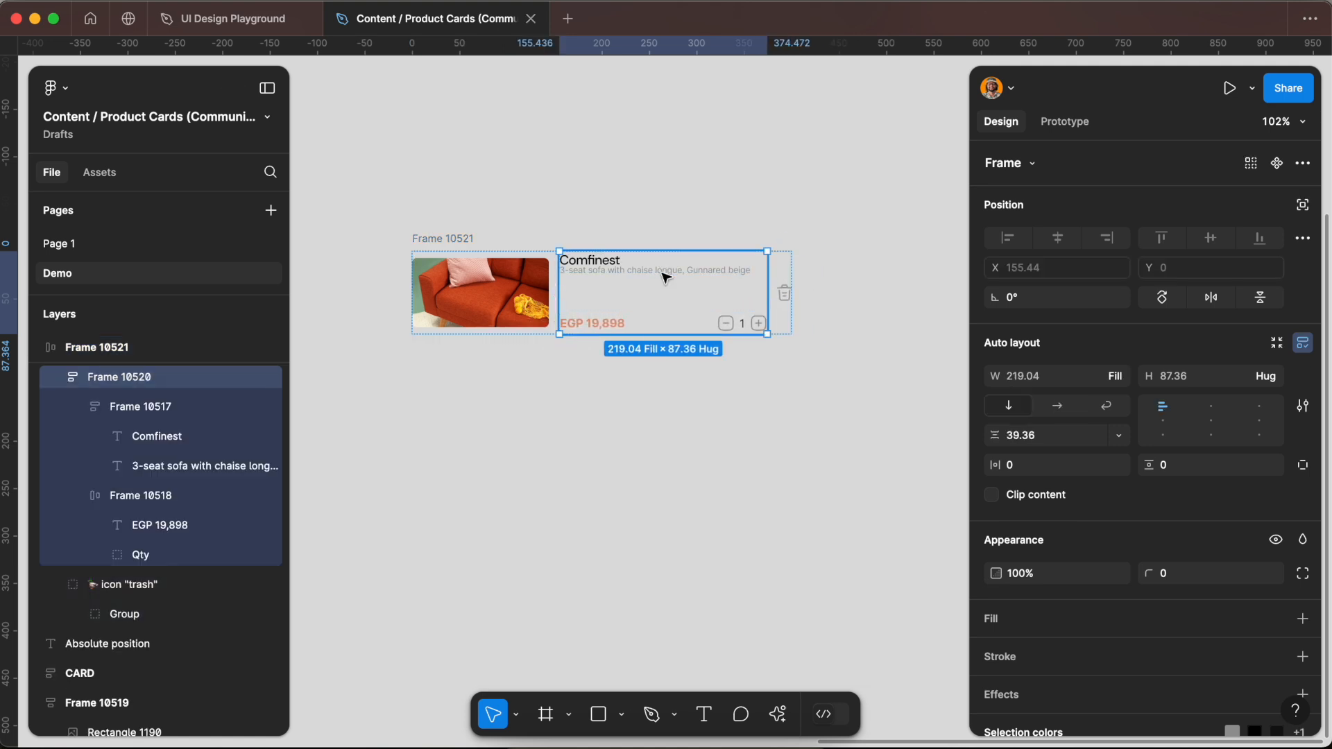
click(1117, 378)
click(859, 365)
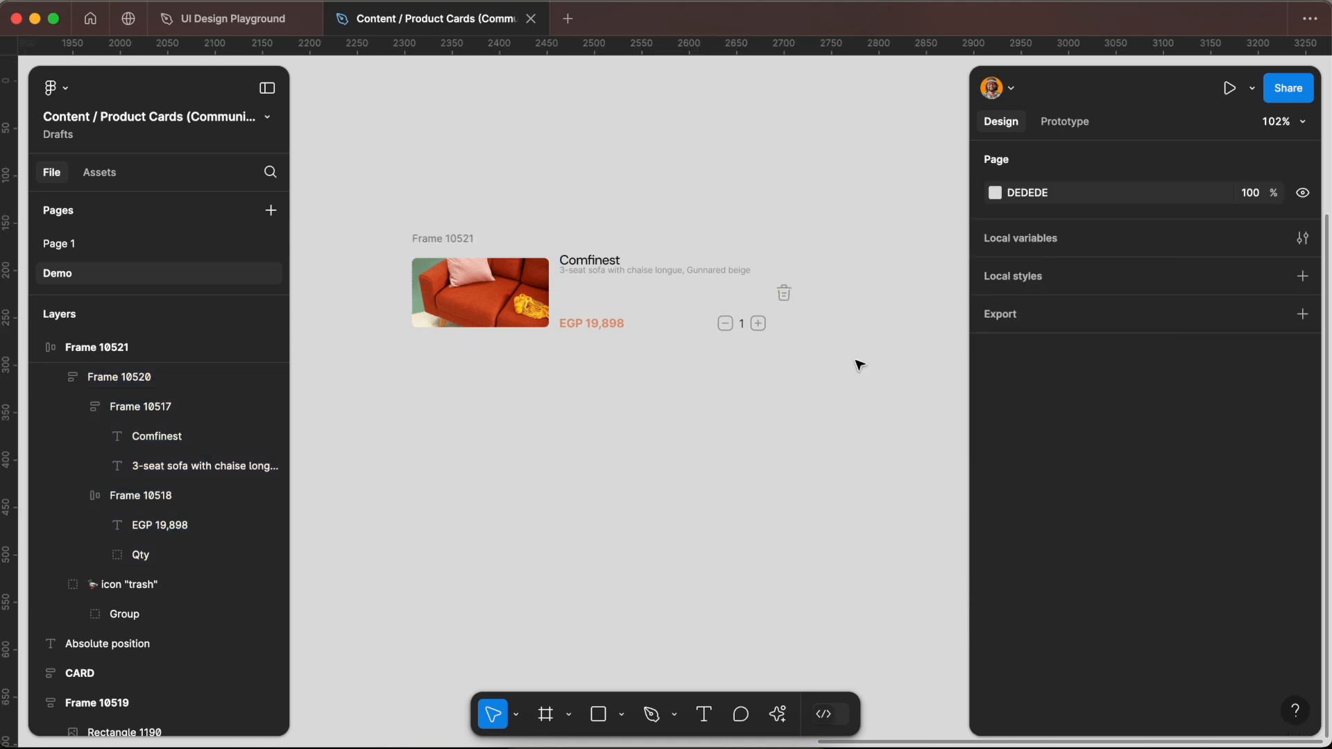
Widen the horizontal card frame to about 409 and add a white FFFFFF fill to it.
click(469, 238)
drag(878, 304, 799, 310)
click(1303, 618)
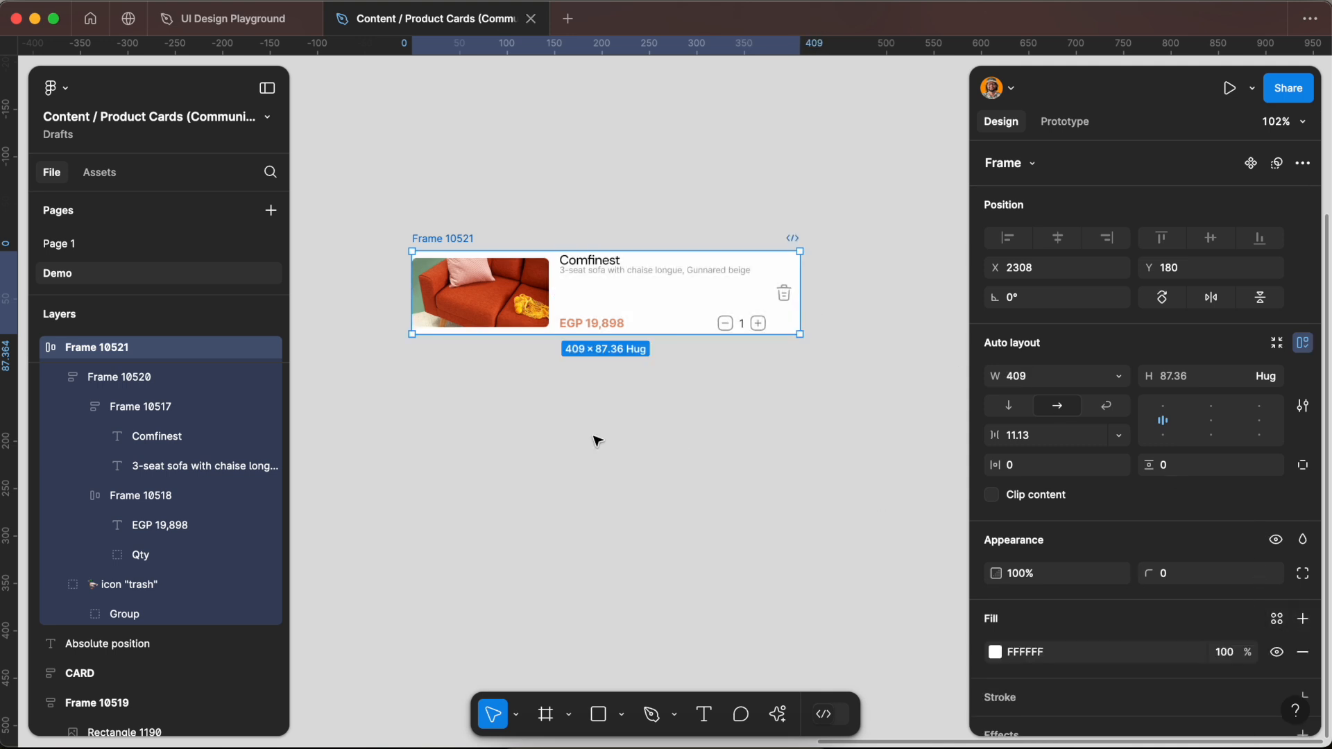
Set the horizontal card's padding to 12 on all sides and its width to Hug contents.
click(1037, 472)
text(12)
key(Return)
scroll(770, 423, left, 3)
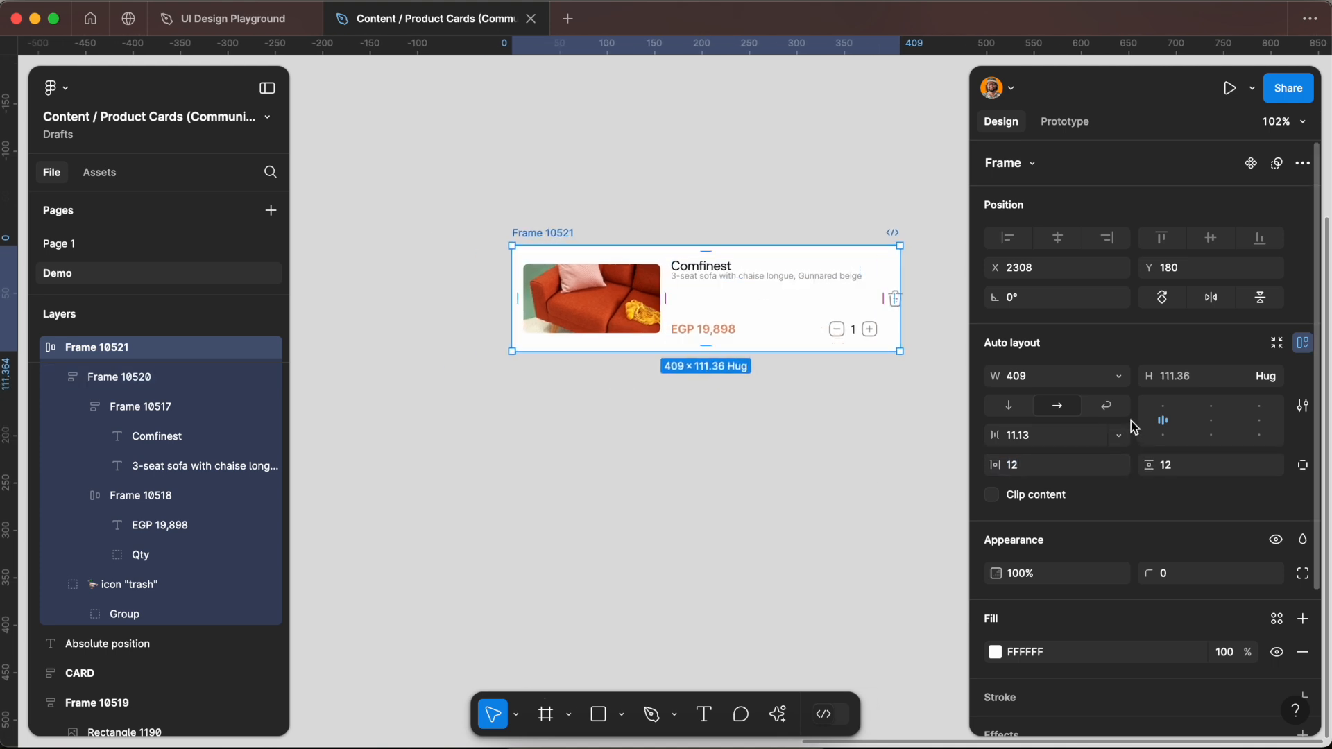
click(1118, 376)
click(1048, 404)
click(791, 414)
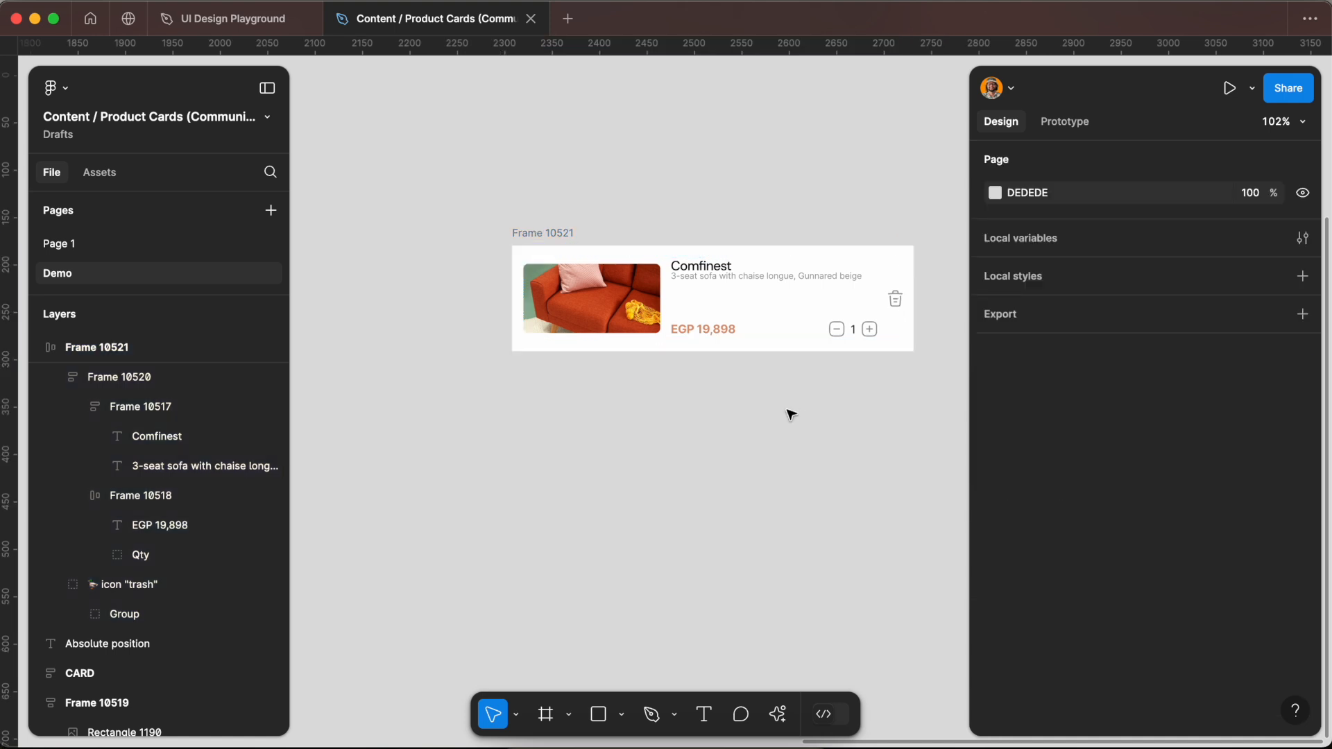
Move the vertical Comfinest card, Frame 117, to a free area of the canvas at about X 1767, Y 391.
scroll(790, 414, left, 15)
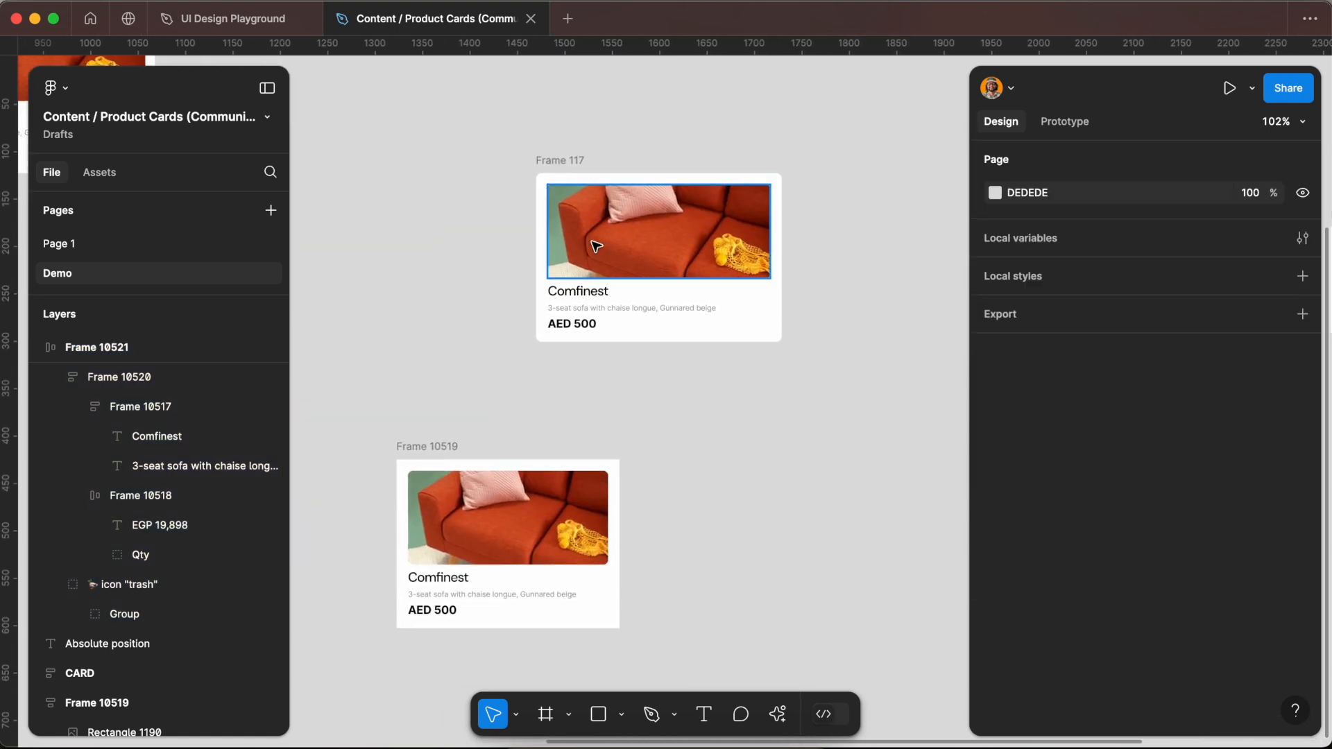
ctrl+scroll(597, 245, up, 5)
scroll(596, 250, right, 2)
click(593, 244)
drag(455, 160, 535, 252)
scroll(636, 268, right, 4)
scroll(555, 278, down, 3)
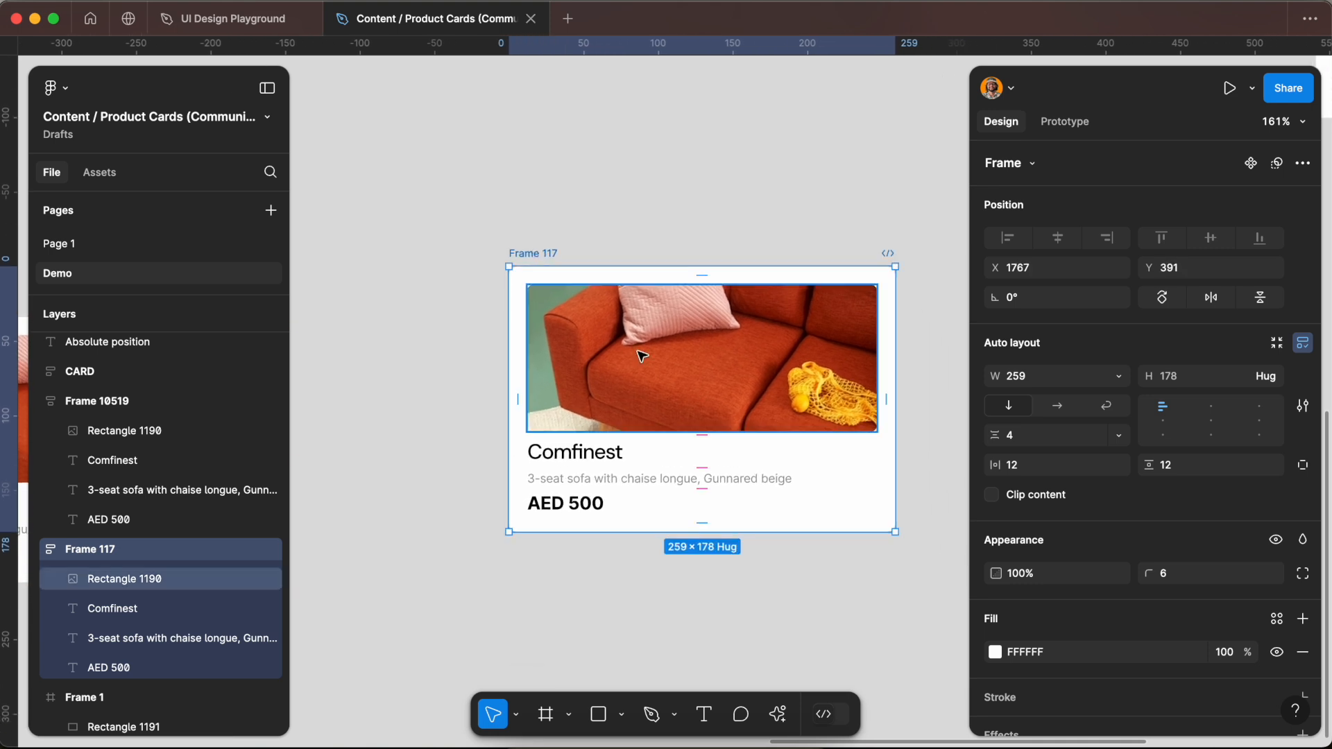
ctrl+scroll(672, 375, up, 3)
scroll(673, 375, right, 3)
scroll(673, 375, down, 2)
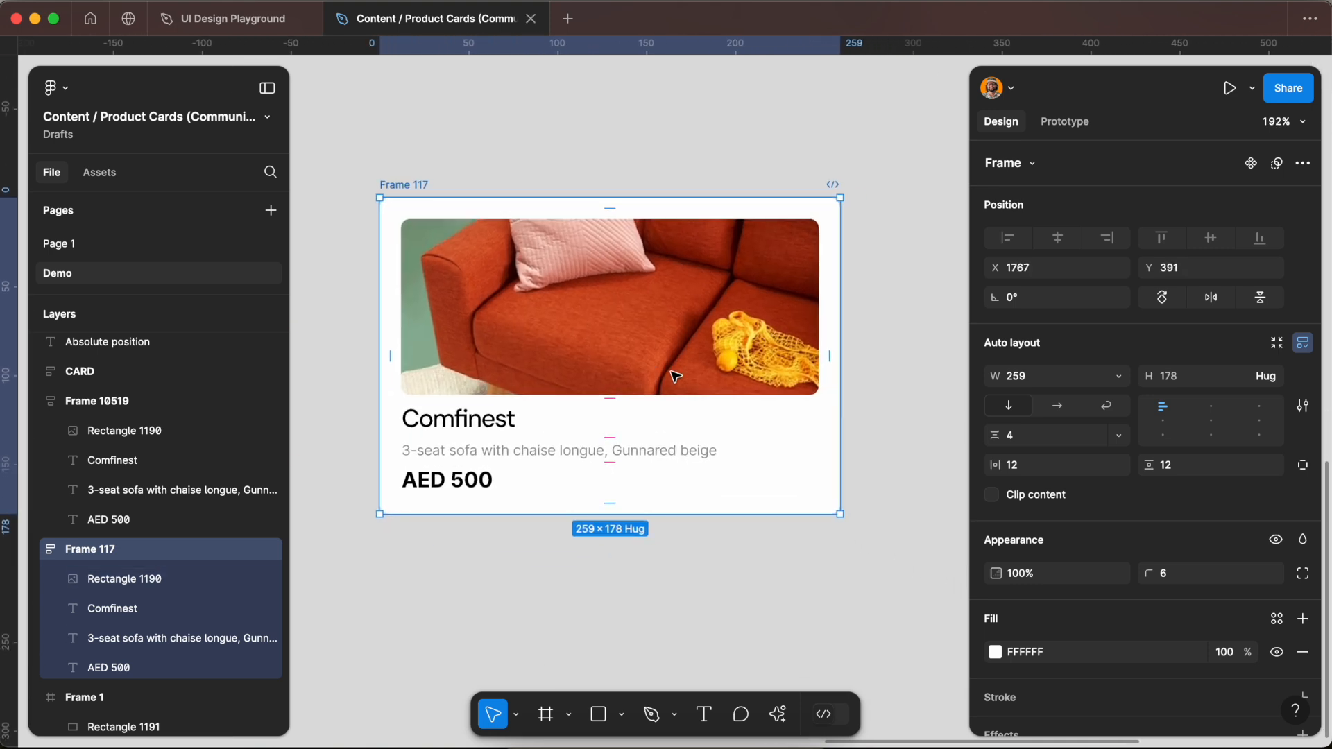
scroll(675, 375, down, 1)
click(671, 604)
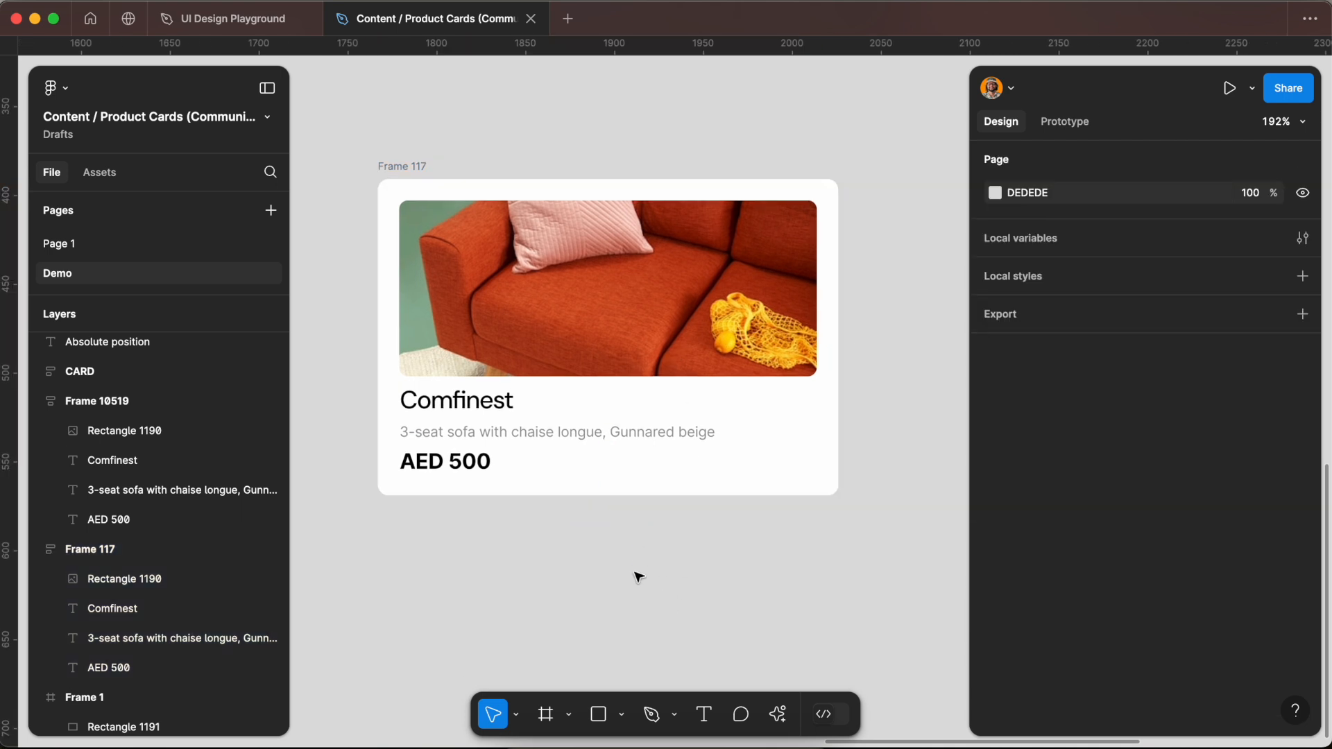
scroll(638, 578, up, 1)
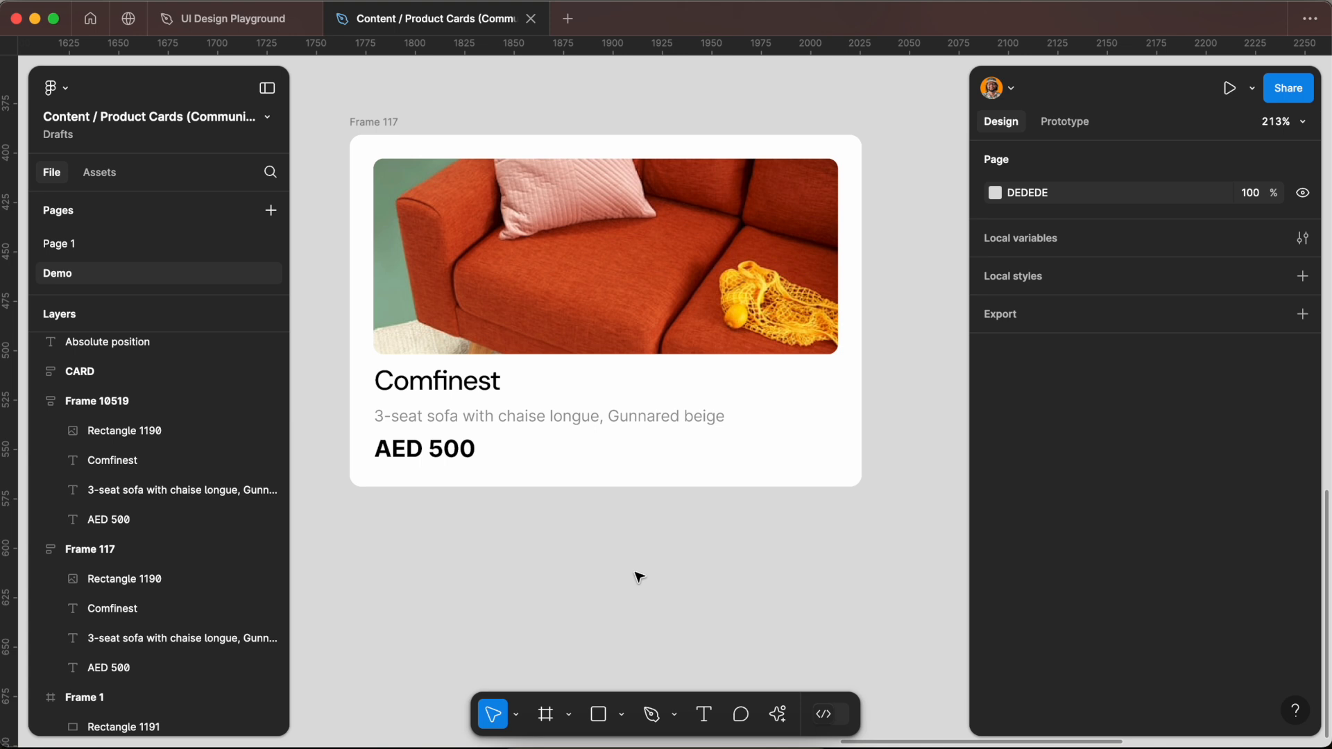
Draw a circle about 10 × 10 below the card and fill it with white FFFFFF.
key(o)
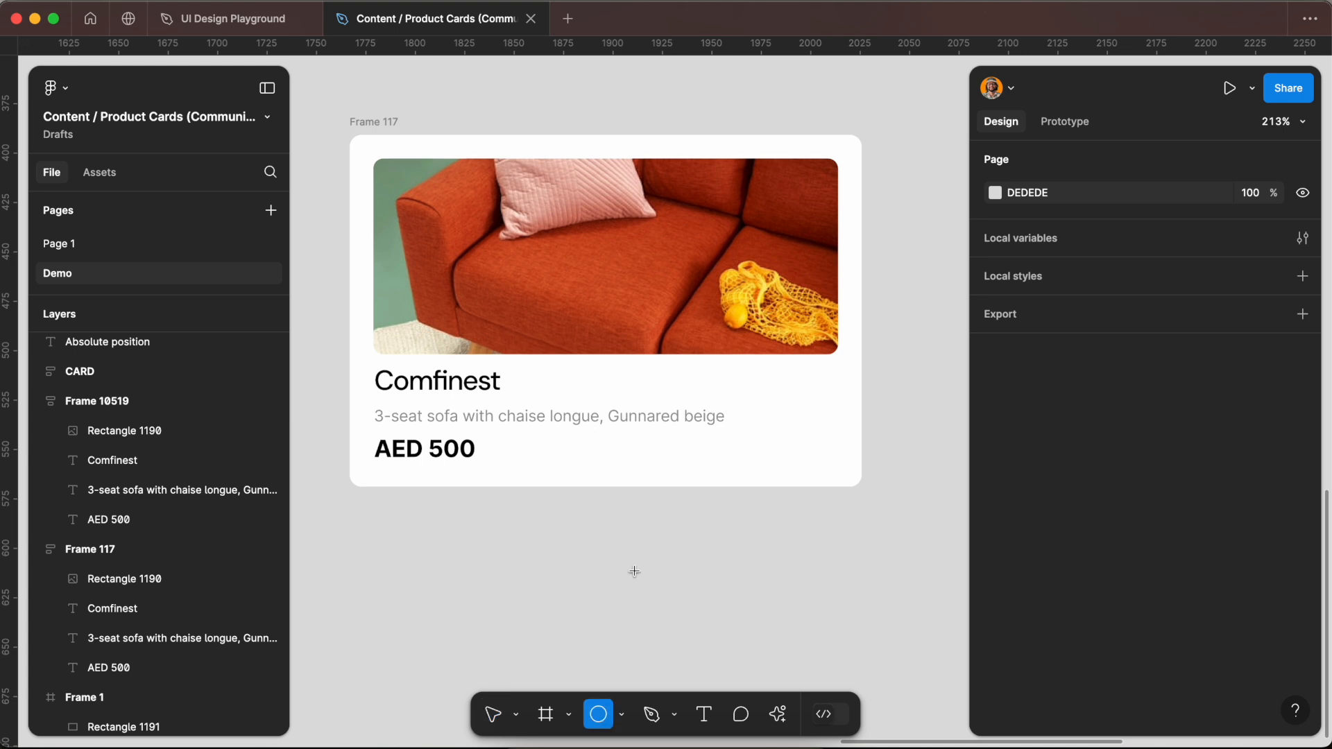
scroll(633, 571, up, 1)
drag(615, 517, 638, 539)
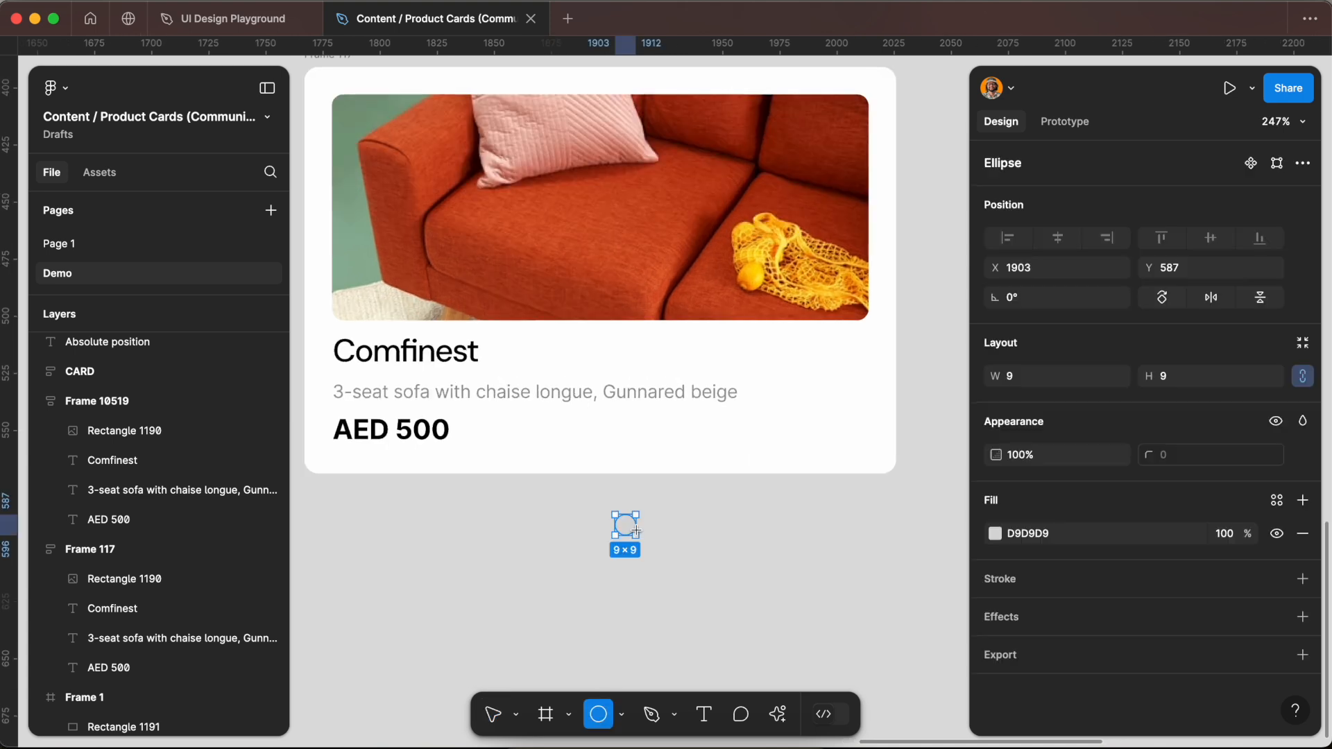
click(996, 537)
drag(748, 310, 634, 233)
click(665, 533)
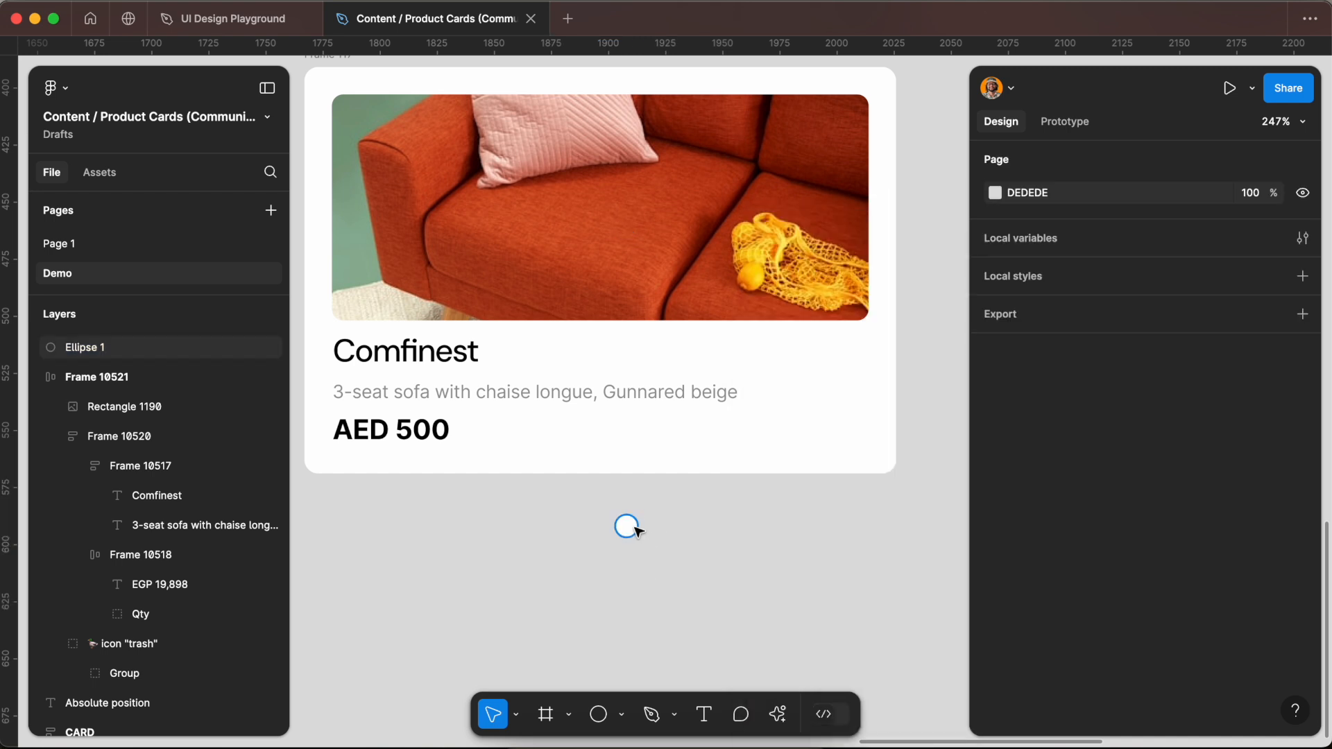
Wrap the small white circle in an auto layout frame and duplicate it inside to make a row of three dots.
click(637, 532)
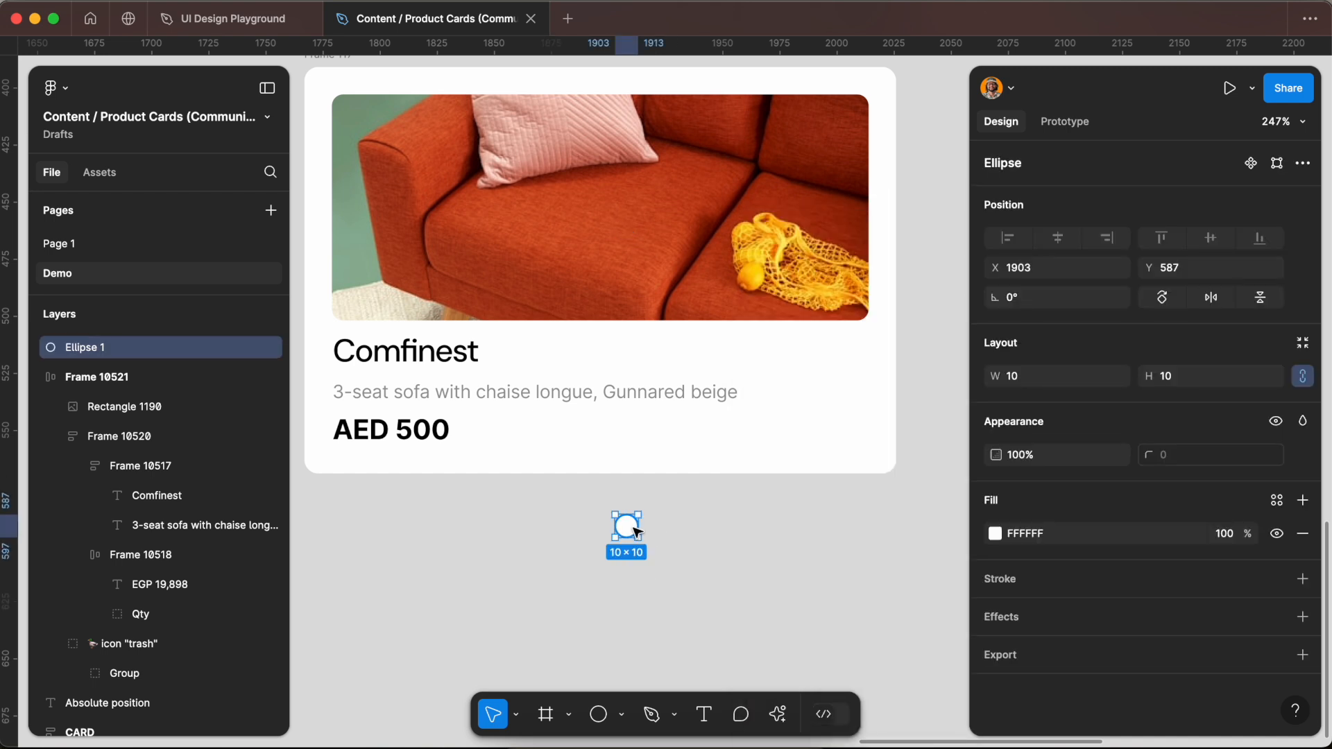
key(shift+a)
double_click(637, 532)
key(ctrl+d)
key(ctrl+d)
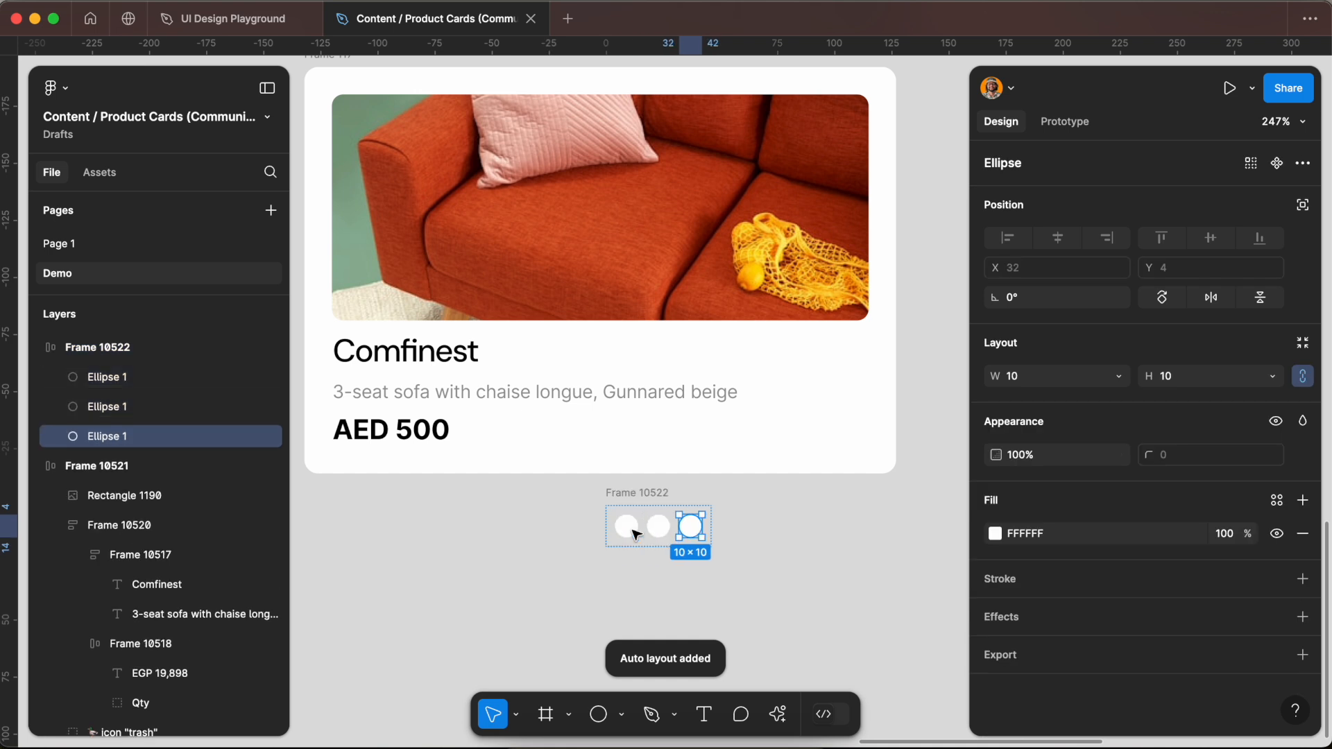
Set the three-dot frame's horizontal and vertical padding to 0.
drag(694, 592, 771, 523)
click(1030, 470)
text(0)
key(Return)
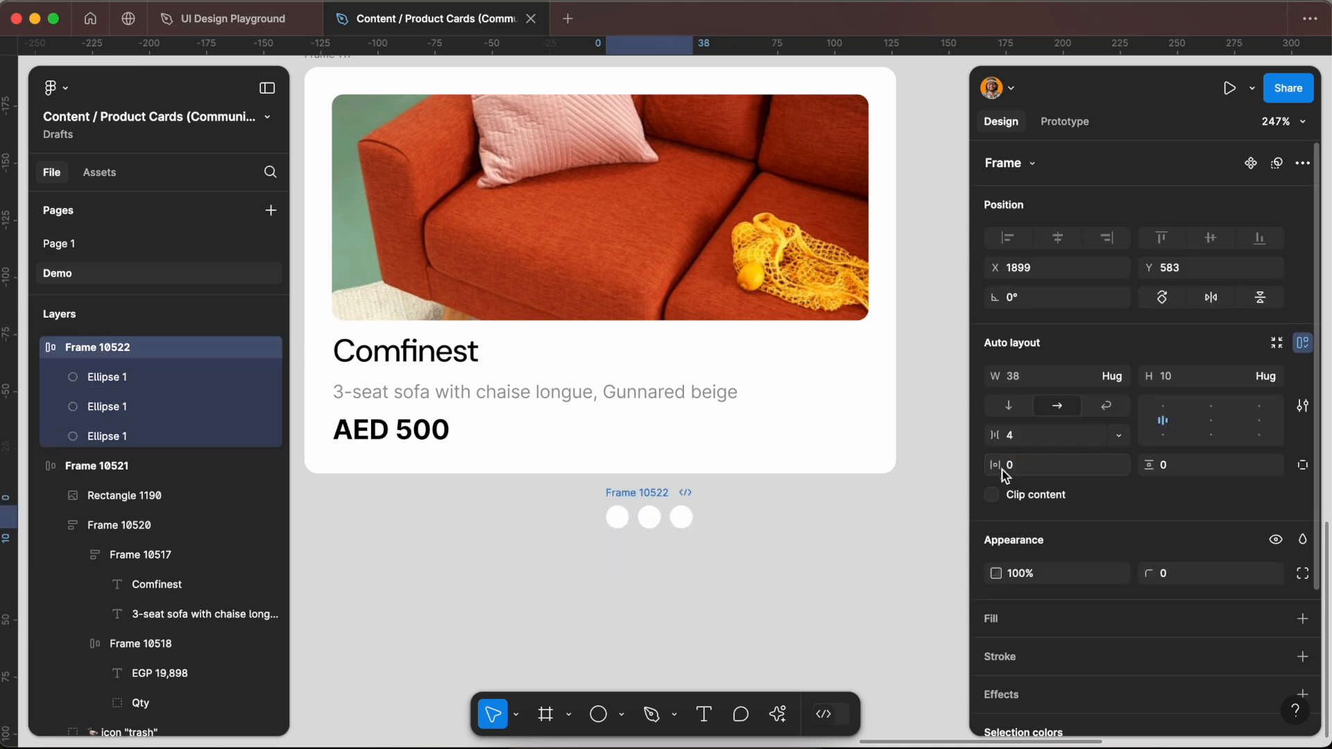
Move the three-dot frame into Frame 117's auto layout, between the sofa image and the Comfinest title.
click(817, 550)
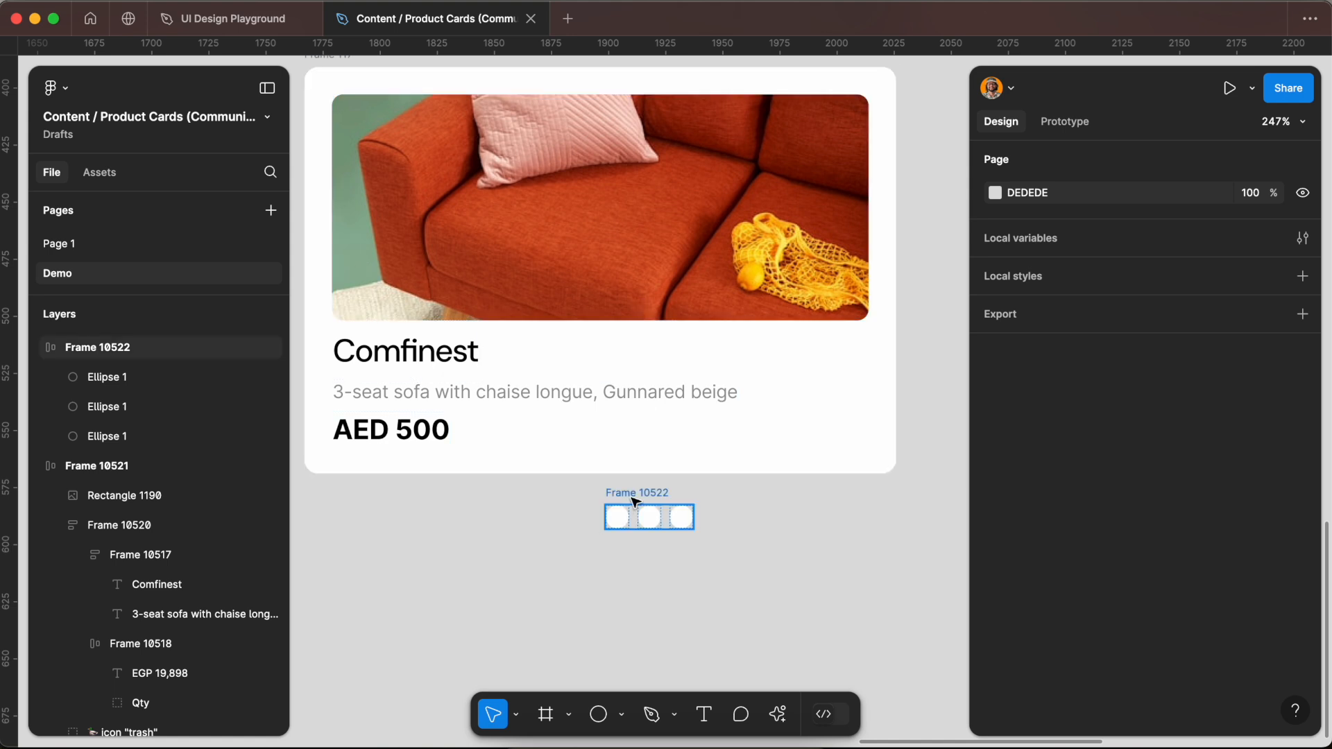
drag(636, 501, 587, 535)
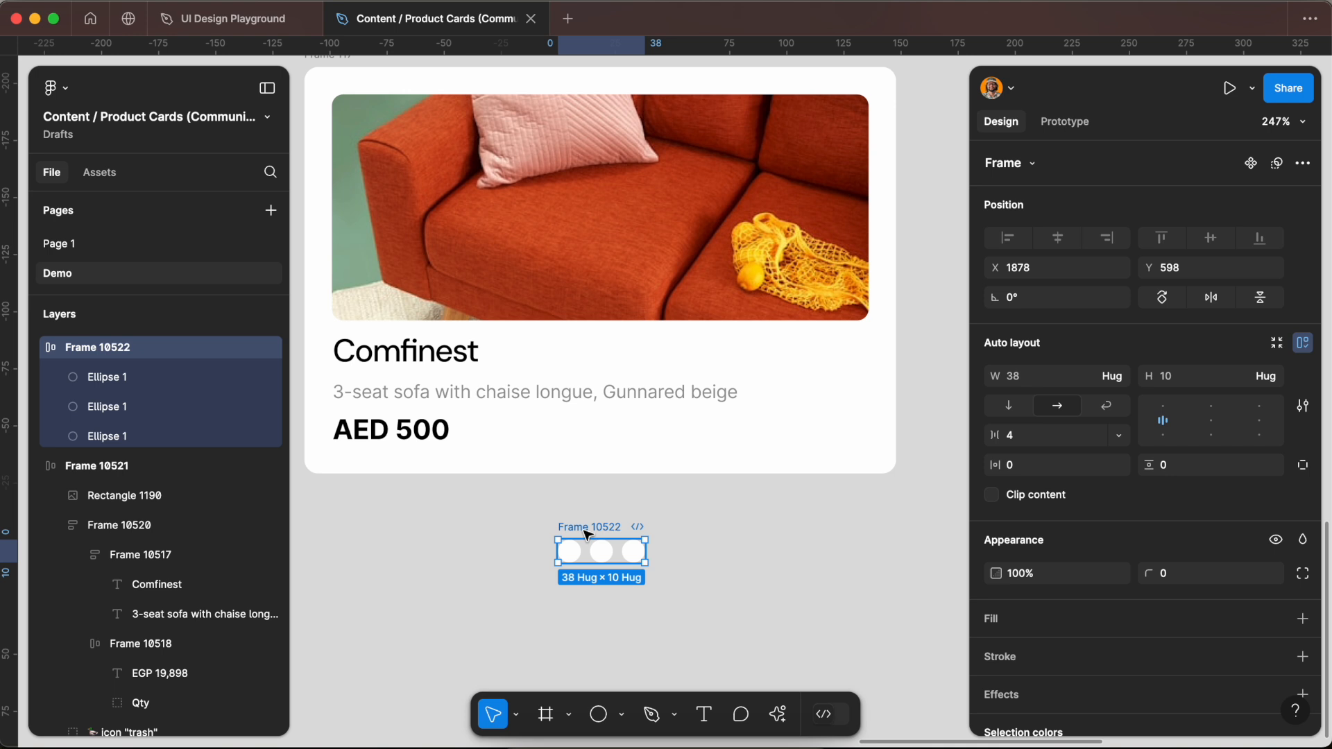
drag(587, 534, 553, 354)
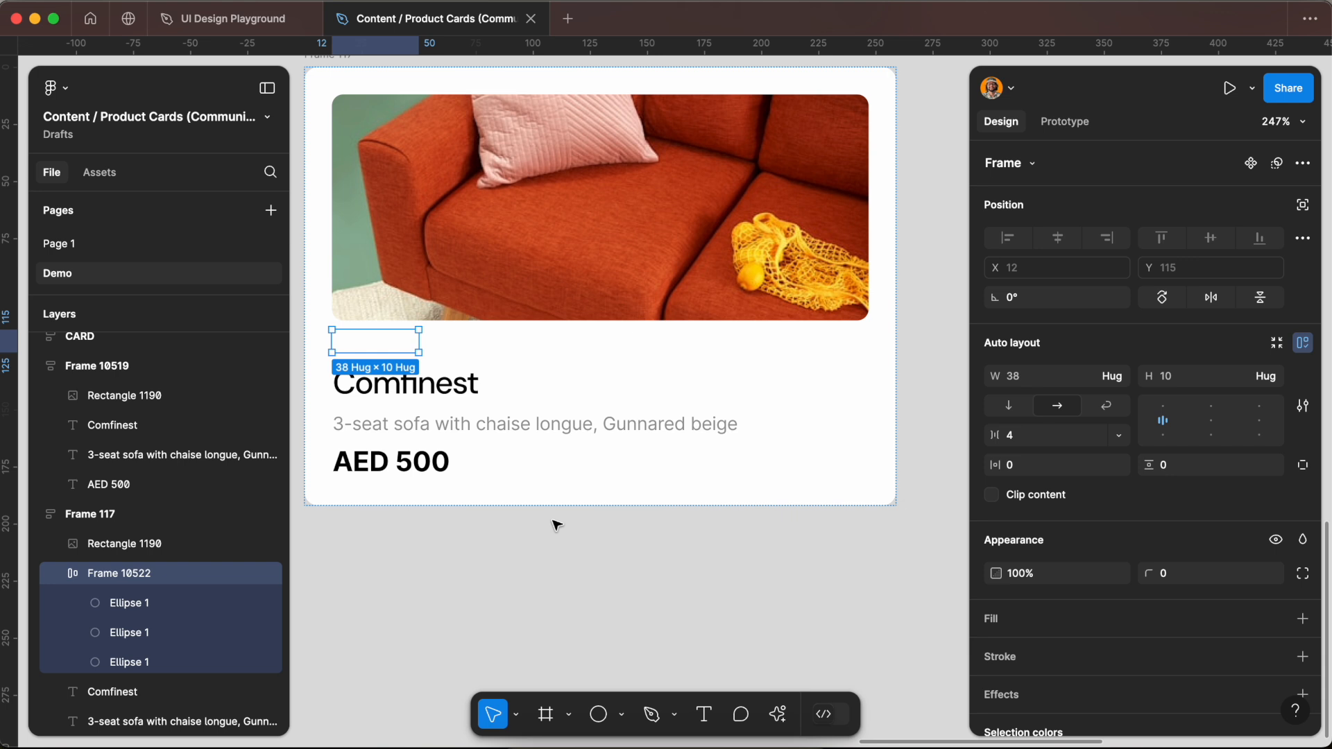
Give the three-dot frame absolute position and place it over the sofa image's lower edge at about X 105, Y 98.
drag(382, 345, 574, 286)
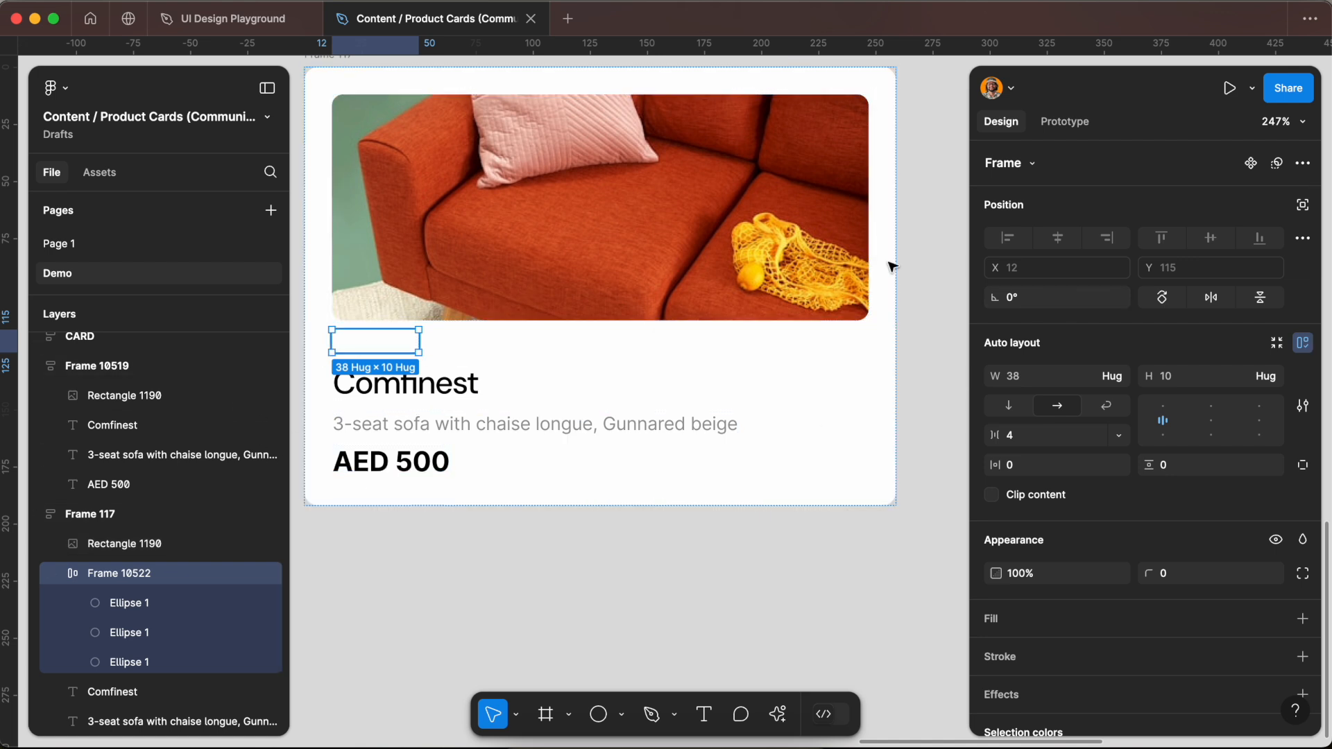
click(1304, 206)
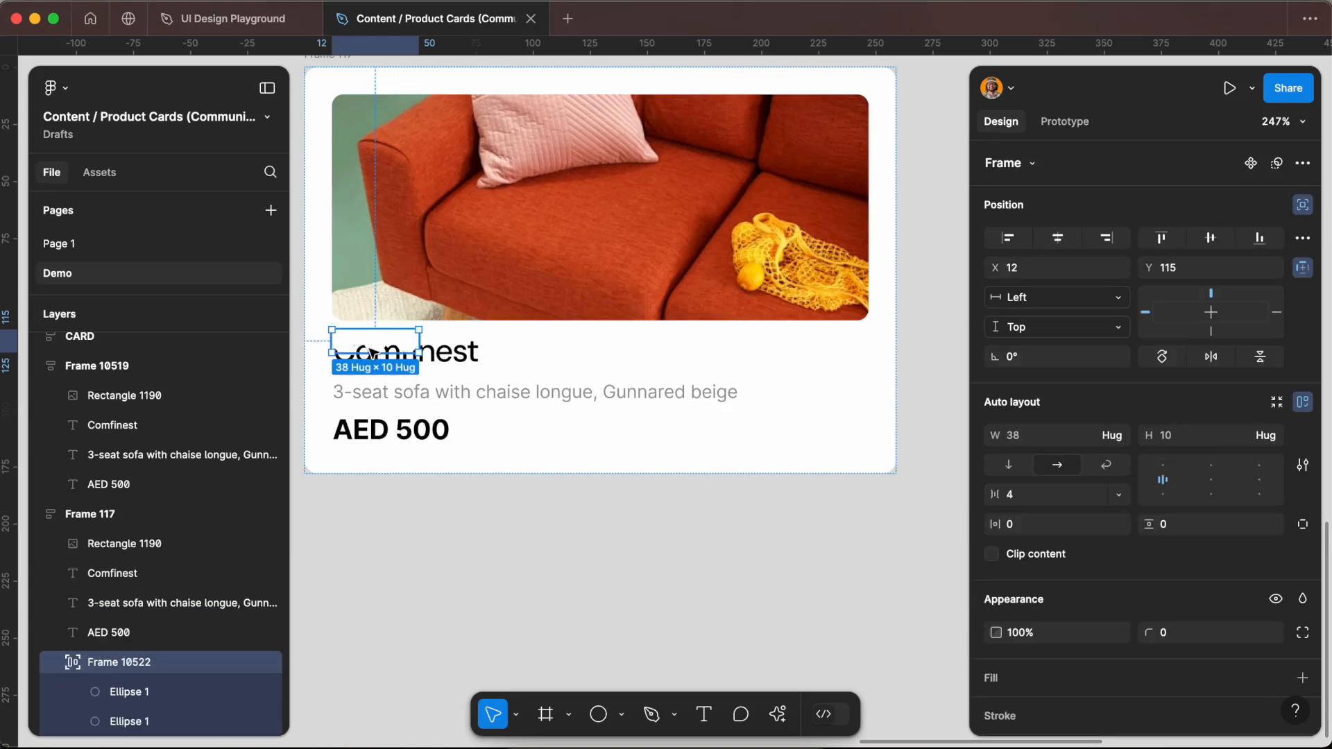
drag(372, 351, 601, 307)
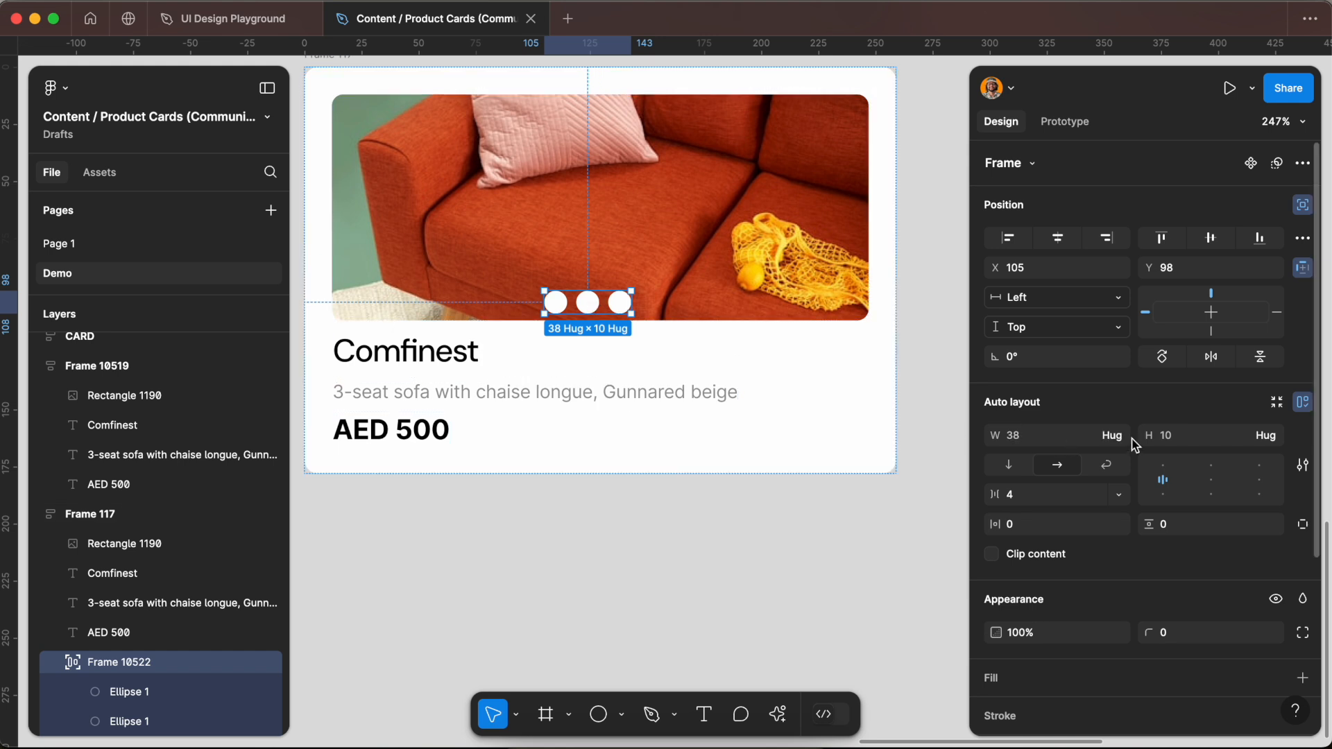
Set the three-dot frame's horizontal constraint to Center and its vertical constraint to Bottom.
click(1074, 303)
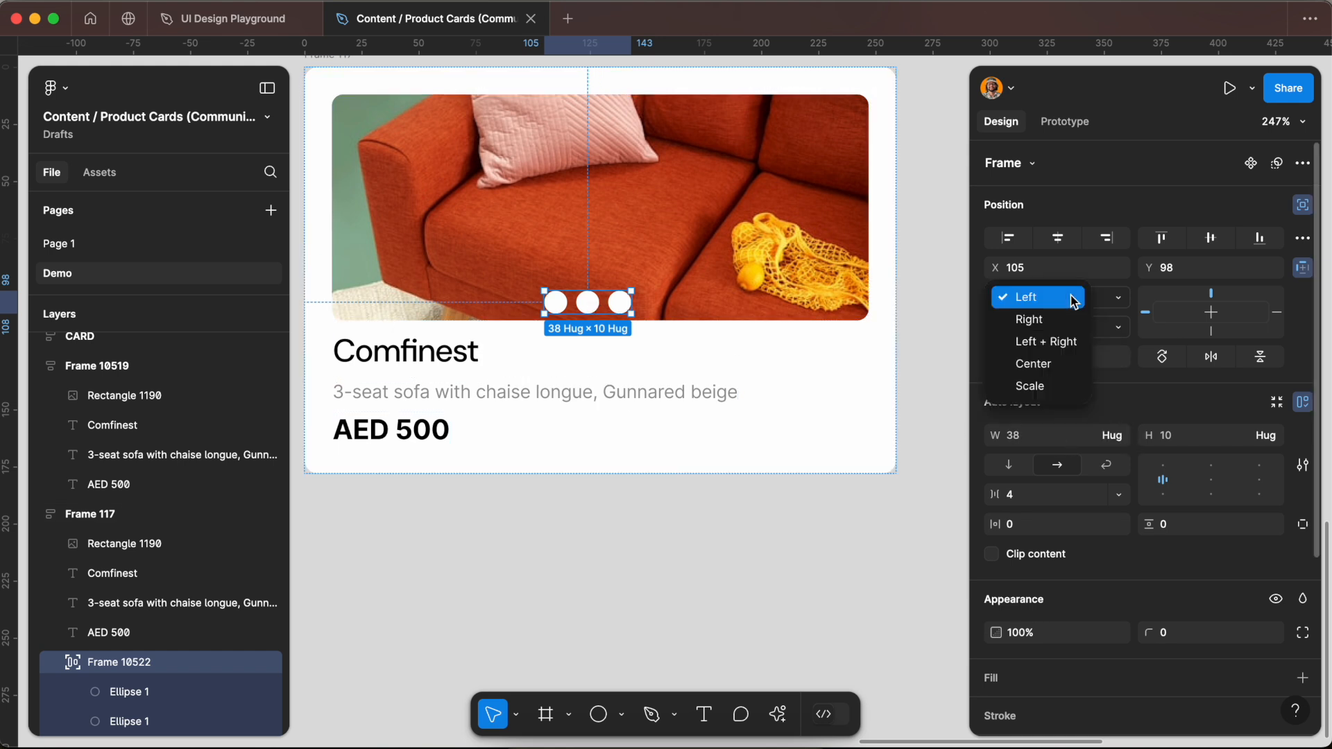
click(1048, 363)
click(1050, 331)
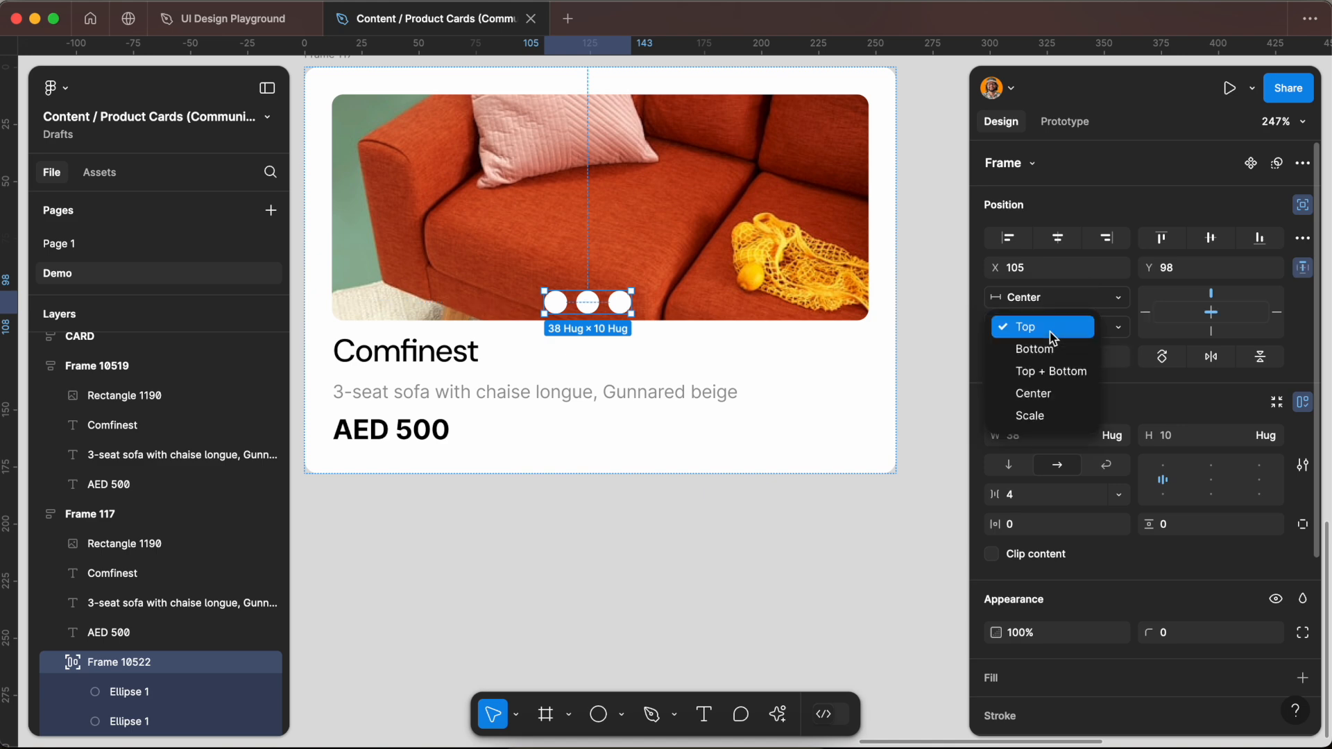
click(1051, 349)
Widen Frame 117 to about 341 to test the dots' constraints.
scroll(670, 437, down, 5)
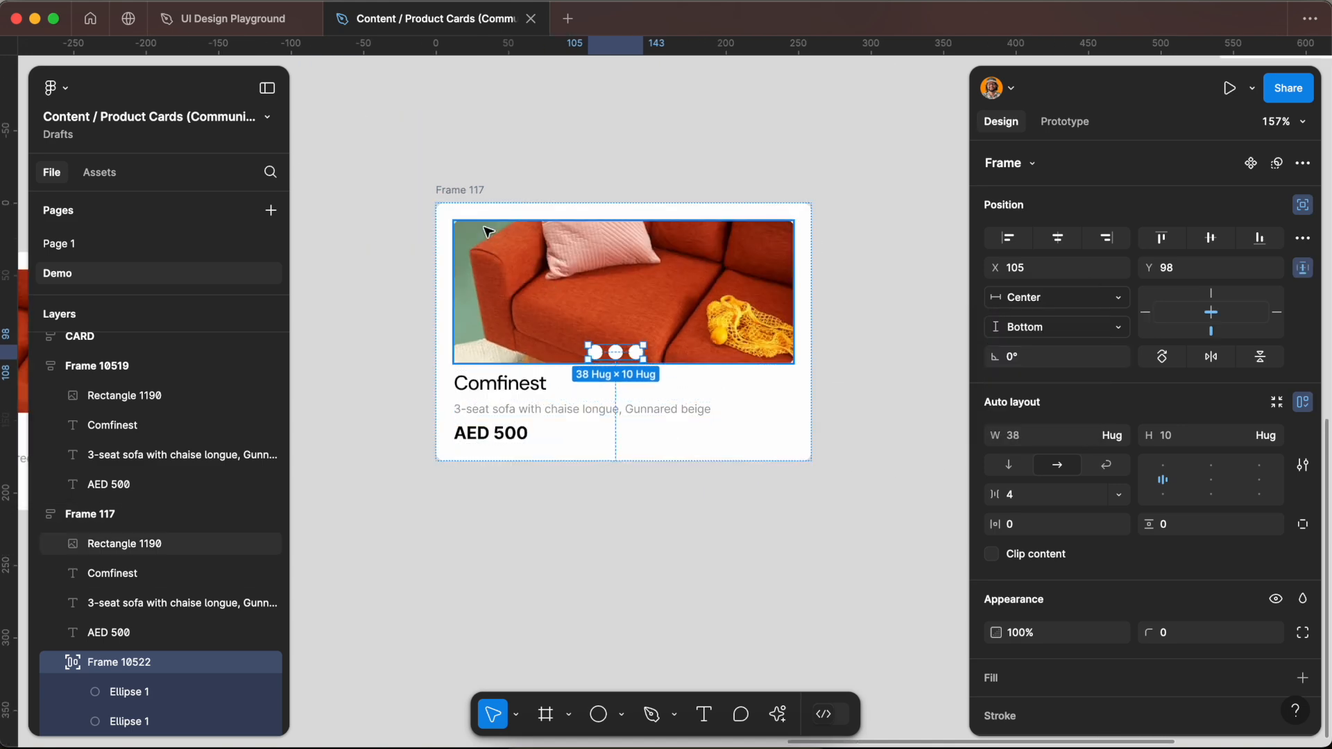
key(Escape)
drag(811, 322, 930, 345)
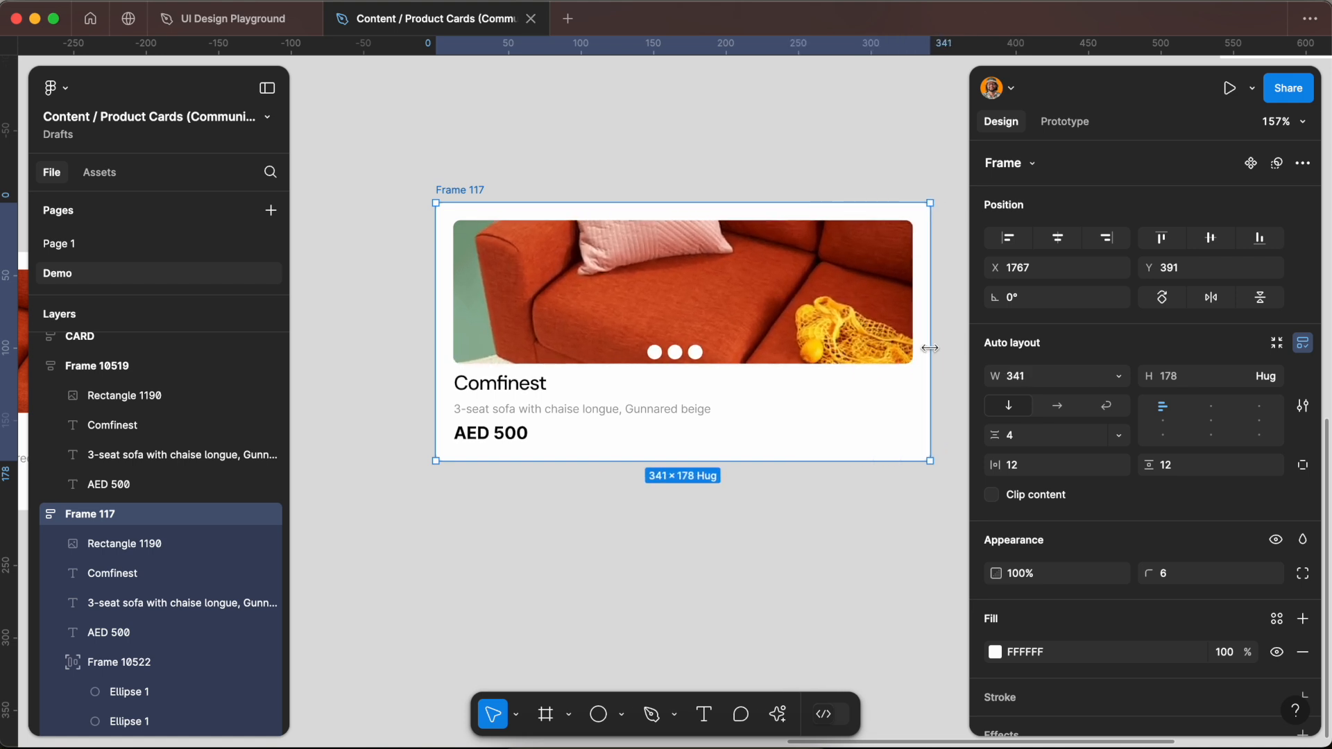
Change the three-dot frame's horizontal constraint to Right and narrow Frame 117 to about 284 to test it.
click(695, 344)
click(1089, 300)
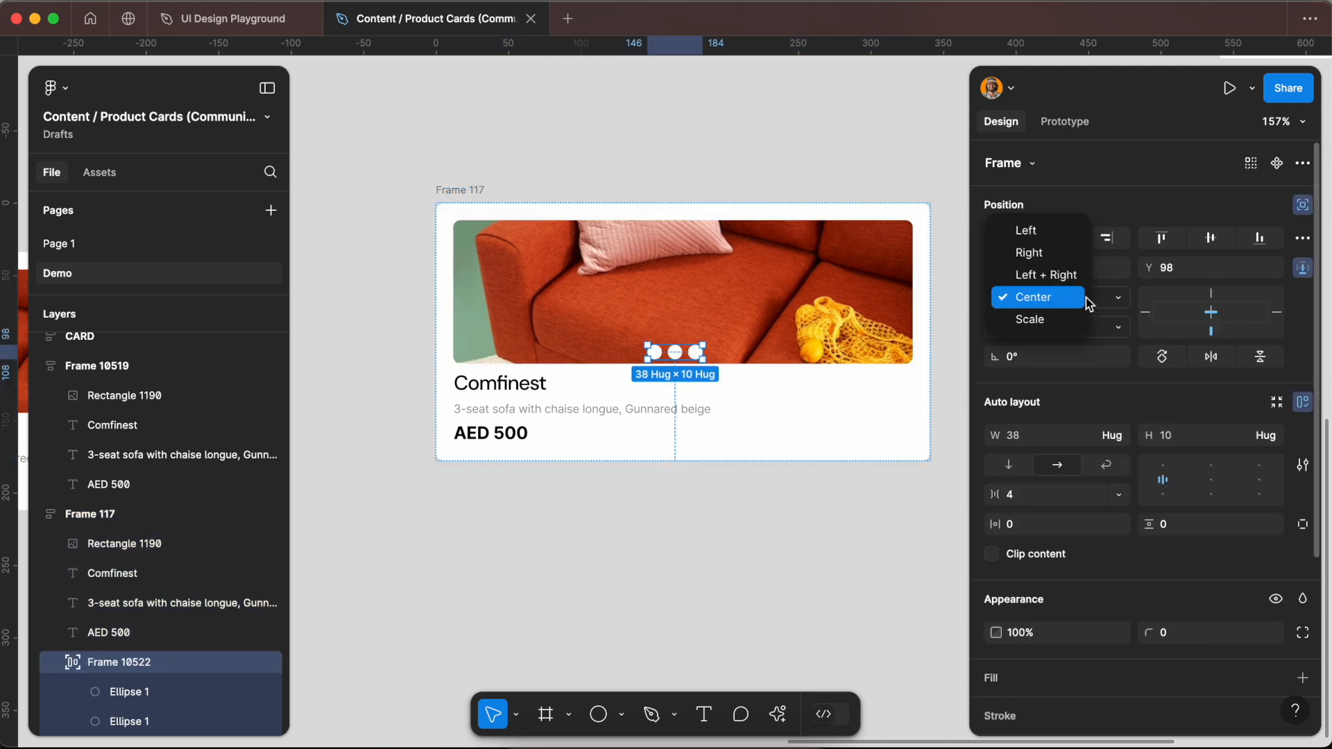
click(1050, 260)
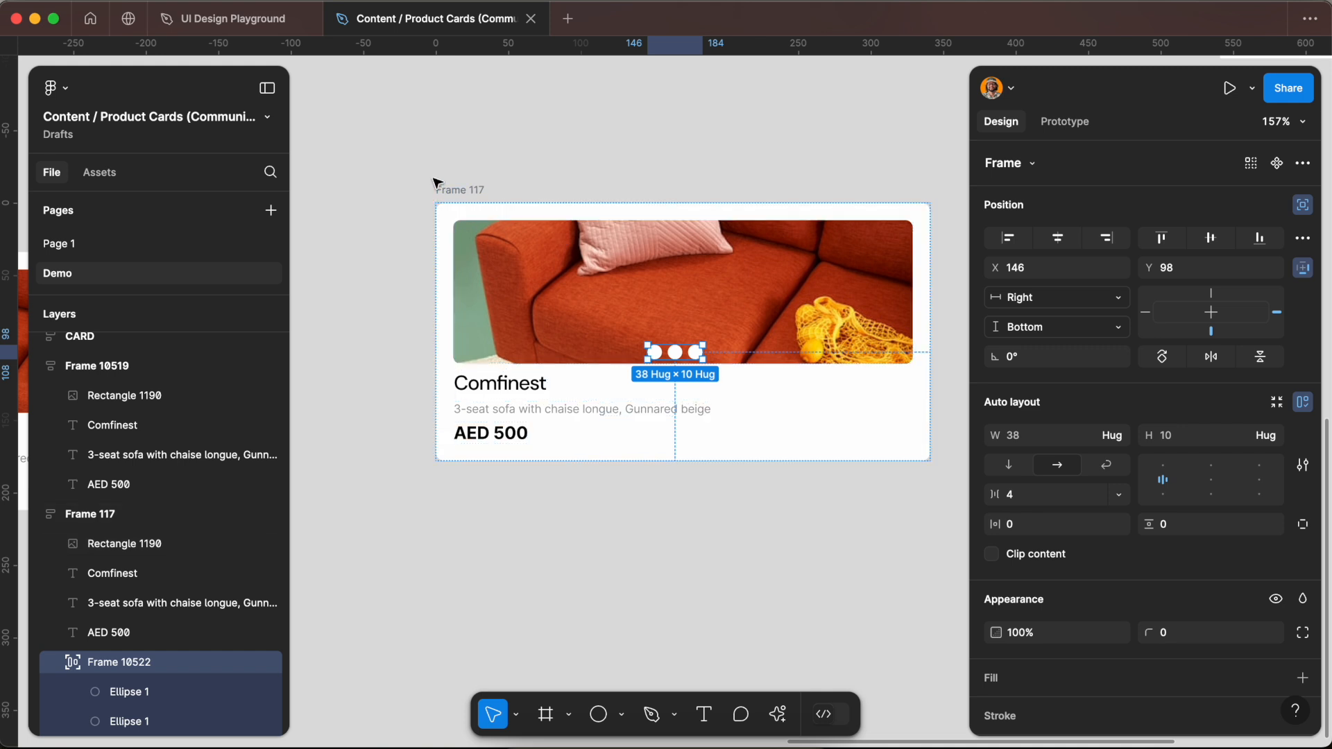
click(922, 297)
drag(935, 297, 784, 319)
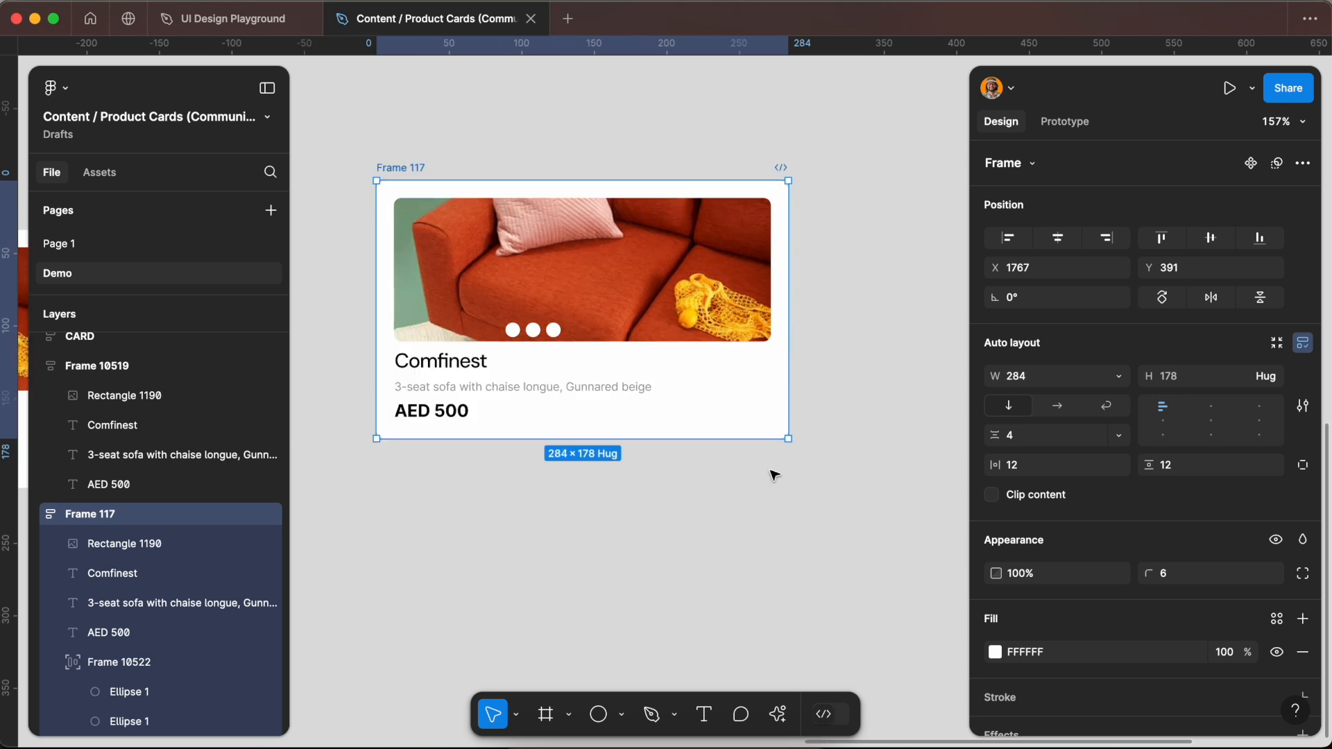